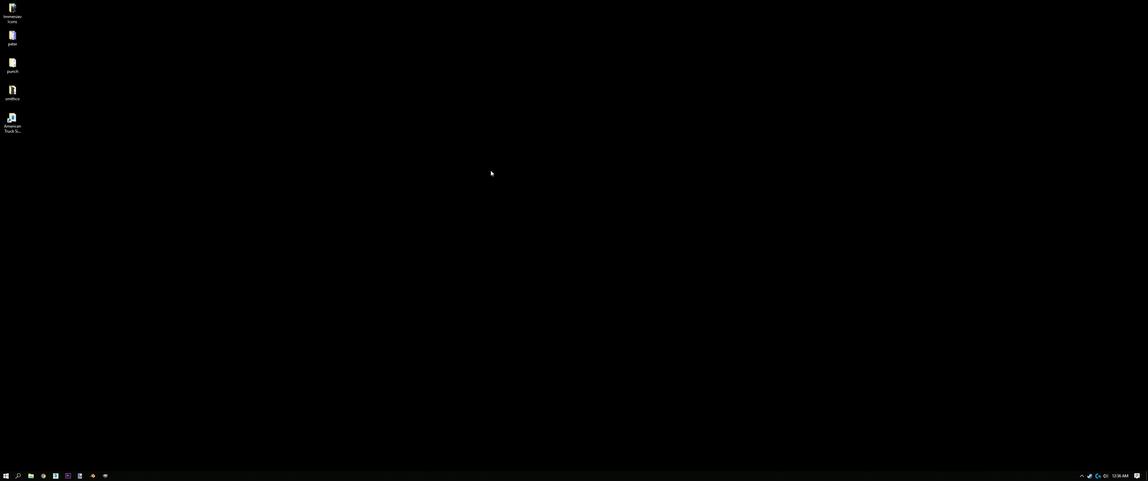
Search the web for "blender 2.79" in Chrome and open the blender.org 2.79 release page
click(43, 476)
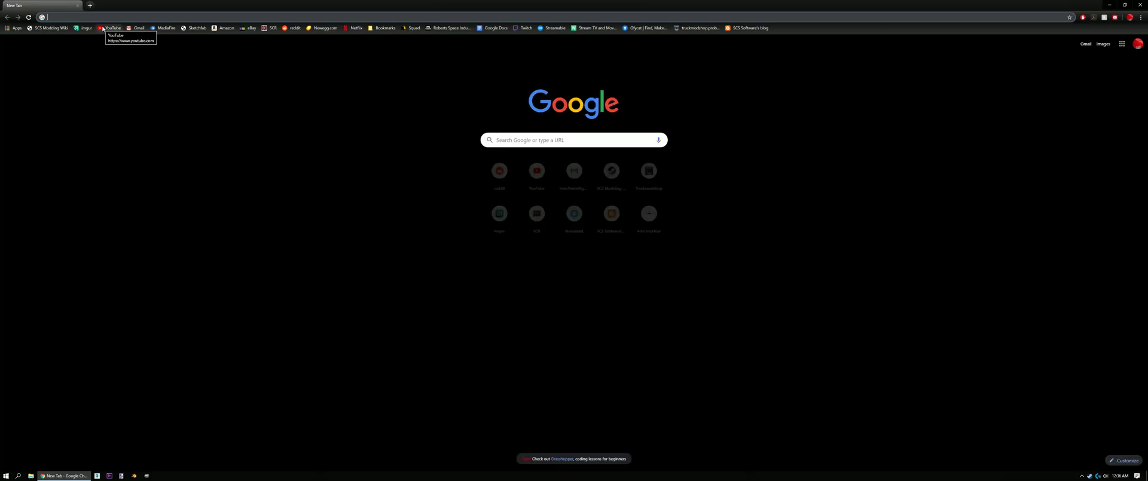
text(blender 2.)
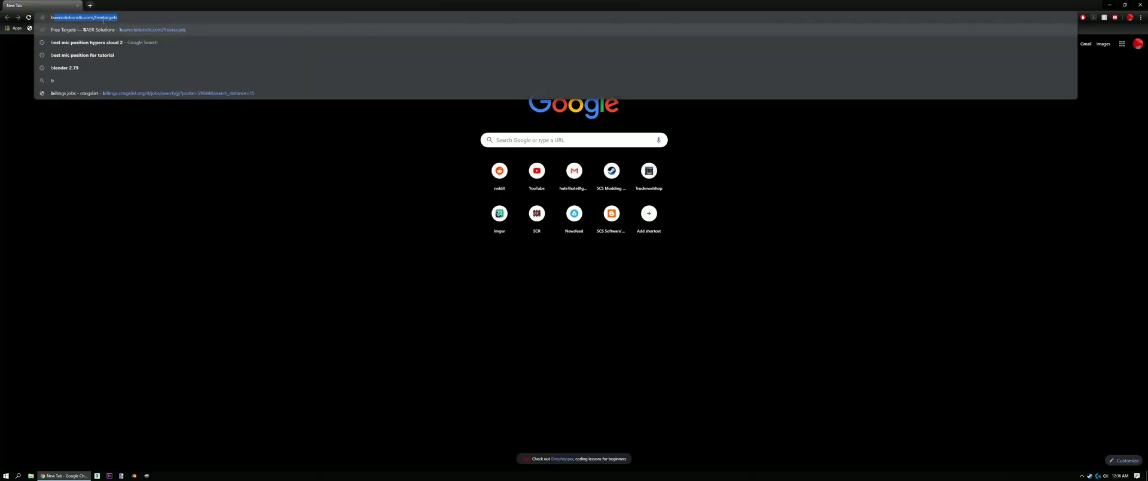
text(79)
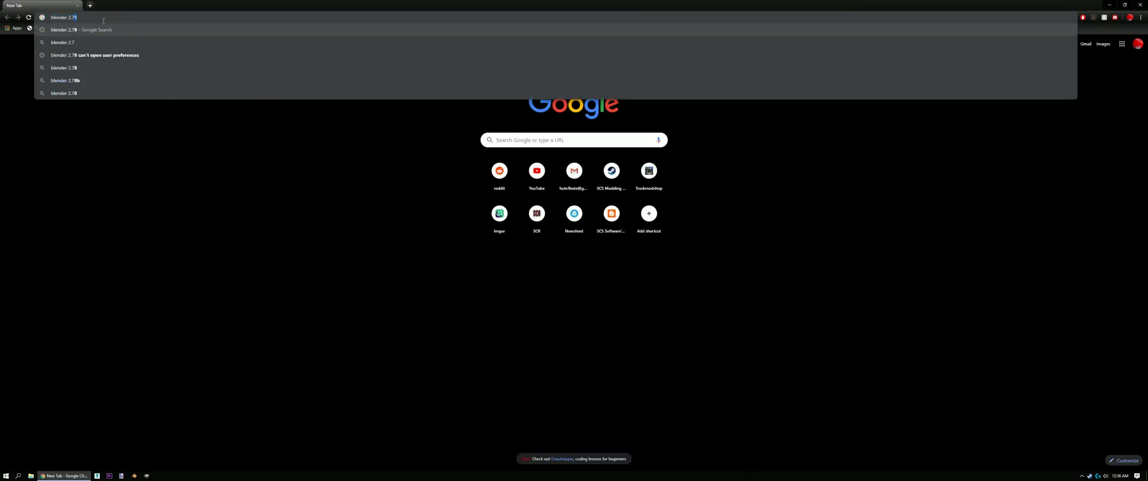
key(Return)
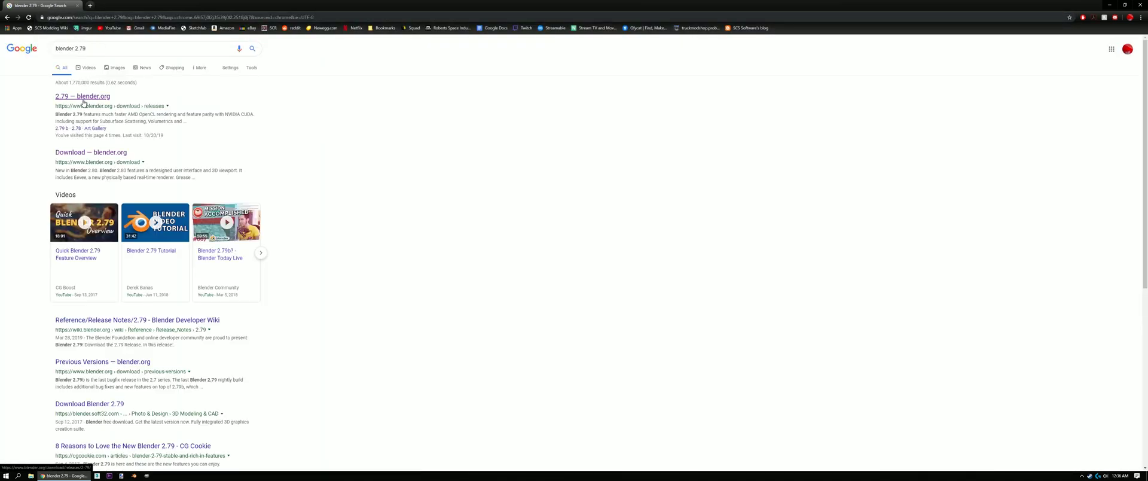
click(84, 97)
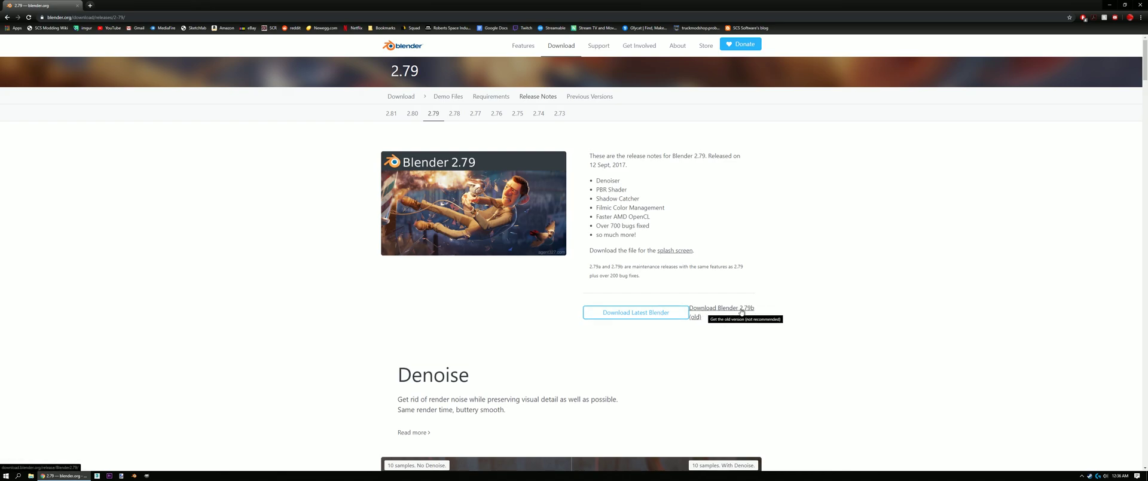
Open the old Blender 2.79b download listing and locate blender-2.79b-windows64.zip
click(728, 311)
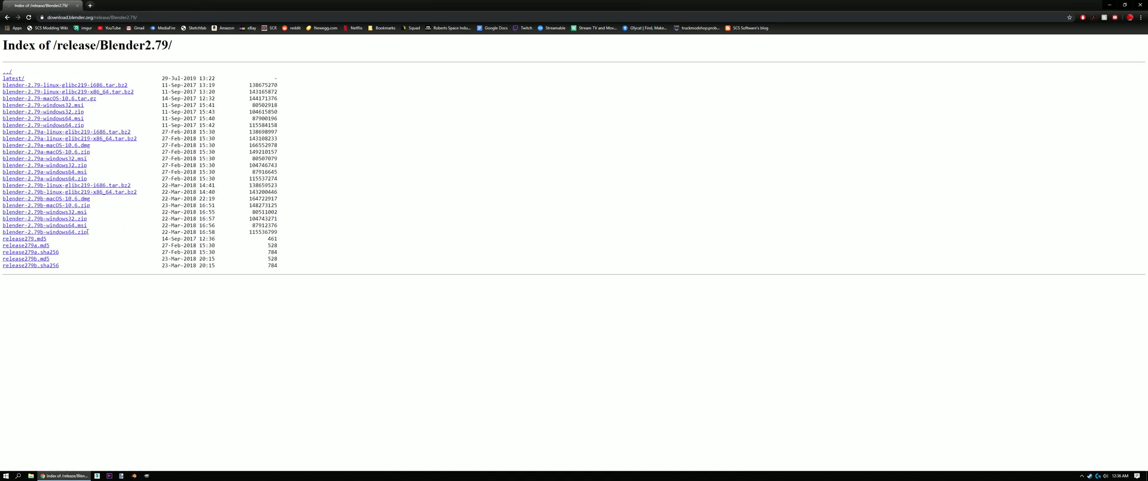
drag(88, 232, 4, 232)
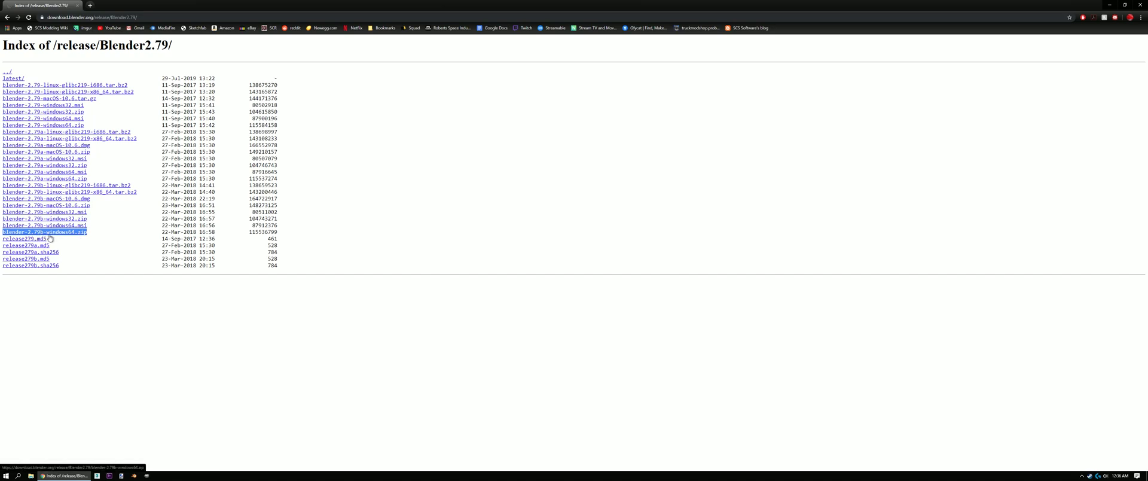
click(95, 234)
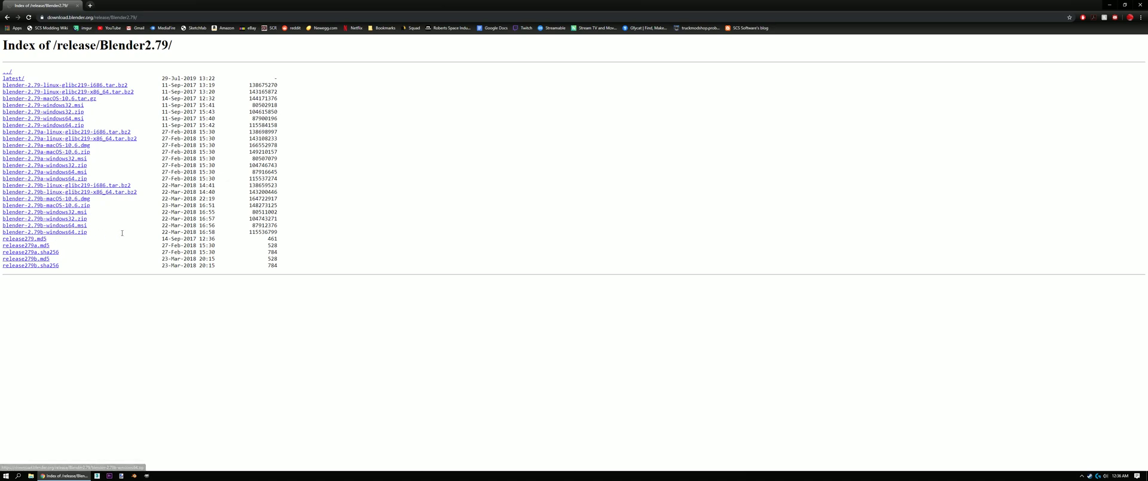
Search the web for "scs modding wiki" and open the Tools page of the SCS Modding Wiki
click(118, 18)
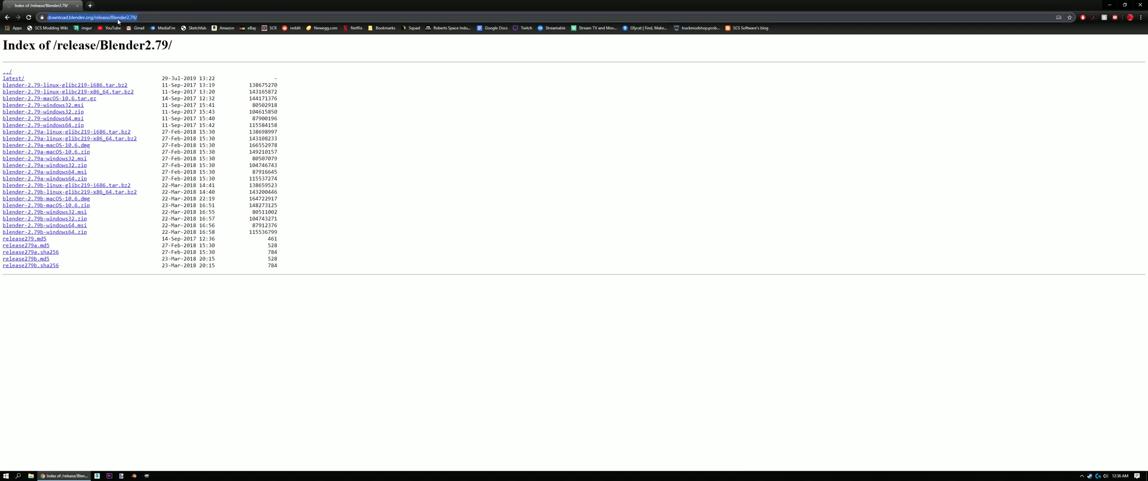
text(scs modding wi)
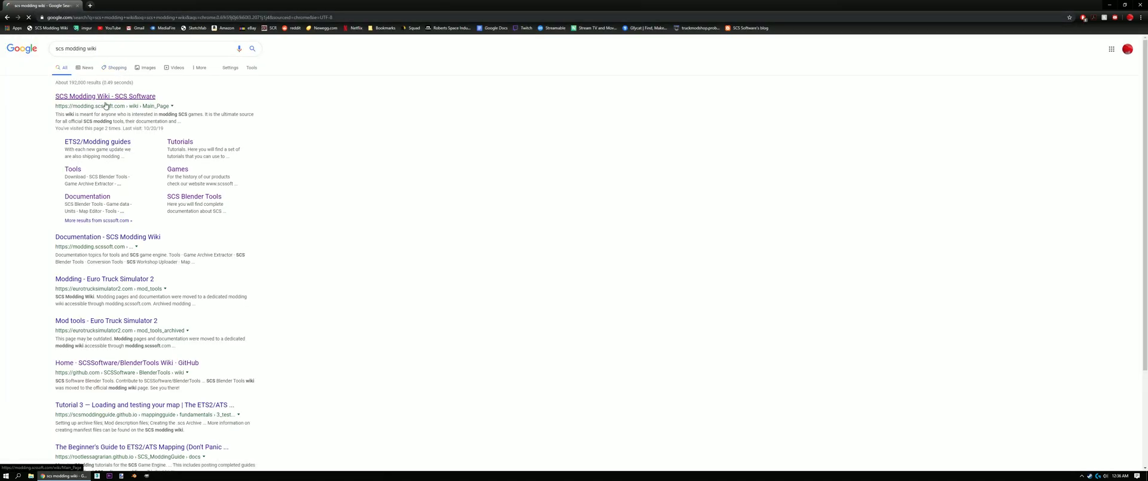
click(105, 105)
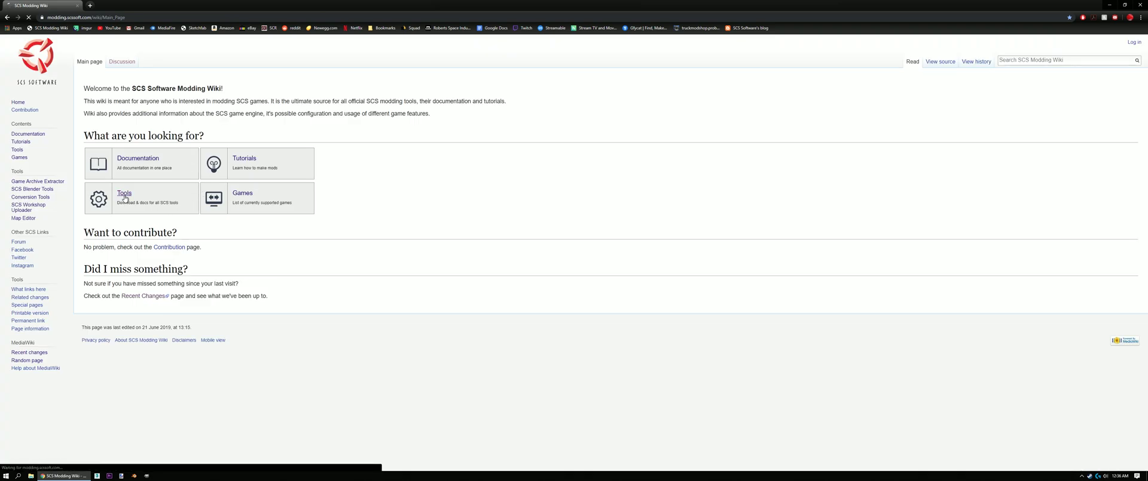
scroll(172, 267, down, 1)
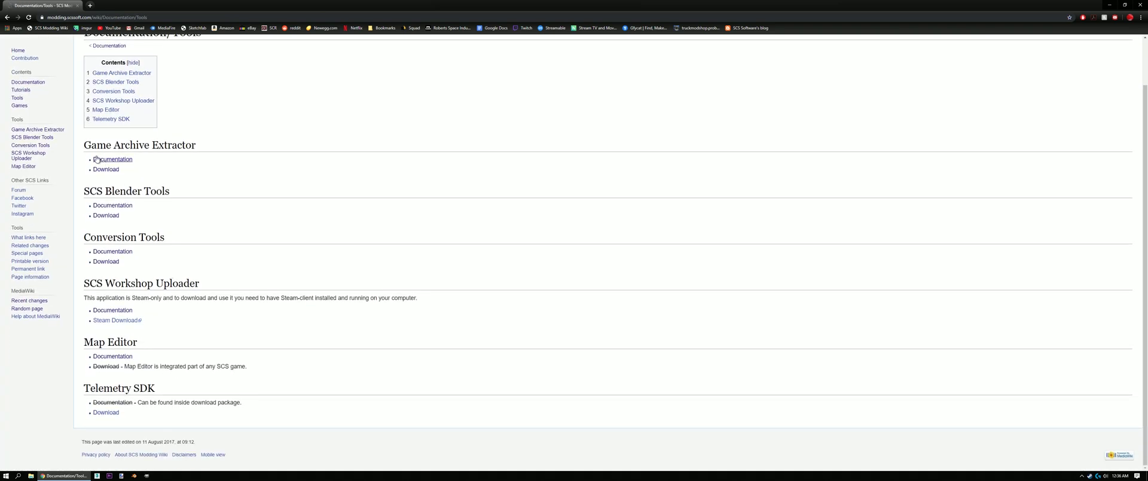
Review the first three tool entries, view the Game Archive Extractor download page, and return to the tools list
drag(83, 144, 194, 261)
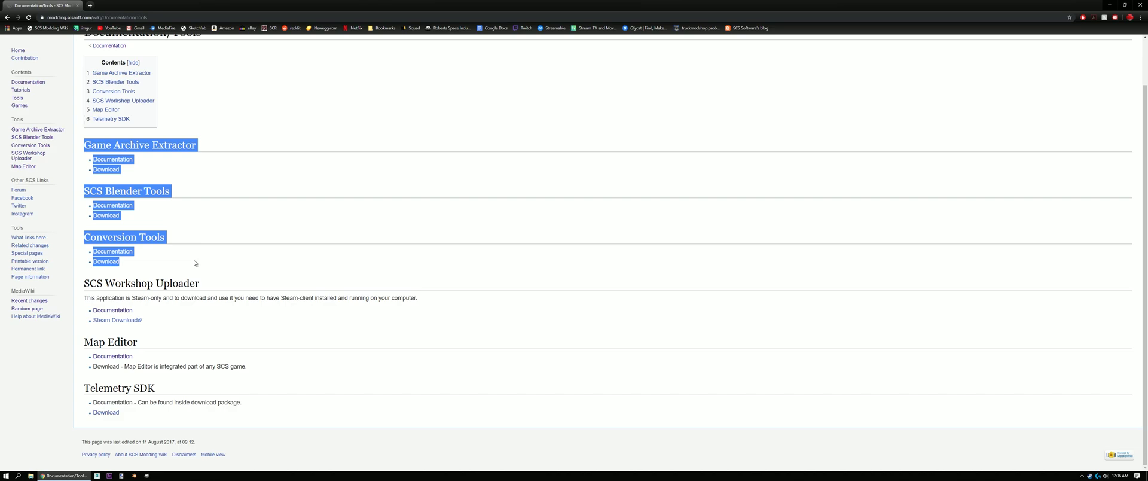
click(192, 190)
click(110, 171)
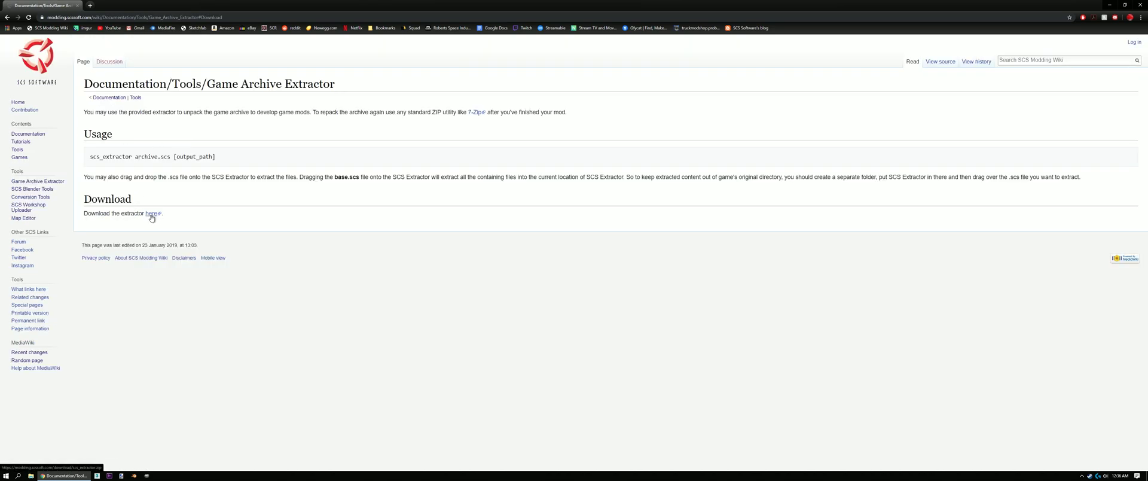
key(alt+Left)
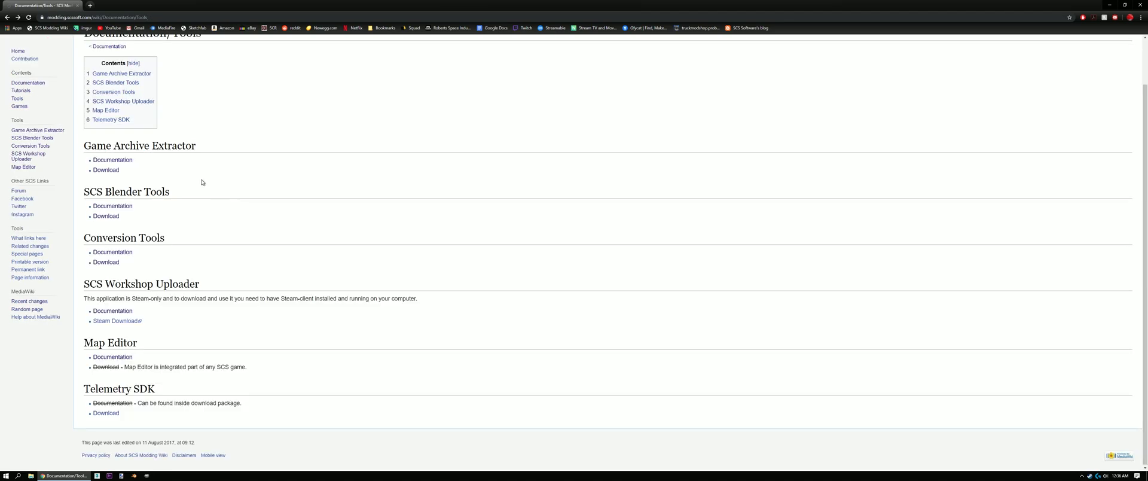
View the SCS Blender Tools download page, check the latest release entry, and return to the tools list
click(115, 216)
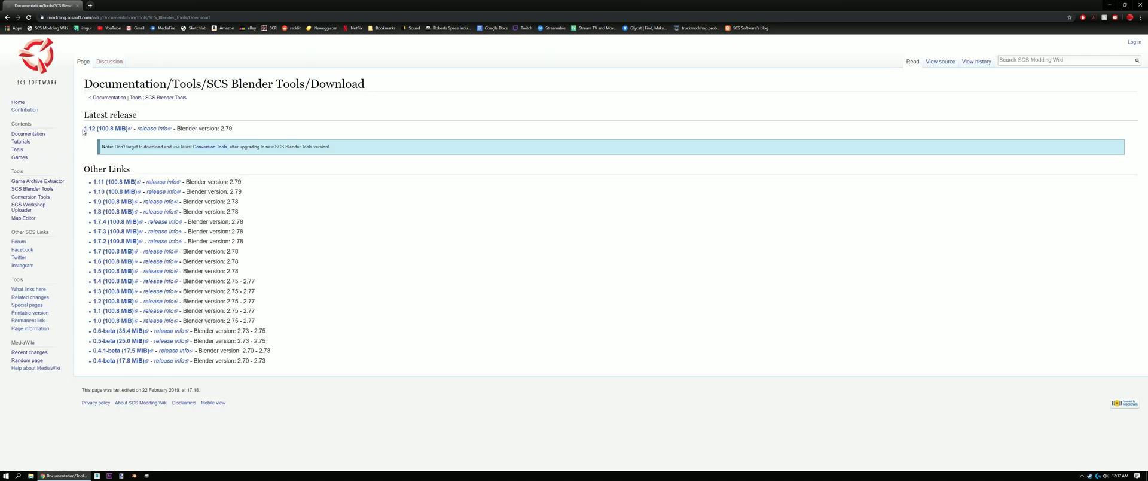
drag(84, 131, 135, 134)
click(258, 133)
key(alt+Left)
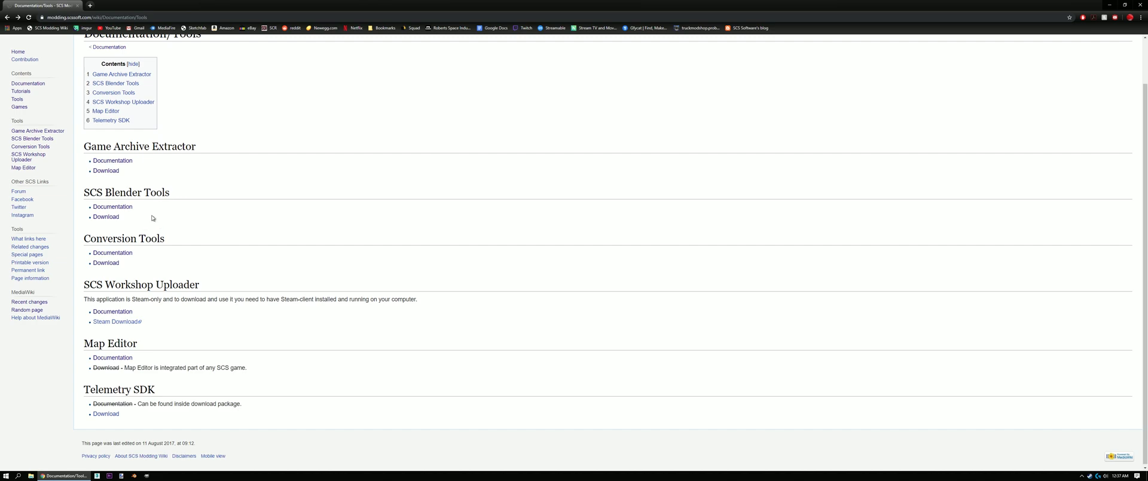
View the download links in the Conversion Tools documentation and return to the tools list
click(122, 253)
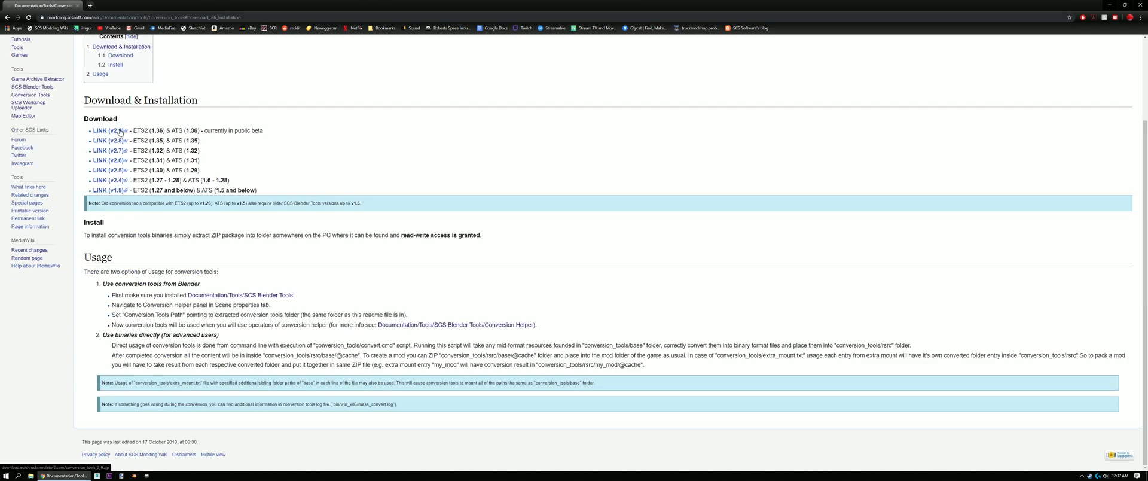
key(alt+Left)
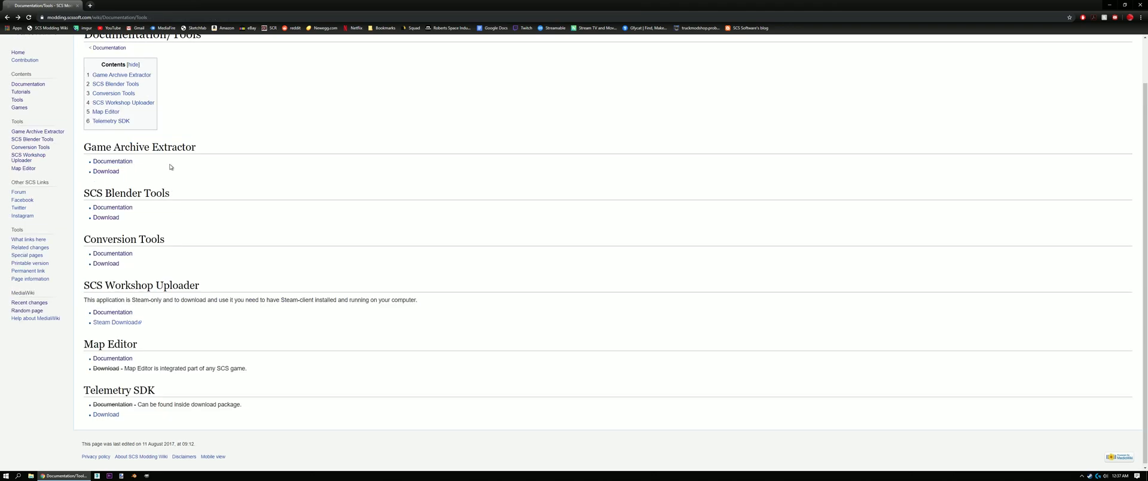
scroll(179, 210, up, 1)
Search the web for "converterpix scs"
click(127, 18)
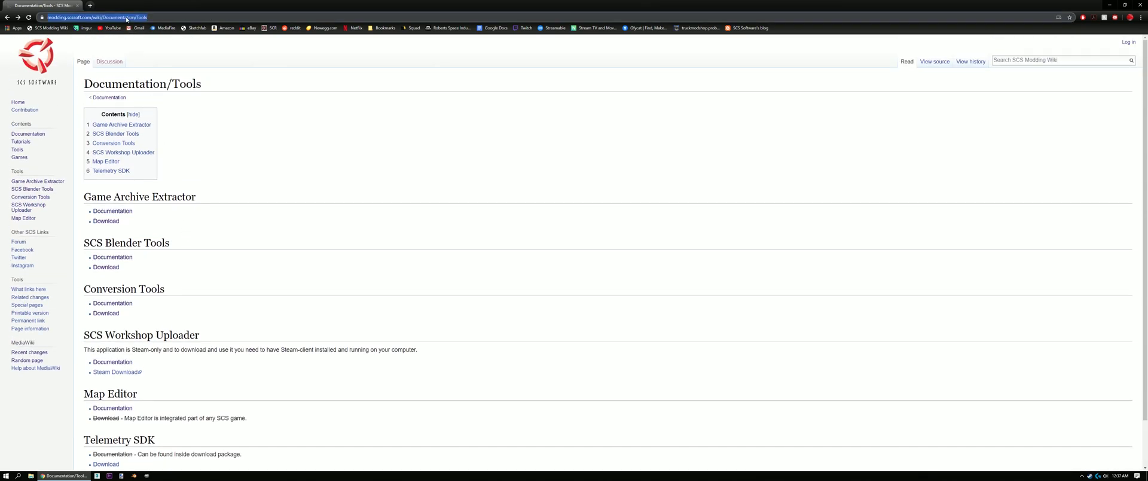
text(conver)
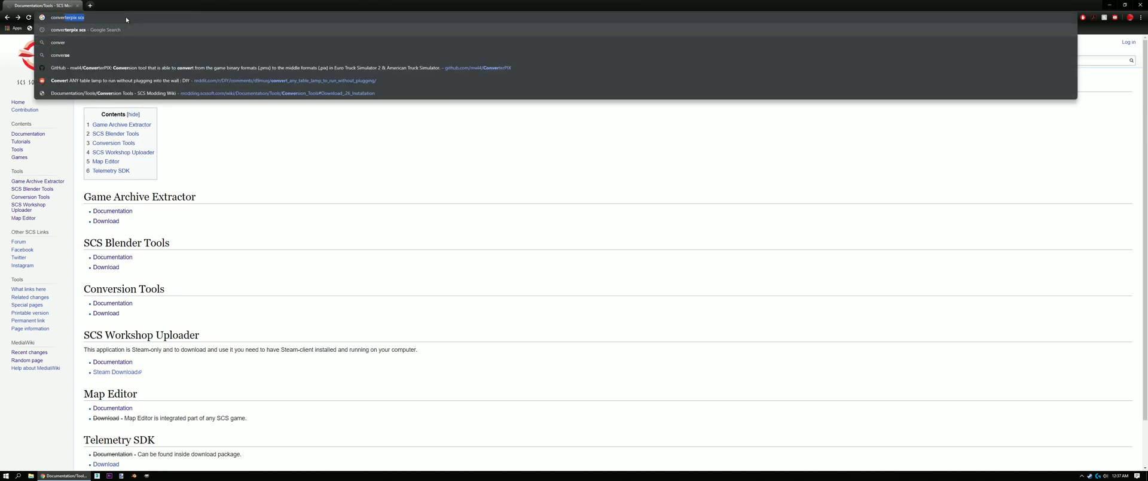
text(terpic)
key(BackSpace)
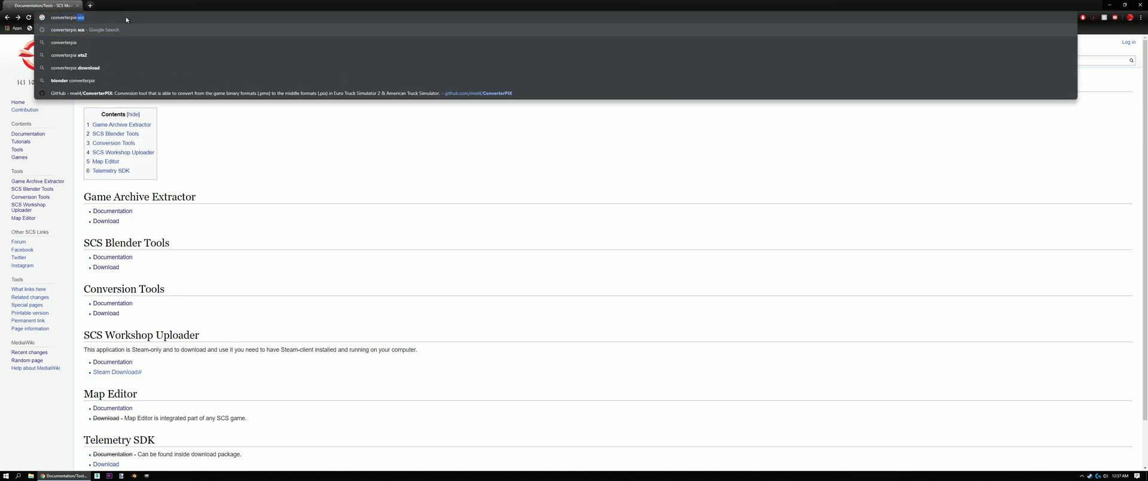
text(x)
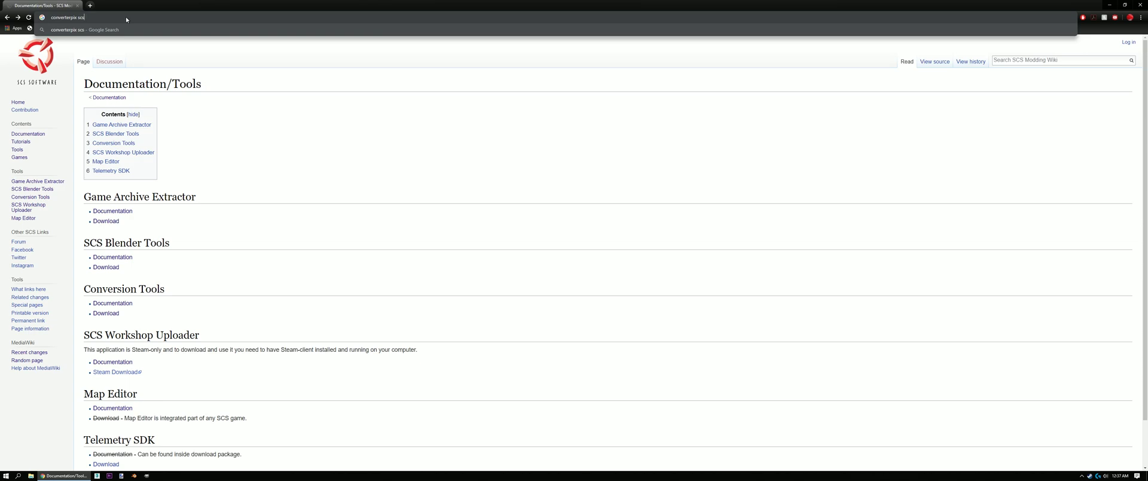
key(Return)
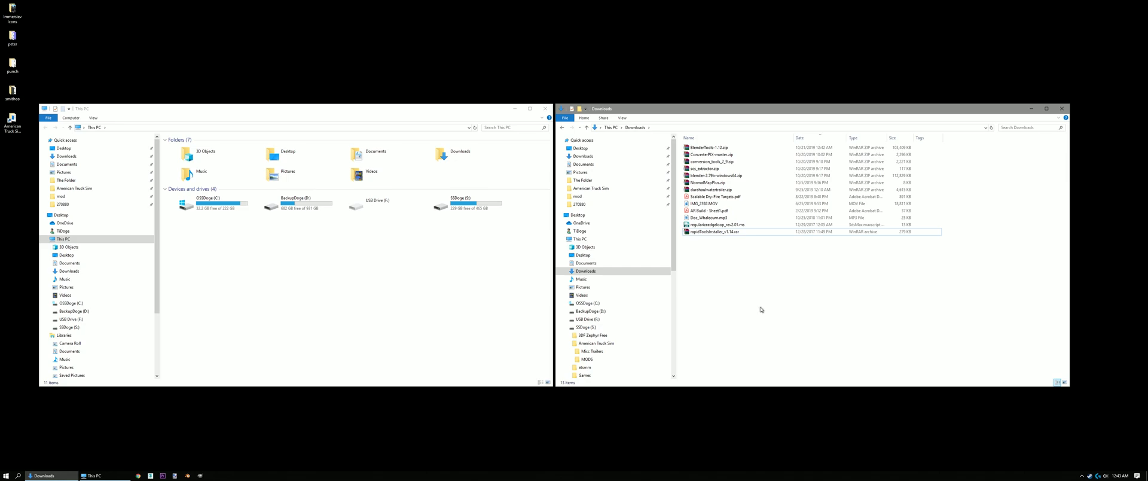
Open blender-2.79b-windows64.zip from Downloads in WinRAR, and open the American Truck Sim folder on the S: drive in File Explorer
double_click(714, 175)
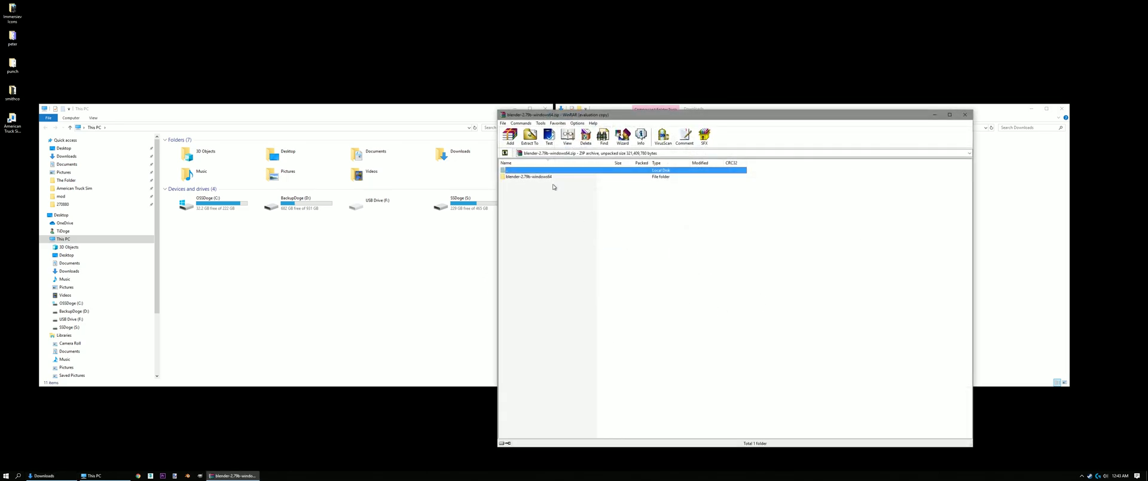
click(777, 285)
click(74, 189)
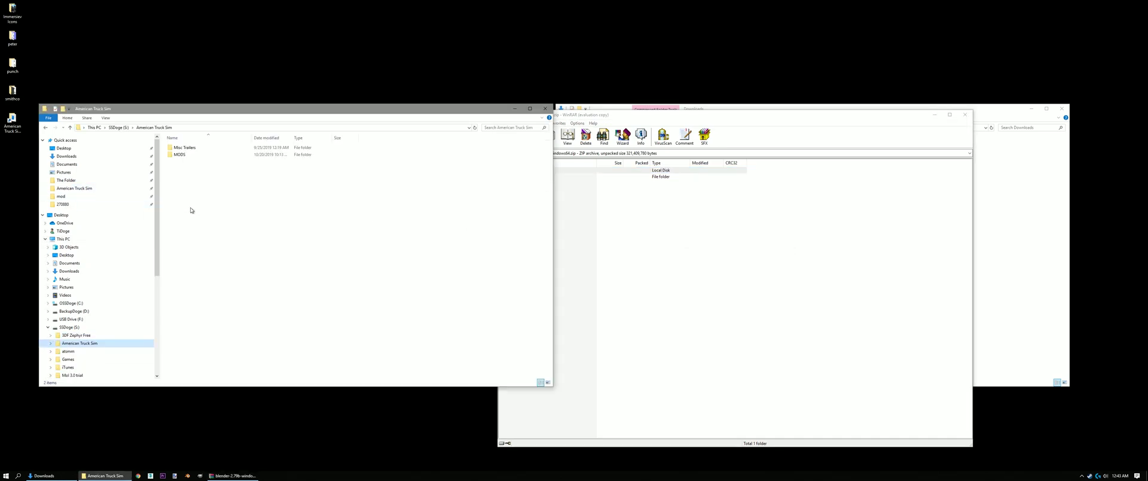
click(119, 127)
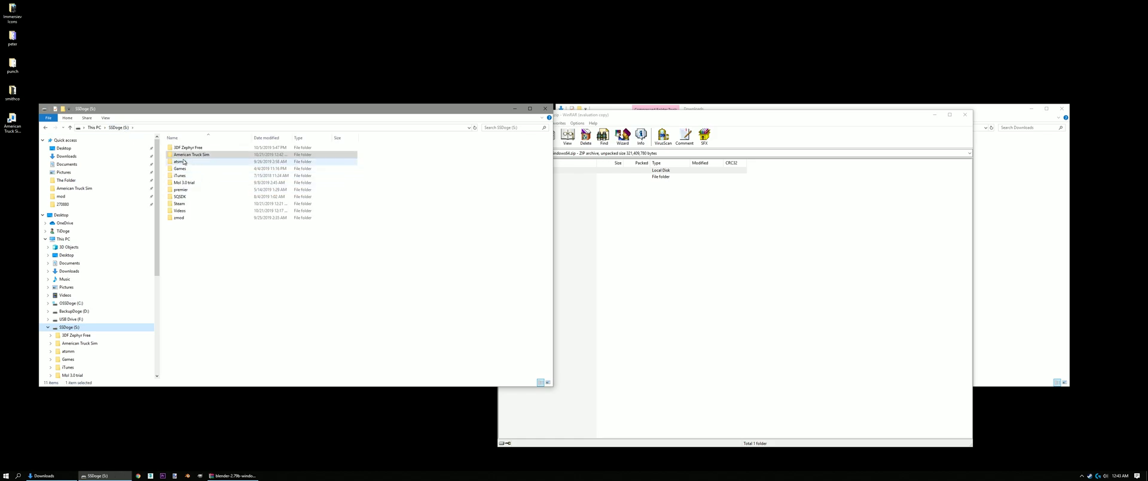
click(172, 155)
double_click(174, 156)
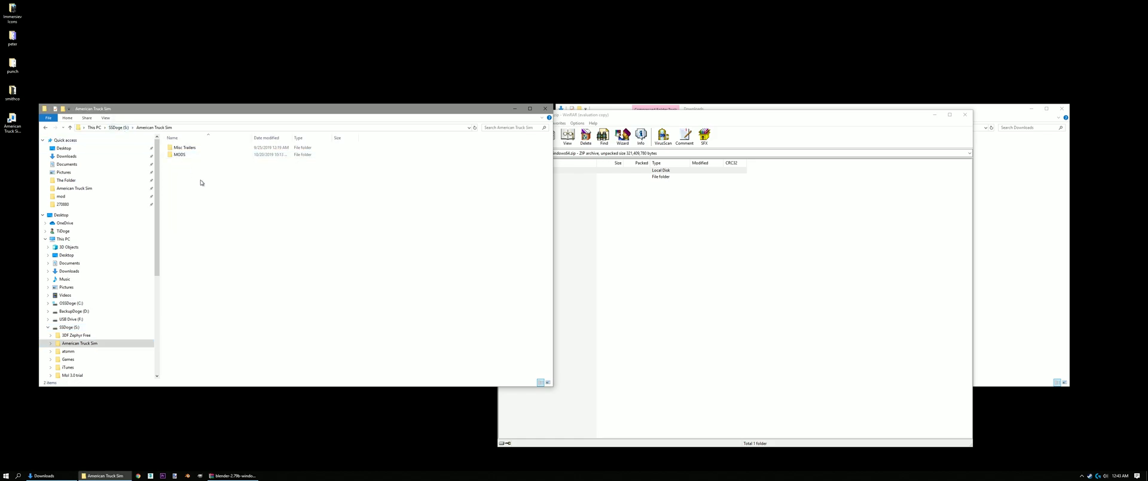
Extract the blender-2.79b-windows64 folder from the archive into the American Truck Sim folder
click(619, 243)
click(523, 178)
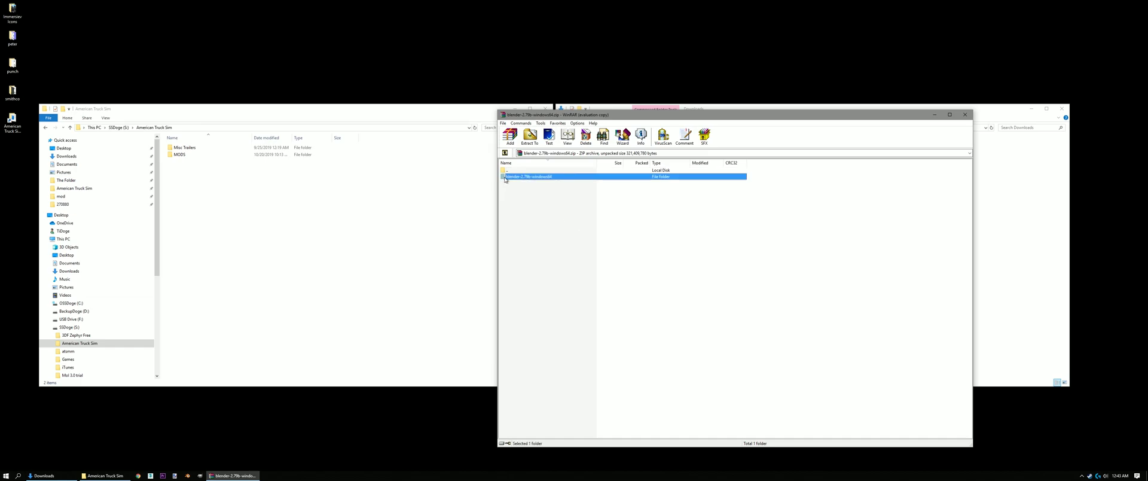
drag(505, 178, 279, 201)
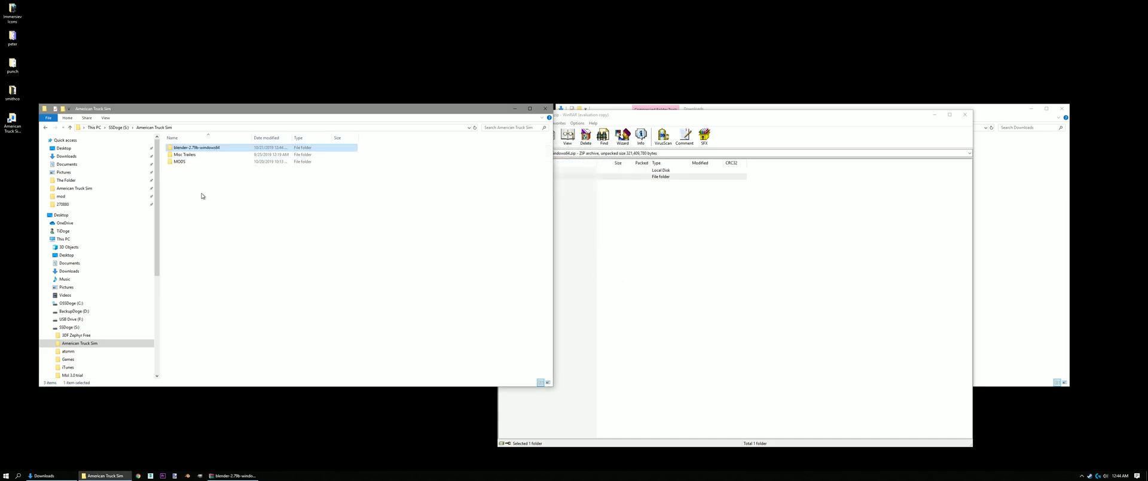
Go back to the Downloads folder in WinRAR and open conversion_tools_2_9.zip
click(607, 170)
double_click(506, 173)
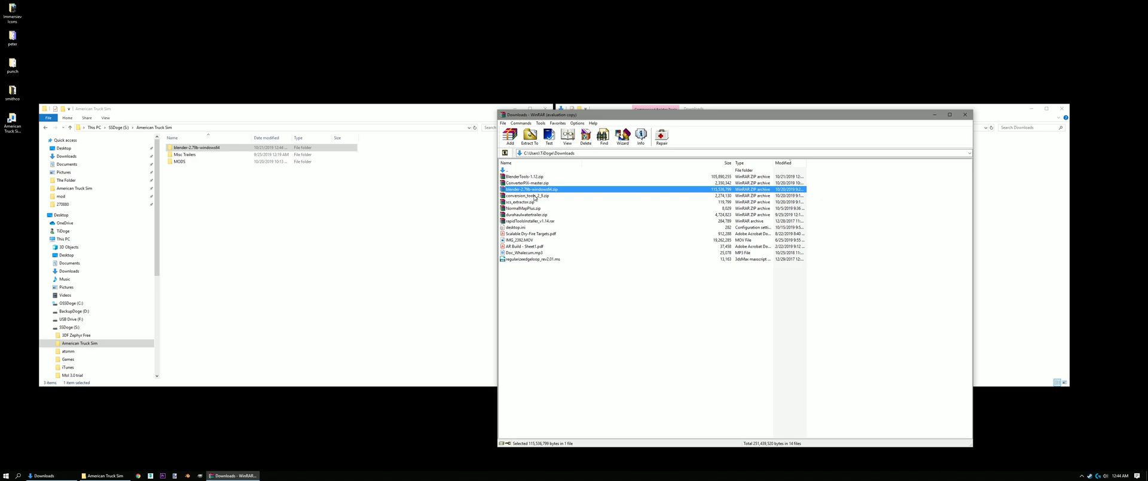
double_click(535, 196)
Create a folder named "Conversion Tools" inside the American Truck Sim folder
click(257, 237)
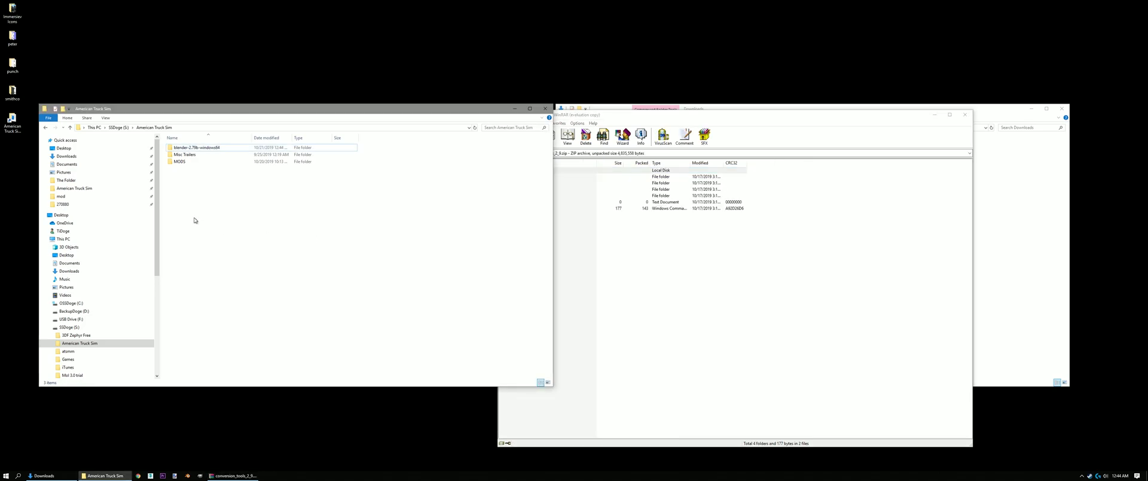
key(ctrl+shift+n)
text(Conversion)
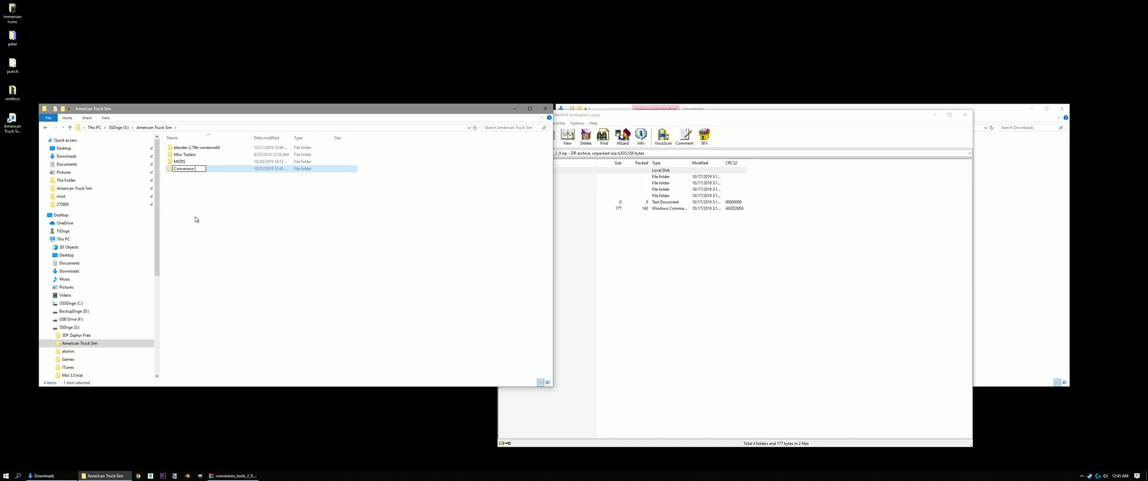
text( Tools)
key(Return)
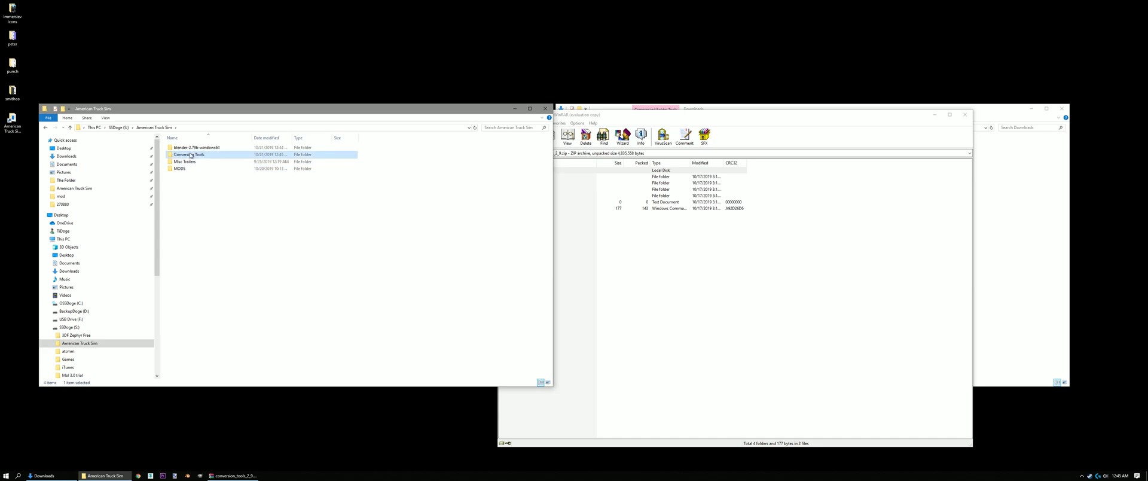
Extract all files and folders from conversion_tools_2_9.zip into the Conversion Tools folder
double_click(230, 167)
click(538, 254)
drag(537, 255, 515, 179)
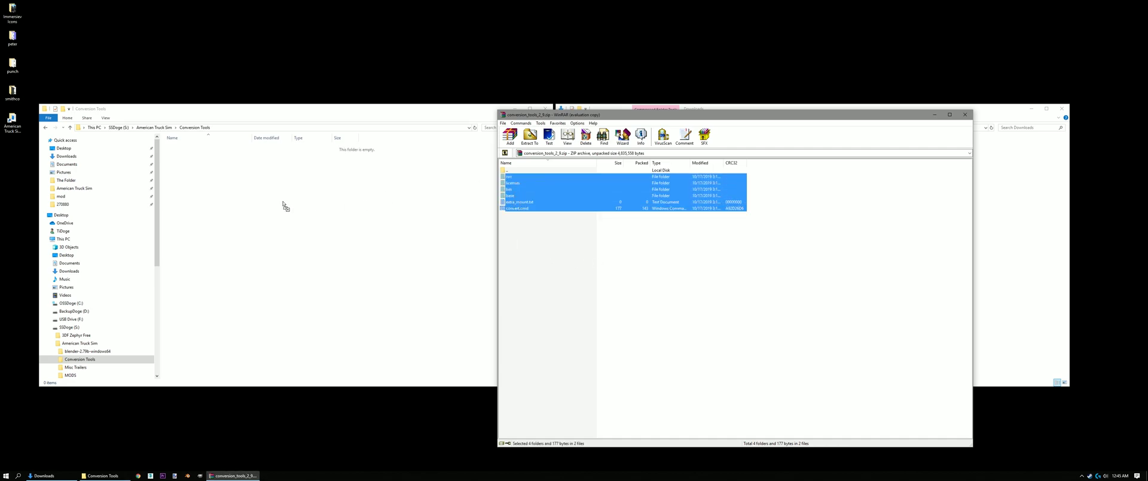
drag(286, 206, 380, 241)
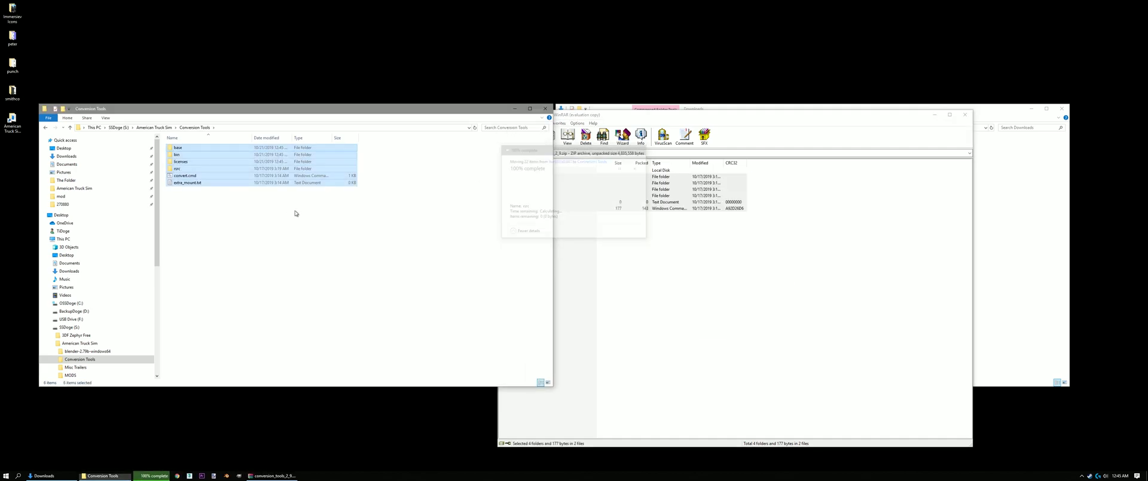
Return to the American Truck Sim folder and extract the ConverterPIX-master folder from ConverterPIX-master.zip into it
click(154, 127)
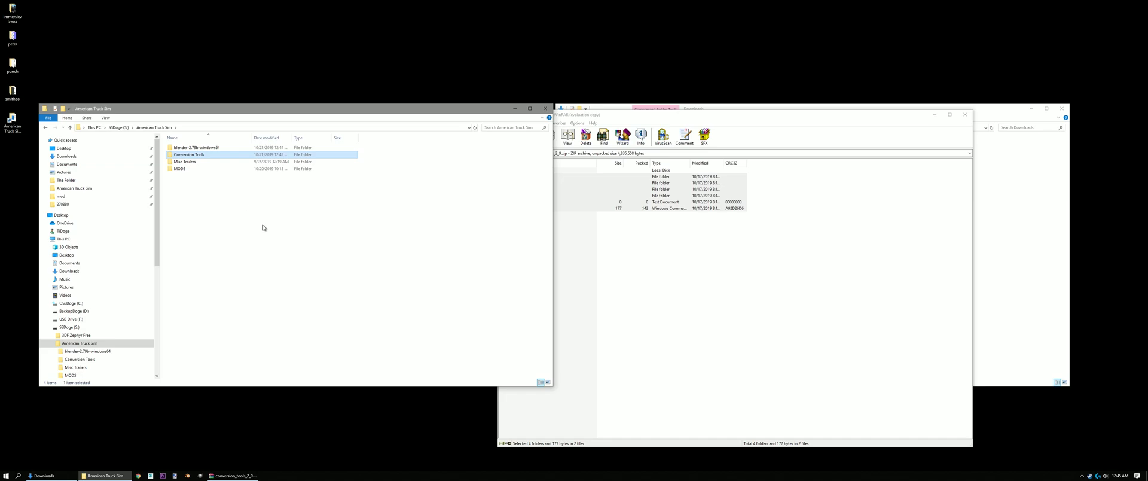
click(633, 266)
double_click(509, 171)
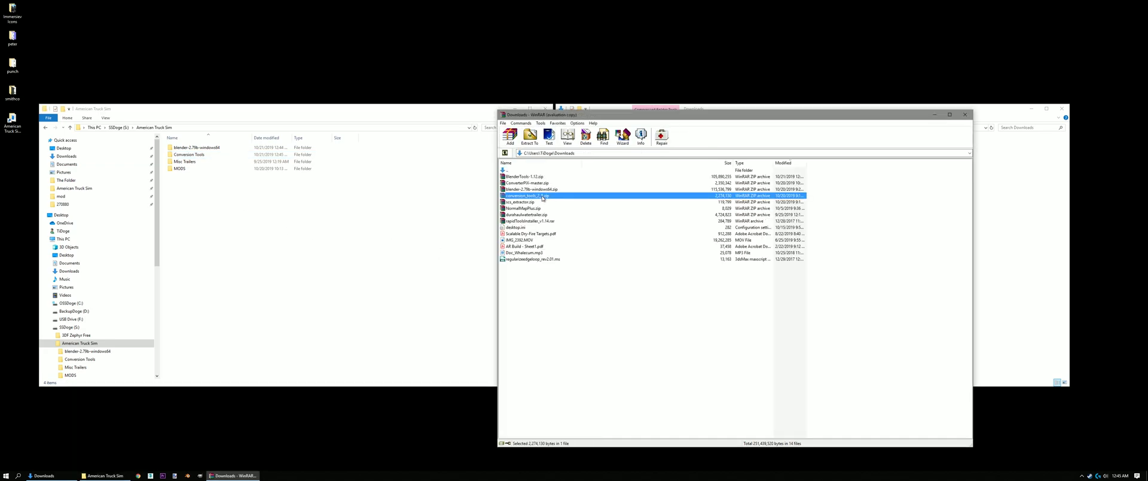
double_click(540, 183)
drag(532, 178, 297, 217)
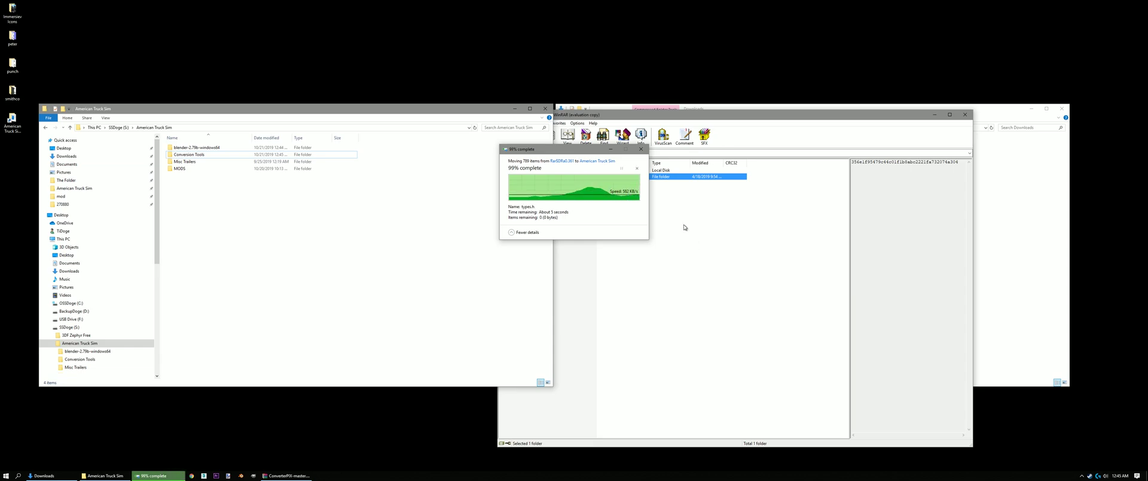
Extract scs_extractor.exe from scs_extractor.zip into the American Truck Sim folder
double_click(560, 171)
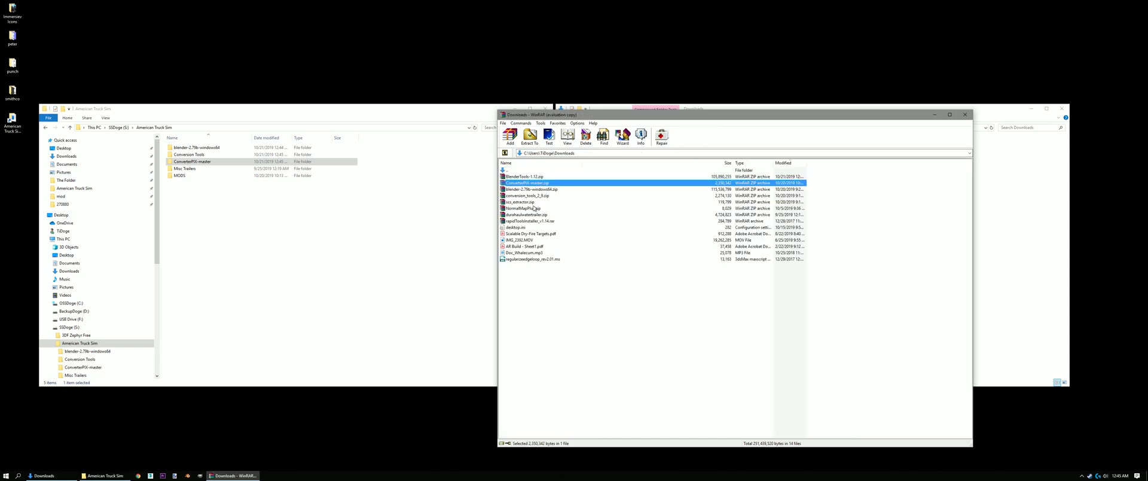
double_click(520, 203)
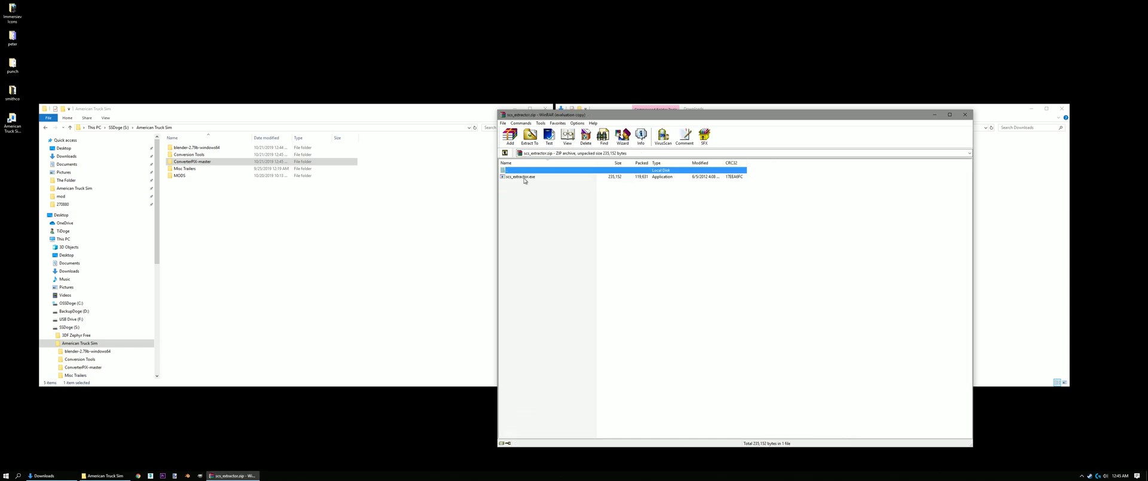
drag(523, 178, 316, 223)
drag(221, 210, 261, 207)
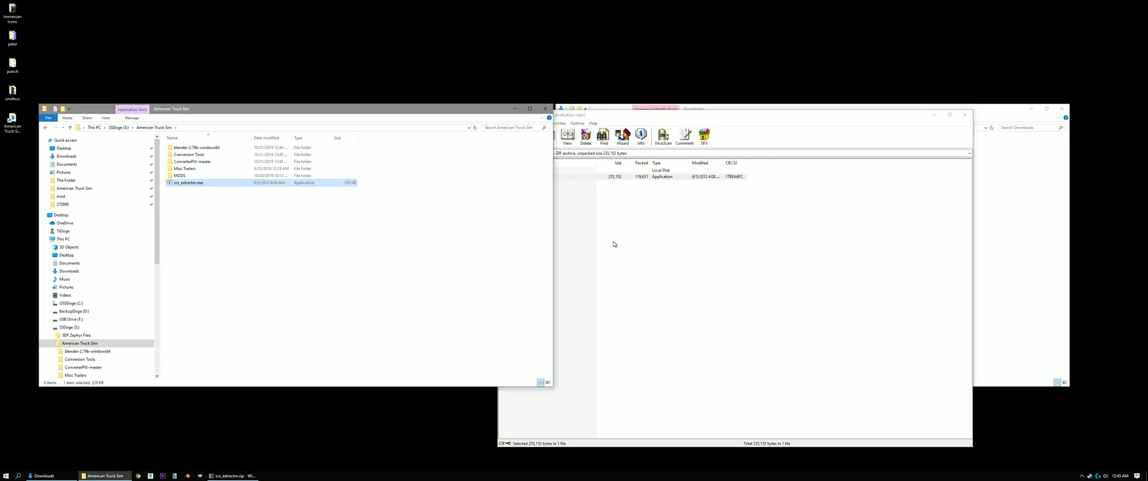
click(252, 230)
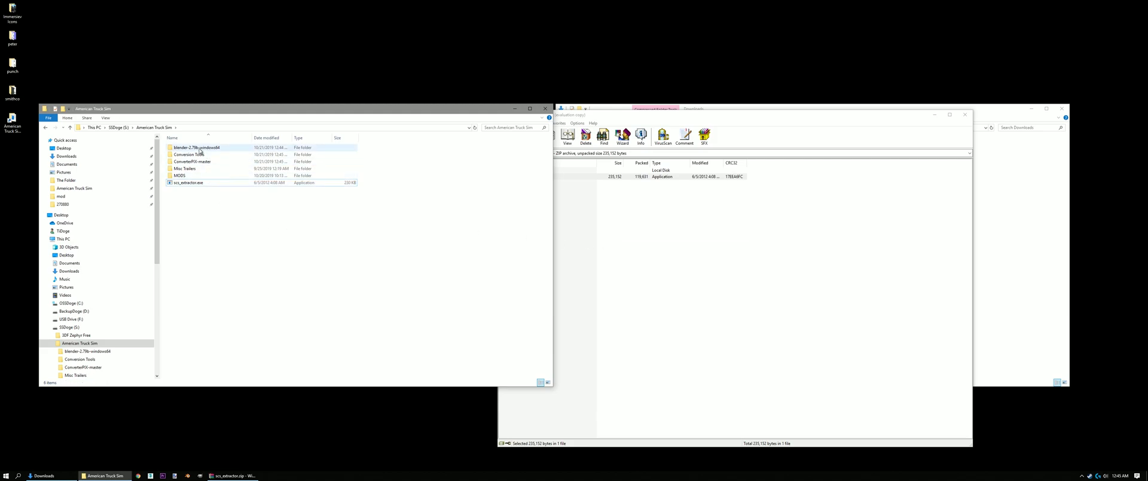
Open the 2.79\scripts\addons folder inside blender-2.79b-windows64 in File Explorer
double_click(175, 148)
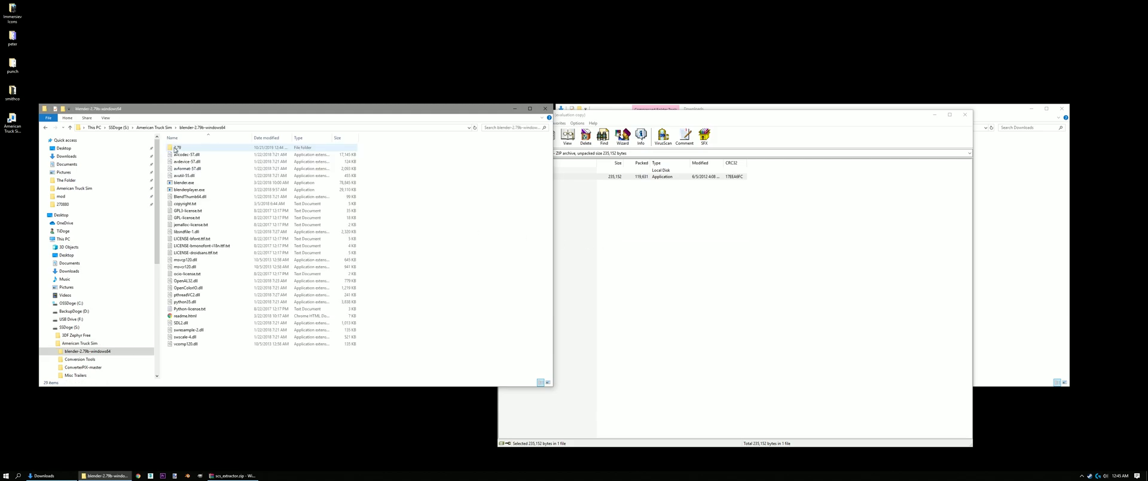
double_click(179, 147)
double_click(192, 162)
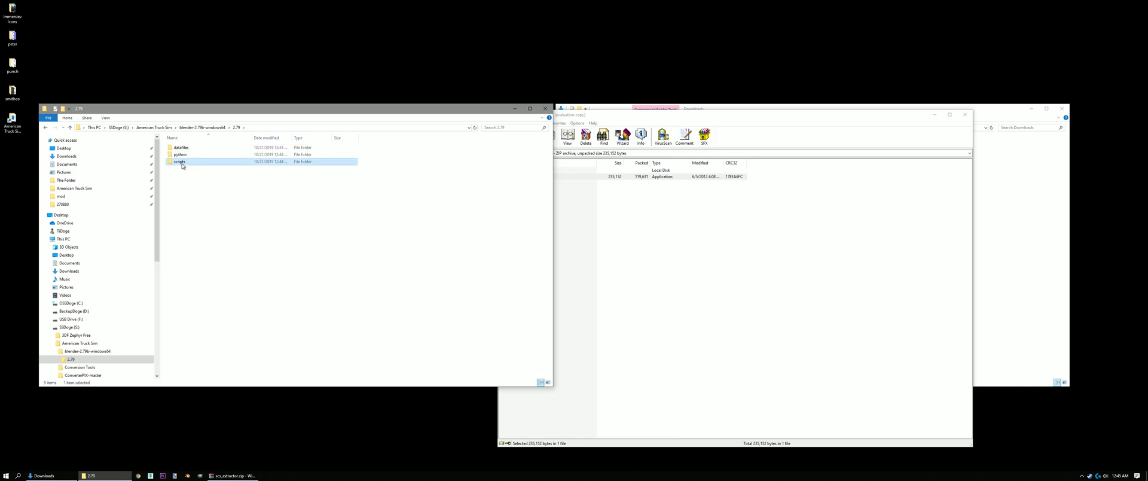
double_click(183, 148)
Go back to Downloads in WinRAR and open the addon folder inside BlenderTools-1.12.zip
click(603, 247)
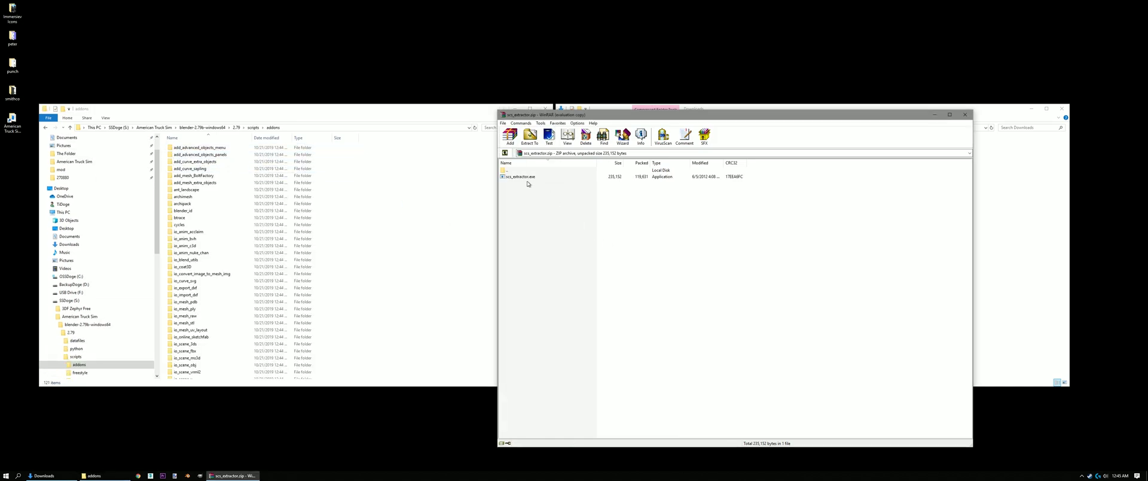
double_click(527, 172)
double_click(528, 177)
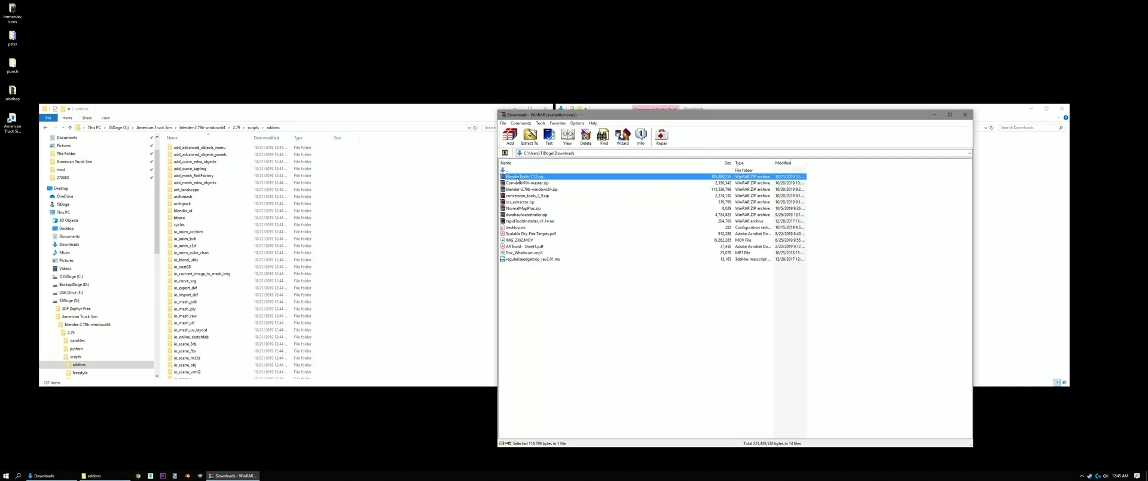
double_click(526, 178)
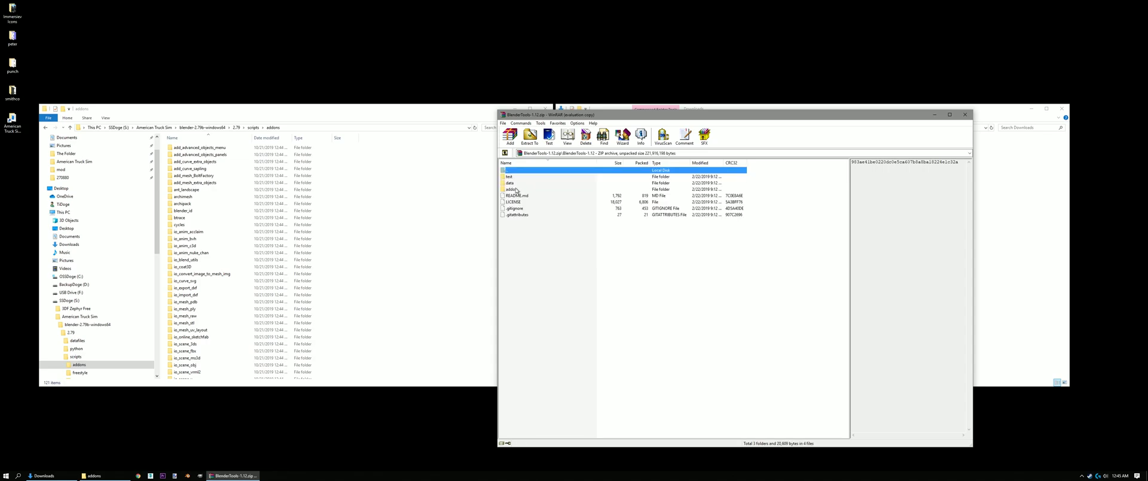
double_click(515, 190)
Extract the io_scs_tools folder into Blender's addons folder and close WinRAR
click(519, 178)
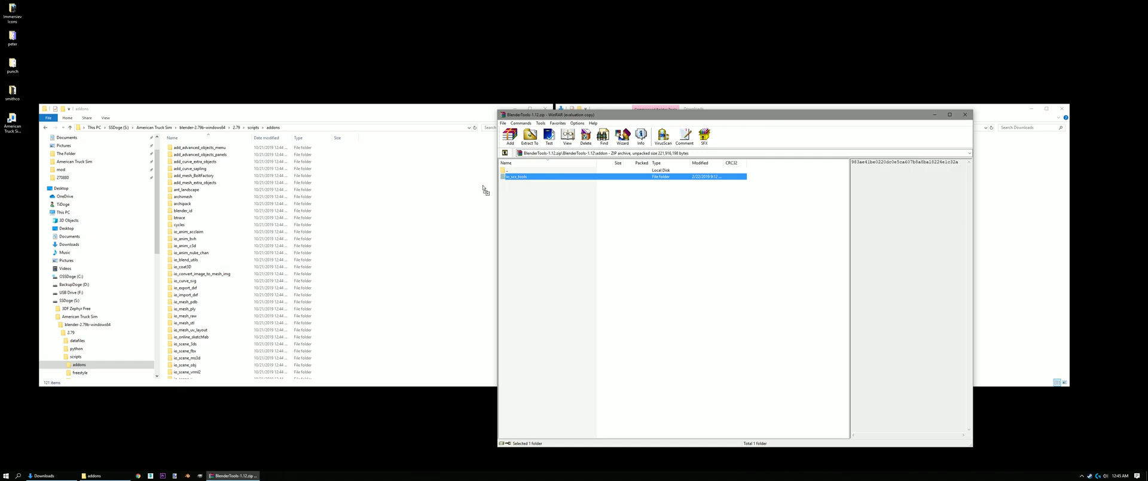
drag(484, 190, 443, 200)
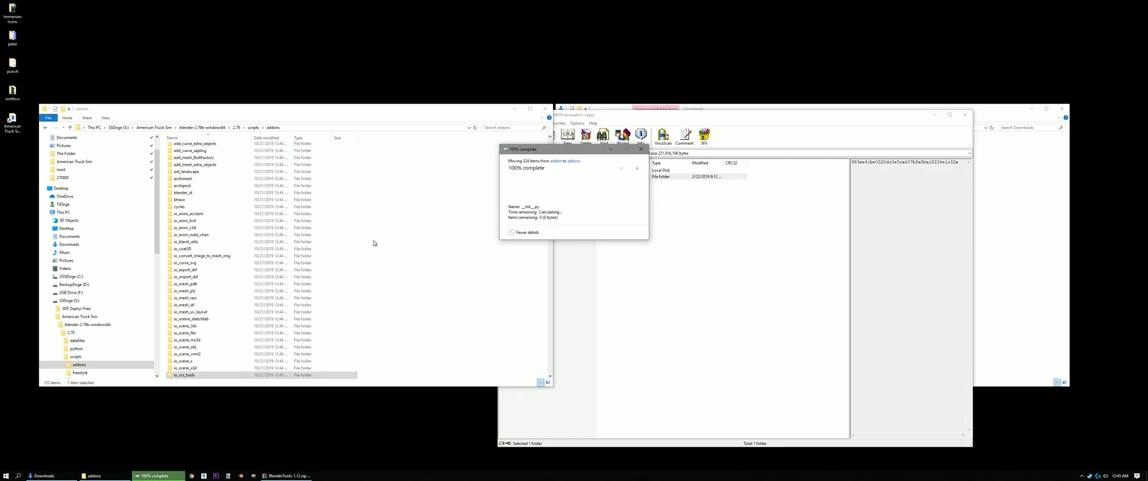
scroll(383, 347, down, 5)
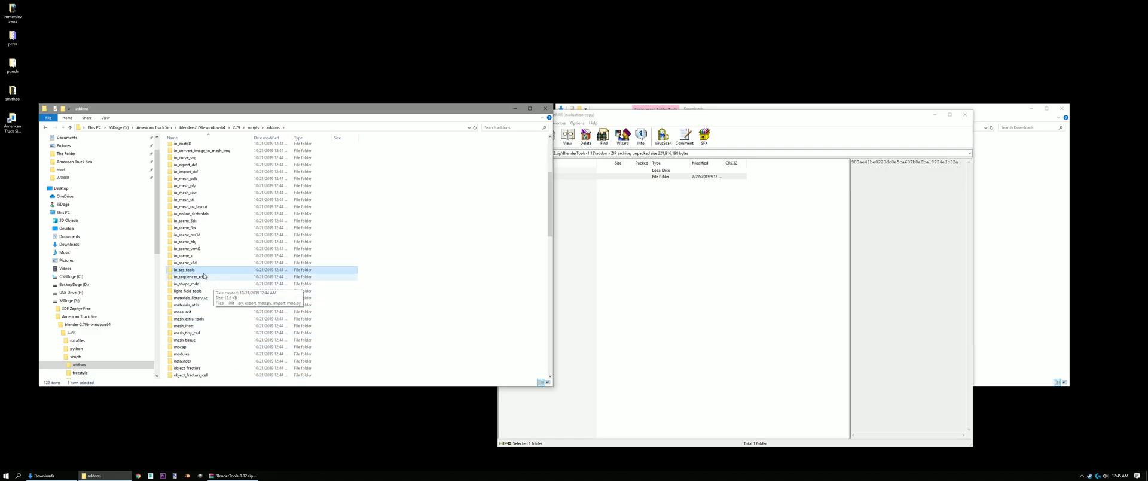
click(748, 225)
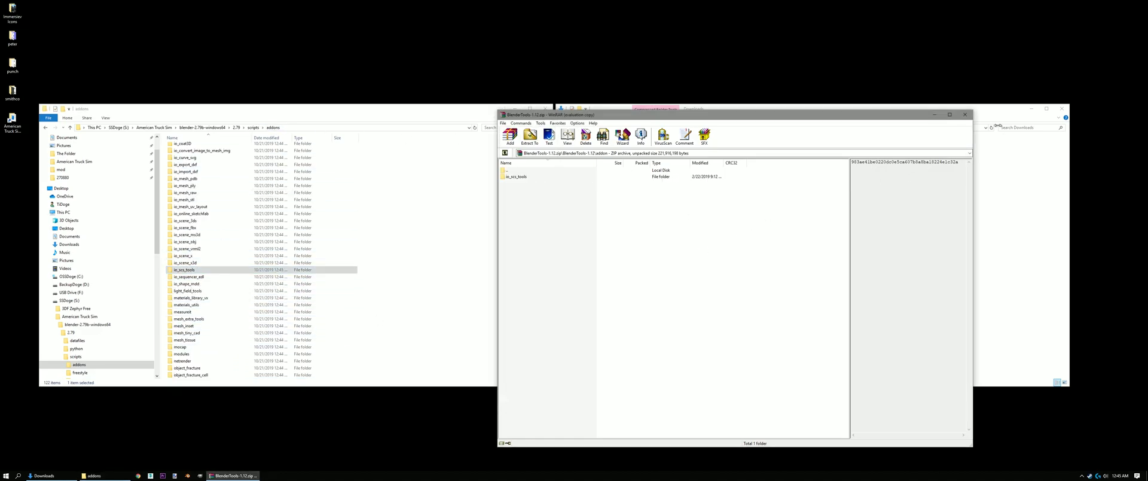
click(965, 114)
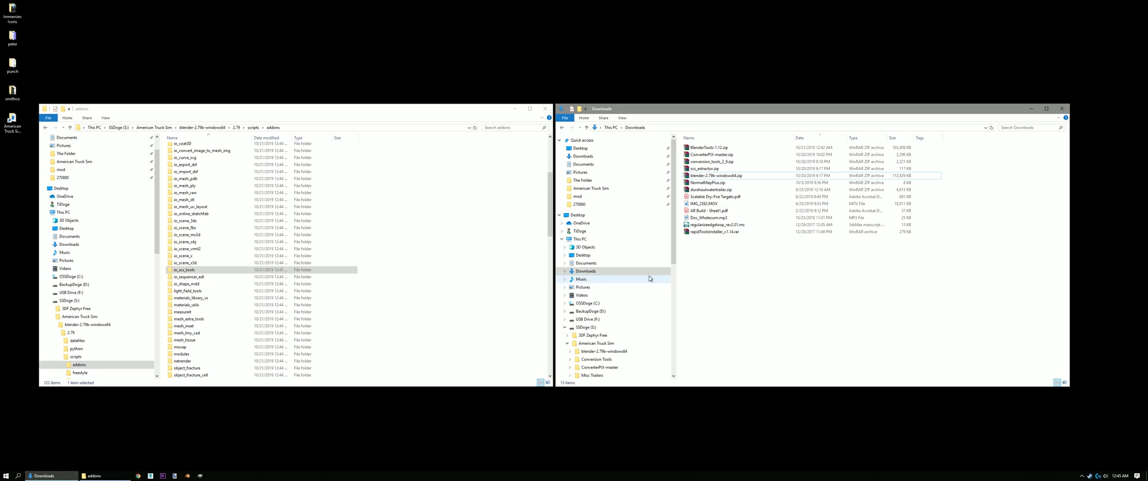
Launch blender.exe from the blender-2.79b-windows64 folder in American Truck Sim, allowing it past the security warning
click(154, 127)
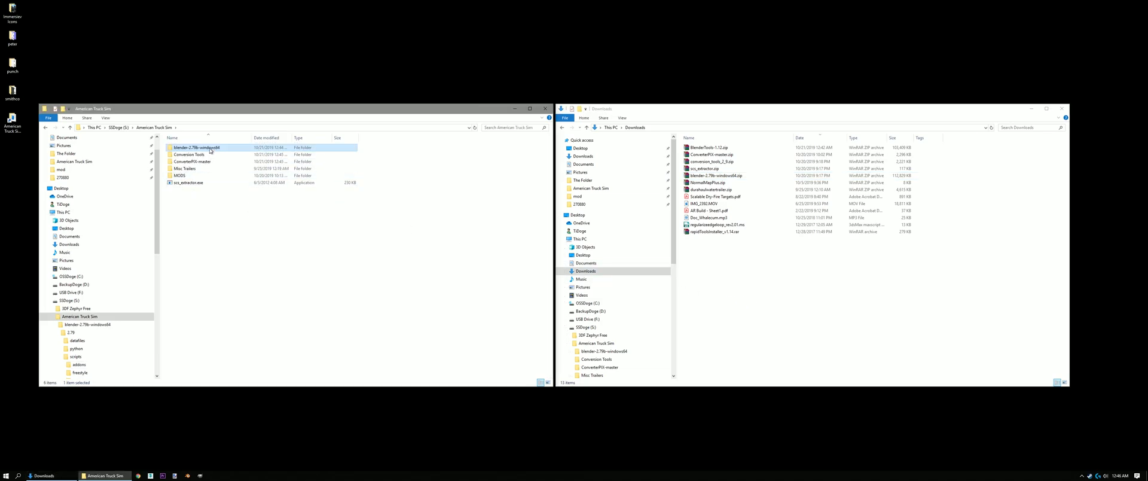
double_click(210, 149)
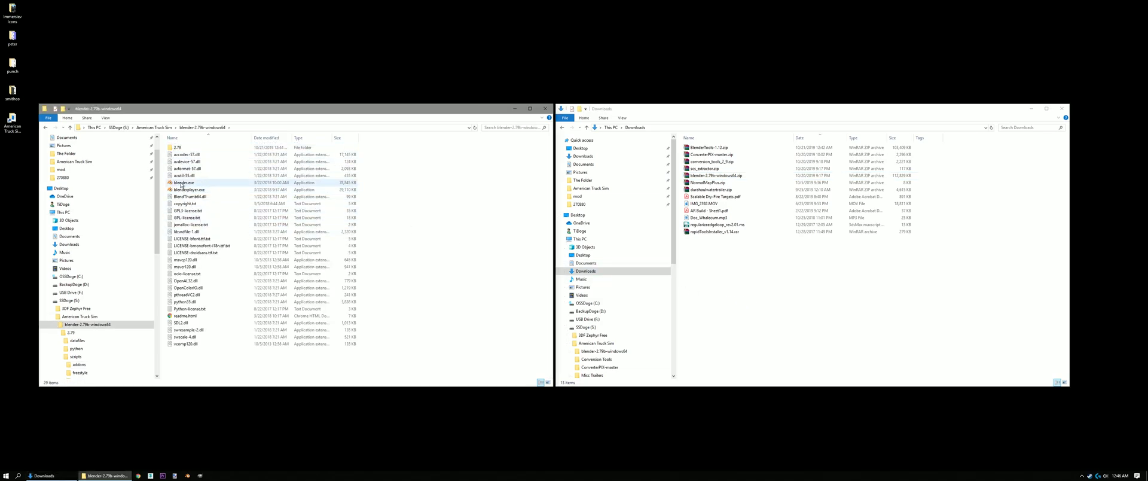
double_click(182, 183)
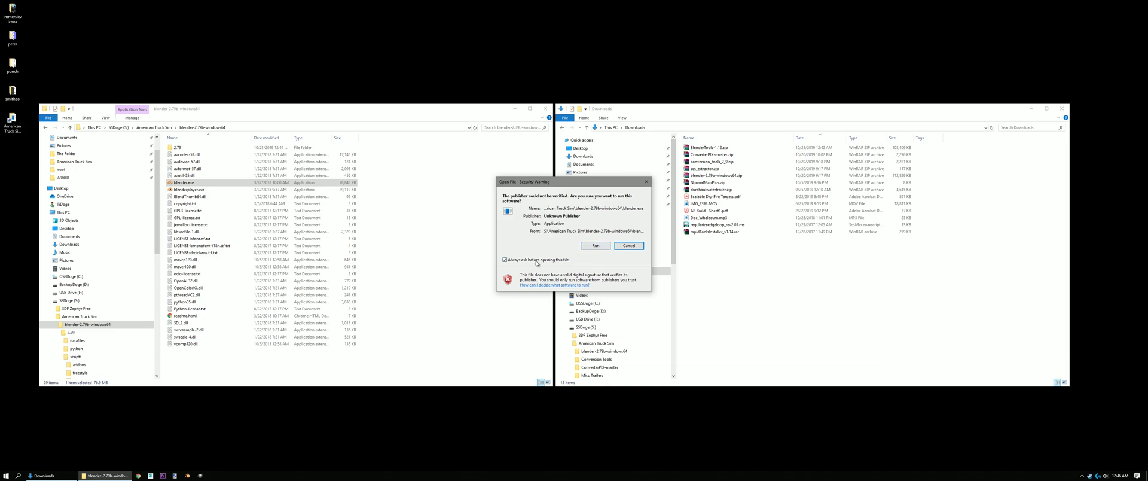
click(594, 246)
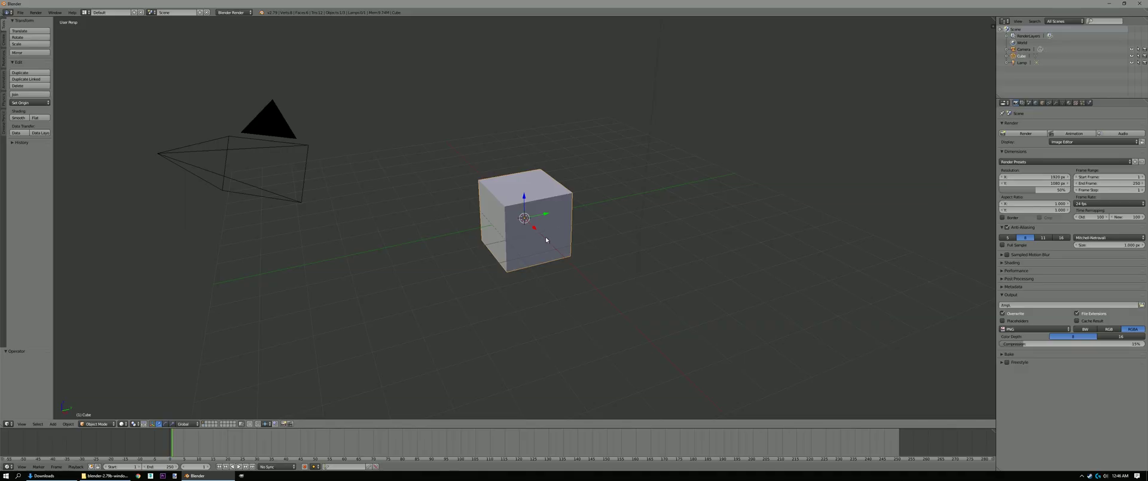
Split the 3D view into two side-by-side areas and change the new area to the User Preferences editor
mouse_move(538, 251)
middle_down()
mouse_move(612, 213)
mouse_move(647, 227)
mouse_move(554, 239)
middle_up()
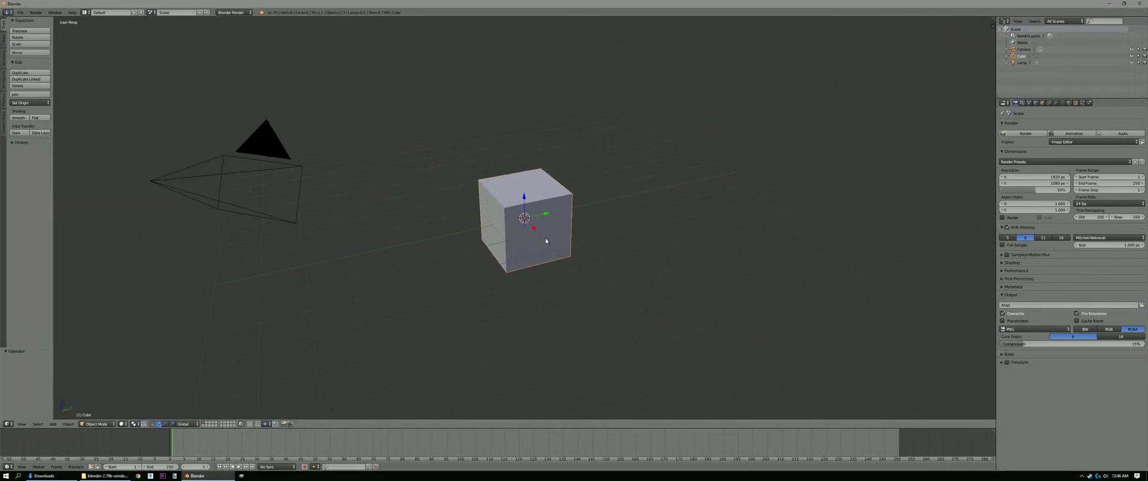
mouse_move(546, 240)
middle_down()
mouse_move(514, 245)
mouse_move(543, 245)
middle_up()
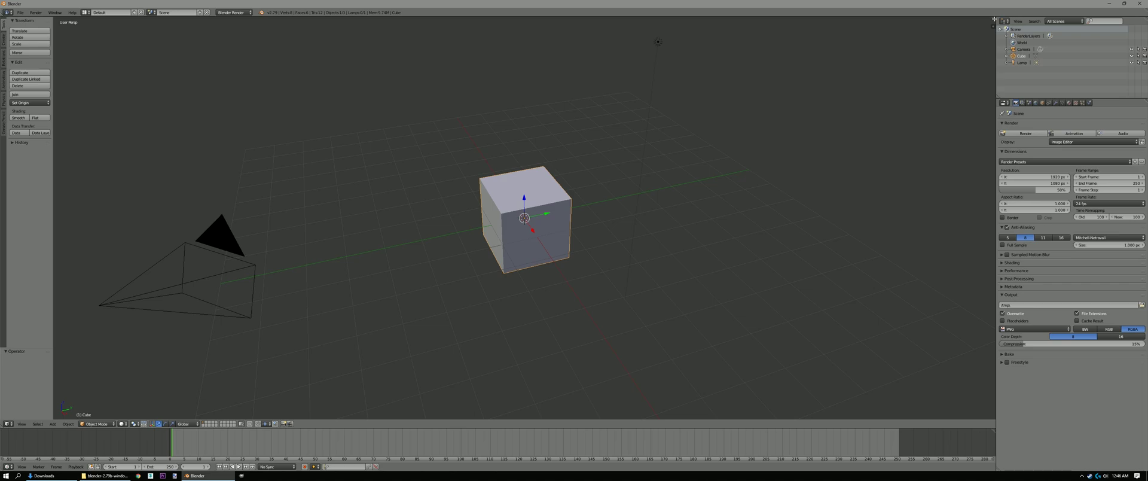
drag(994, 19, 474, 191)
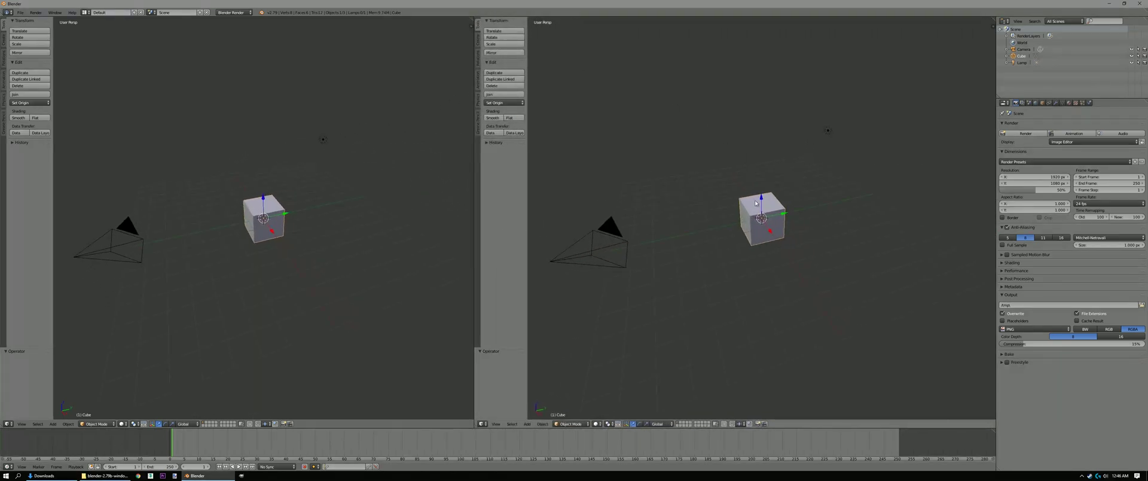
click(482, 424)
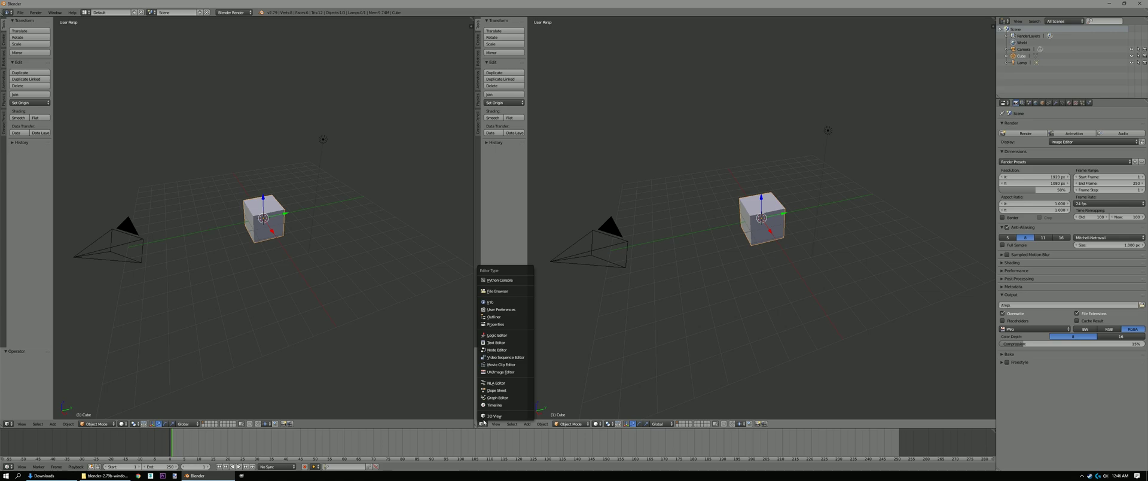
click(503, 309)
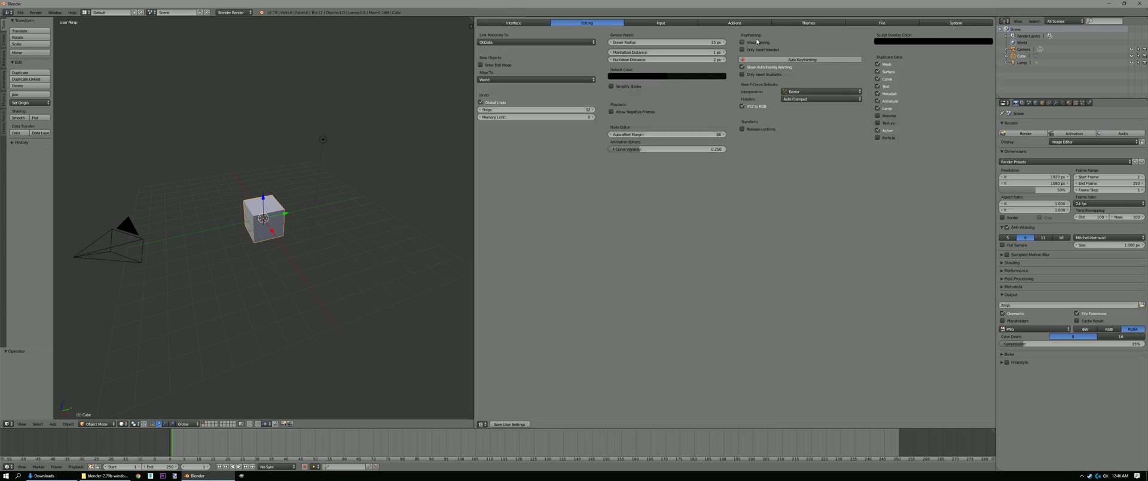
Search the add-ons for "scs" and enable the SCS Tools import-export add-on
click(731, 24)
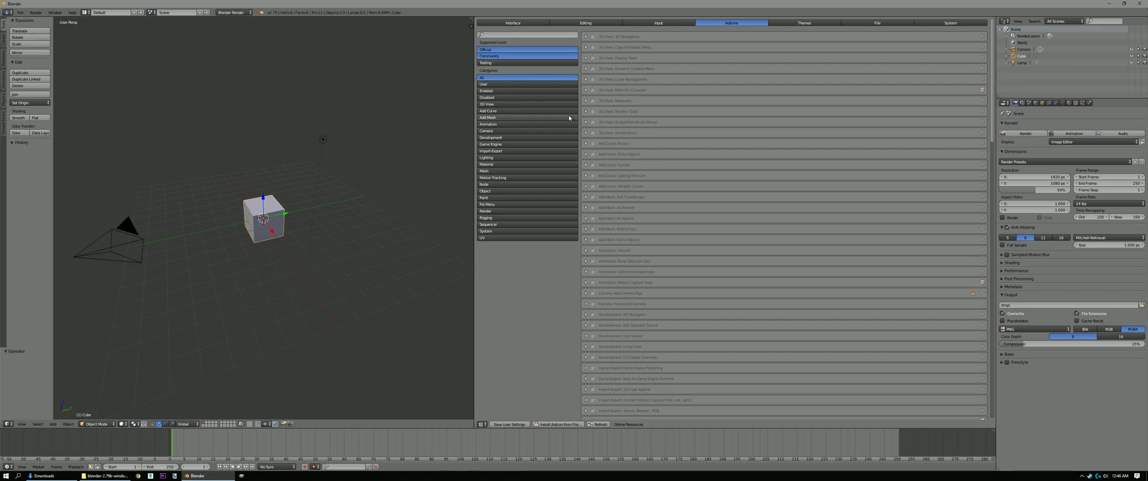
click(488, 34)
text(scs)
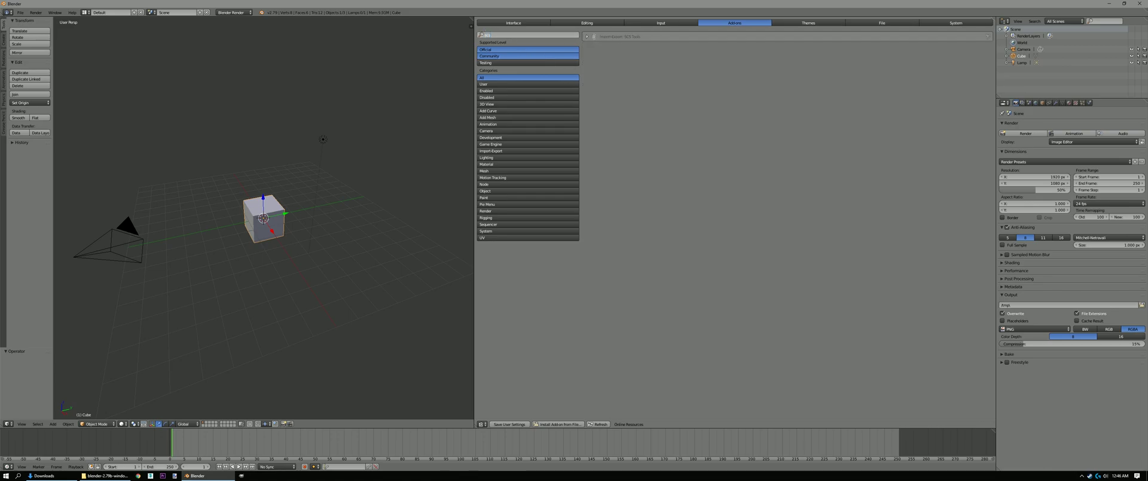
click(593, 37)
In the 3D View (Global) key bindings, set Rotate View to Alt Middle Mouse and Move View to Middle Mouse
click(662, 24)
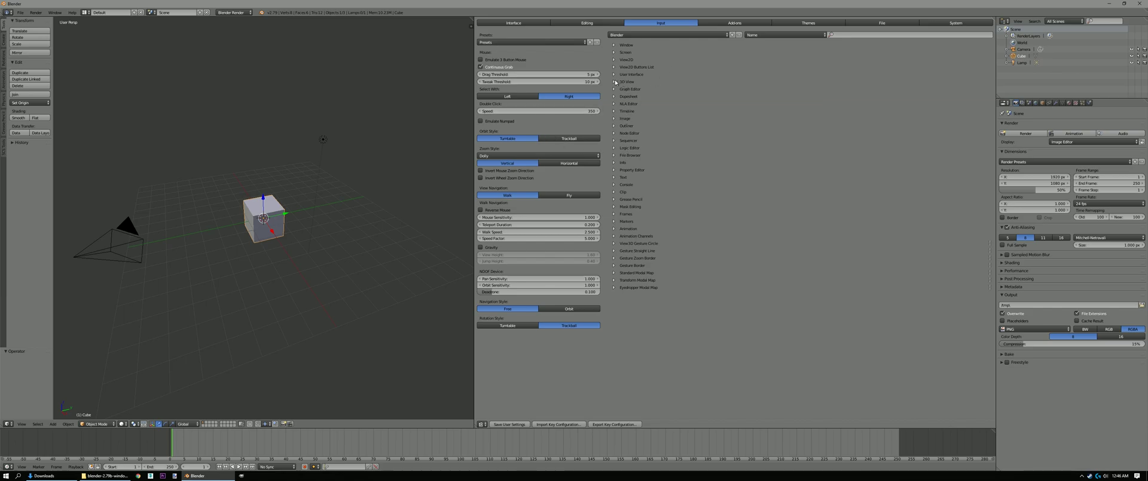
click(614, 82)
click(620, 91)
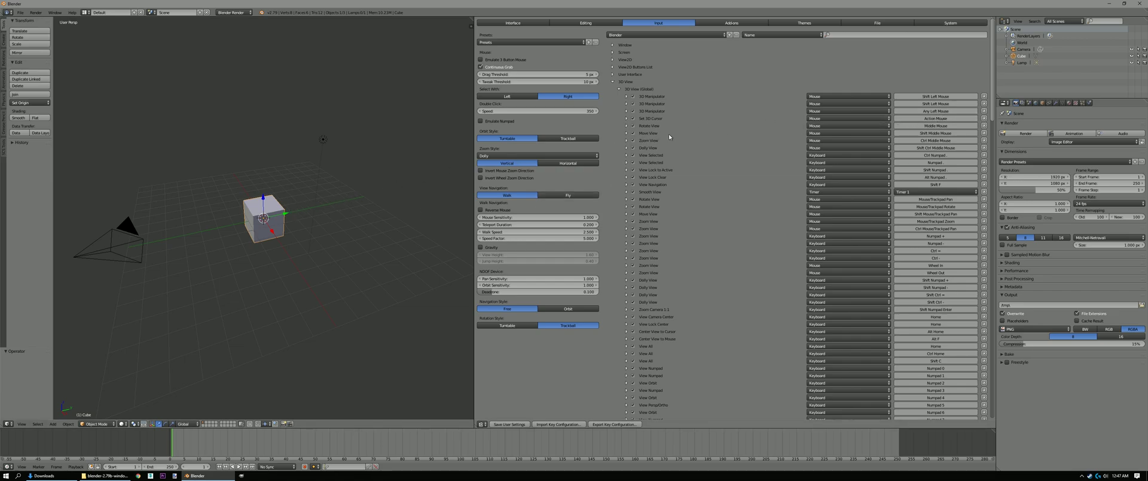
click(942, 126)
key(alt)
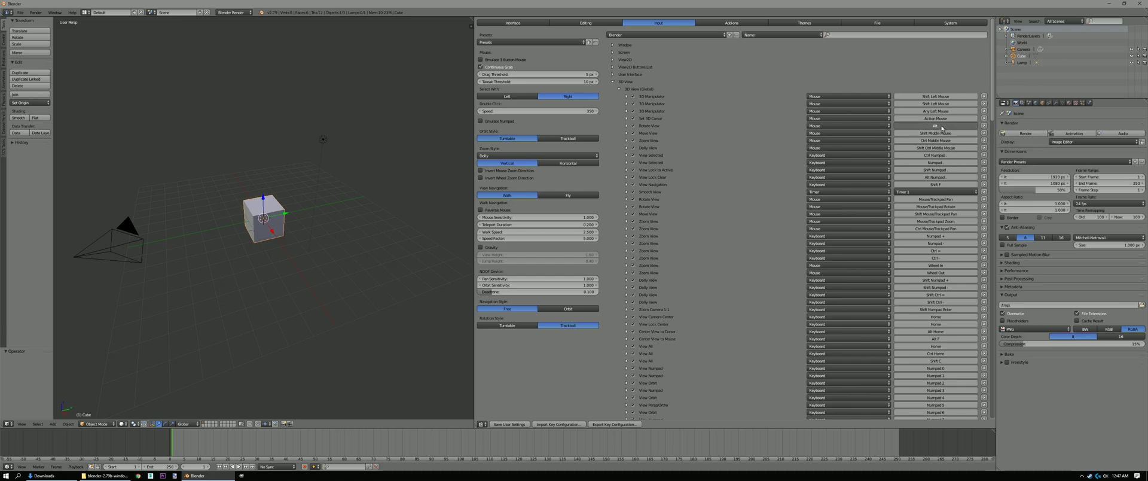
alt+middle_click(941, 127)
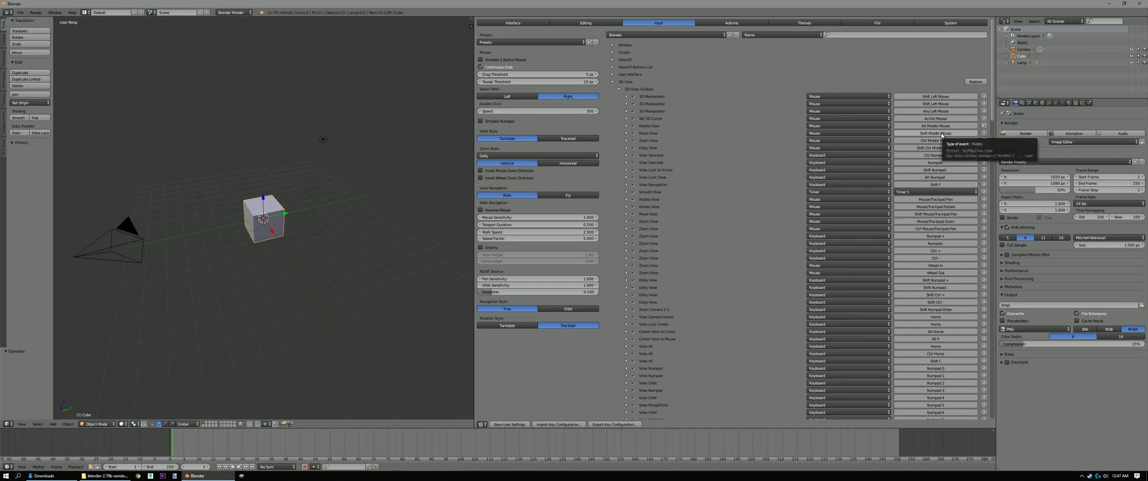
click(942, 133)
middle_click(940, 138)
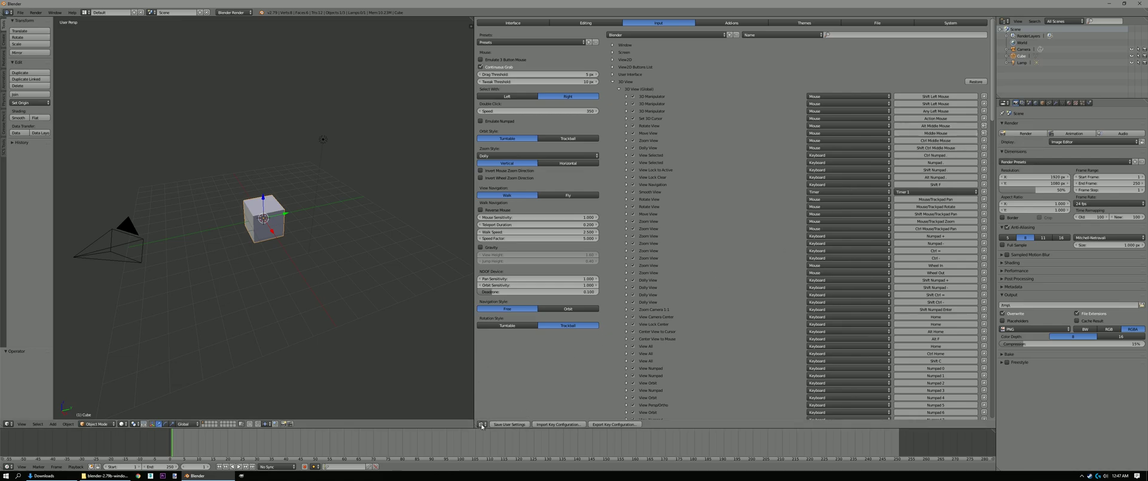
Switch the User Preferences area to the UV/Image Editor and shrink it to a narrow strip beside the 3D view
click(482, 424)
click(496, 372)
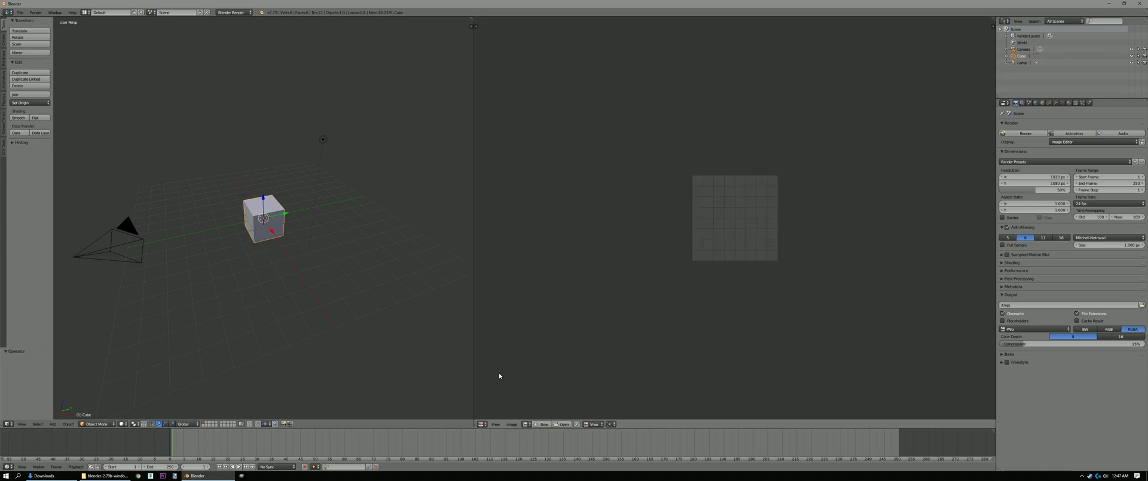
drag(475, 407, 968, 391)
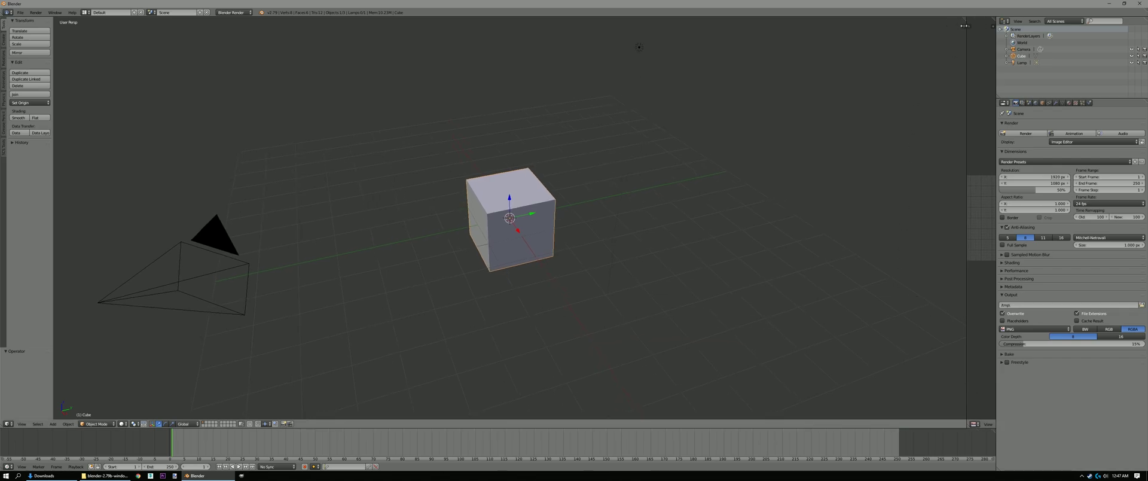
Show the properties region with the transform and view settings in the 3D view
click(964, 26)
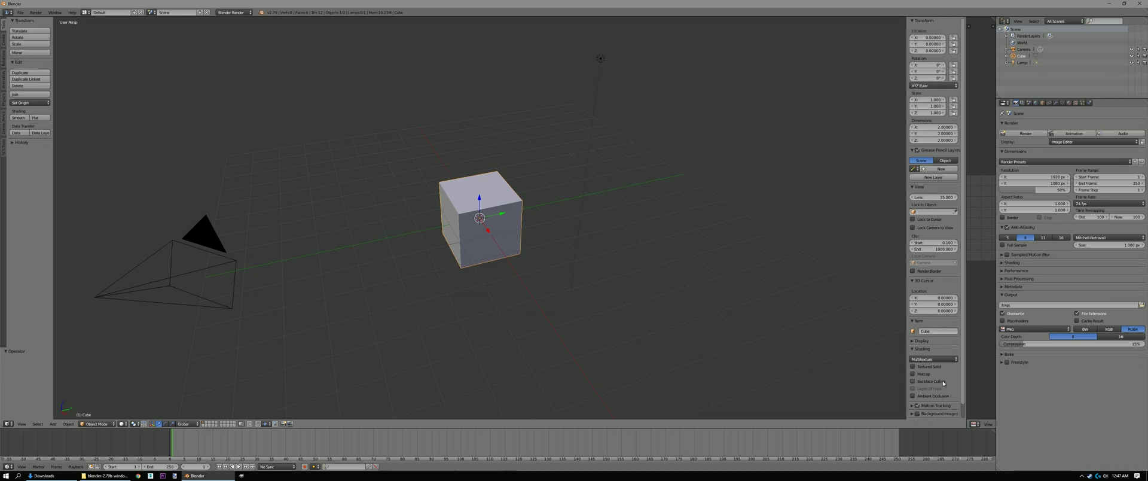
middle_drag(605, 284, 559, 246)
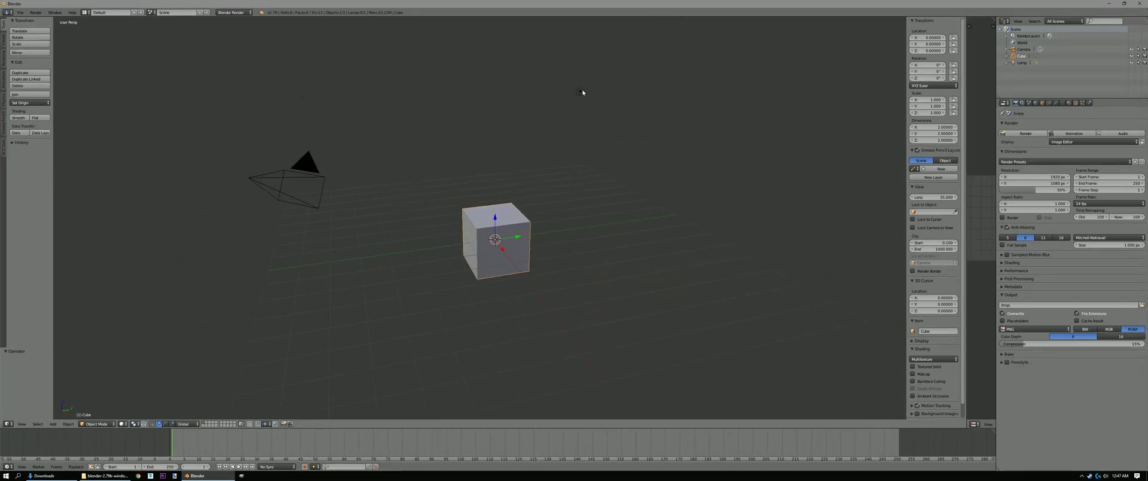
middle_drag(555, 211, 574, 257)
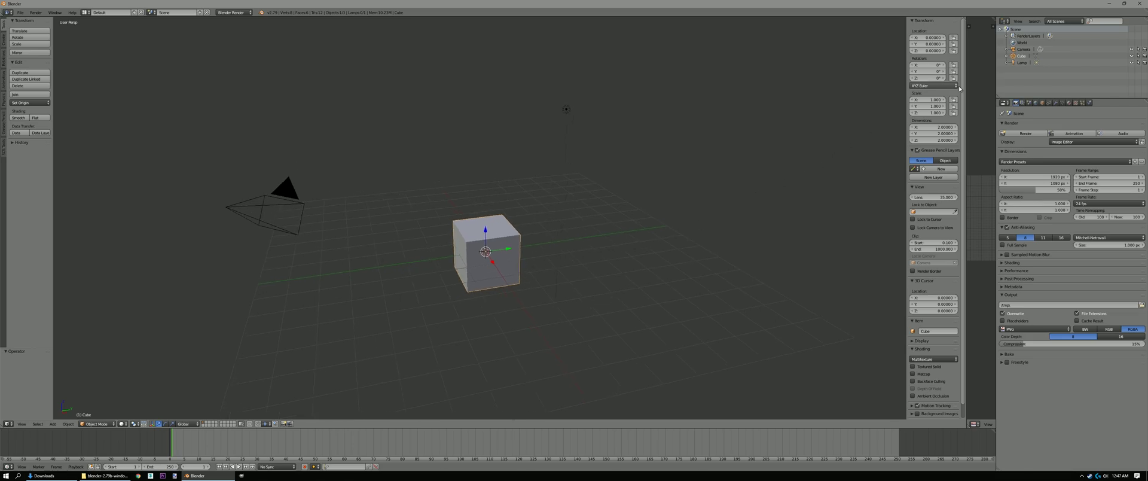
Parent the lamp to the camera in the Outliner and expand the camera's hierarchy
click(1015, 63)
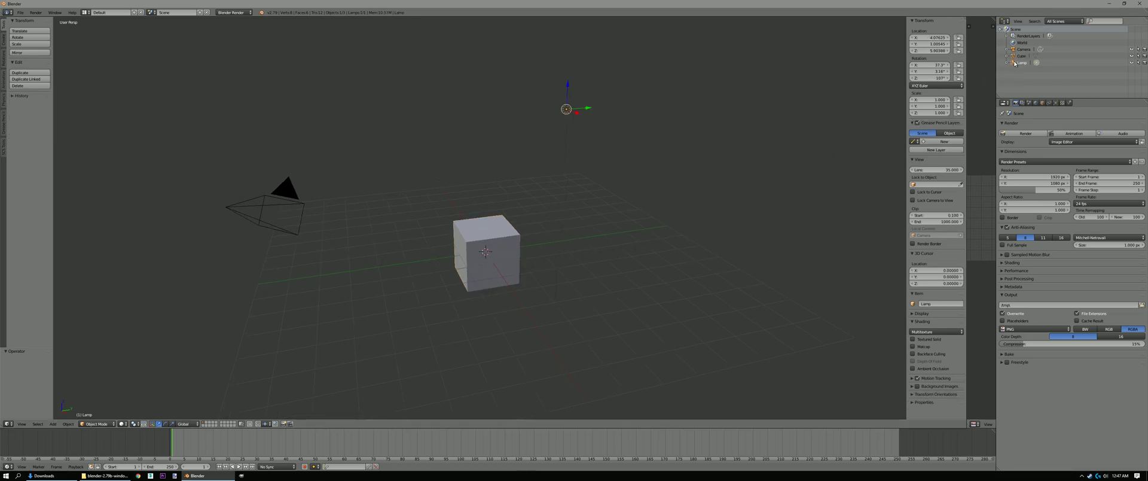
drag(1014, 64, 1015, 51)
click(1007, 49)
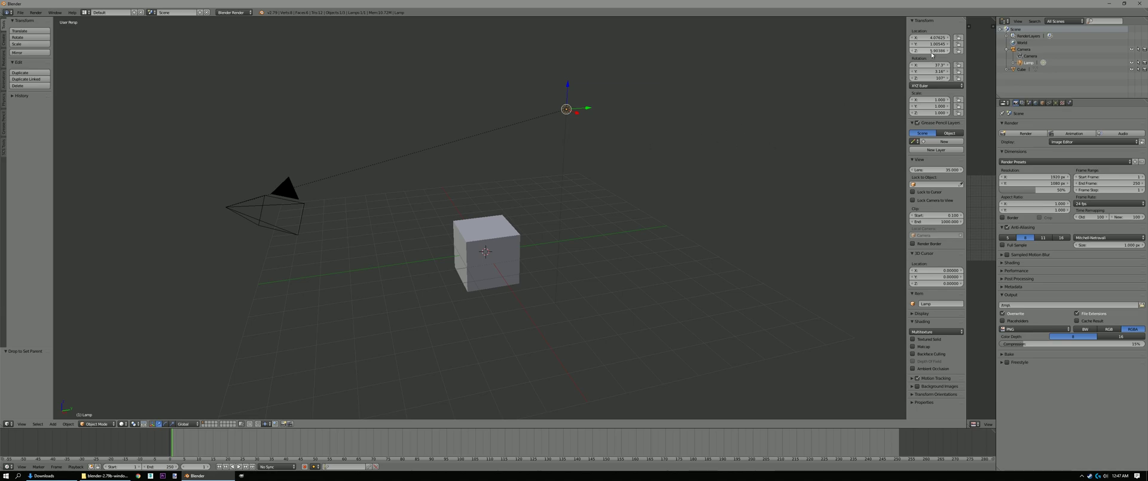
Set the lamp's X, Y and Z location and rotation values all to 0
drag(932, 53, 932, 37)
text(0)
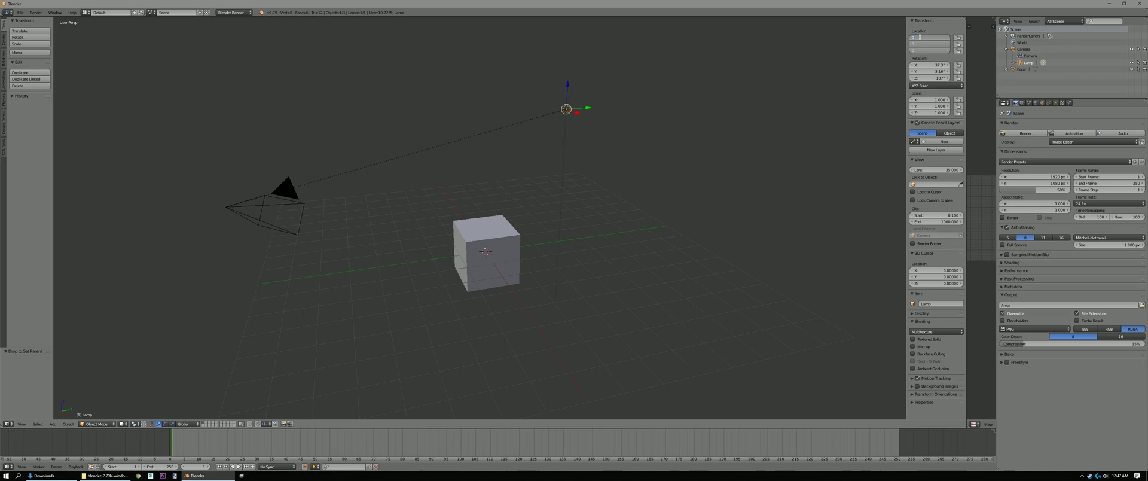
key(Return)
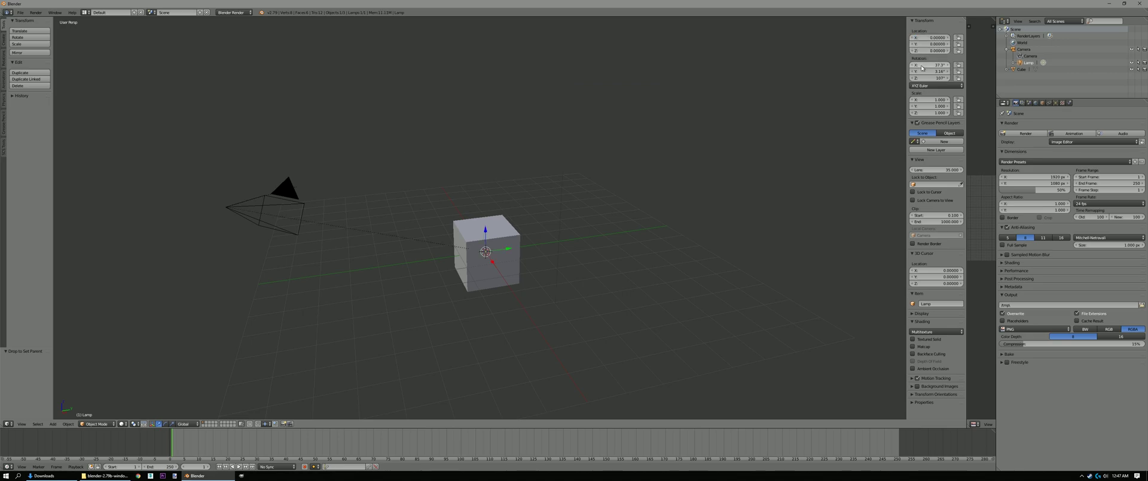
drag(922, 66, 922, 78)
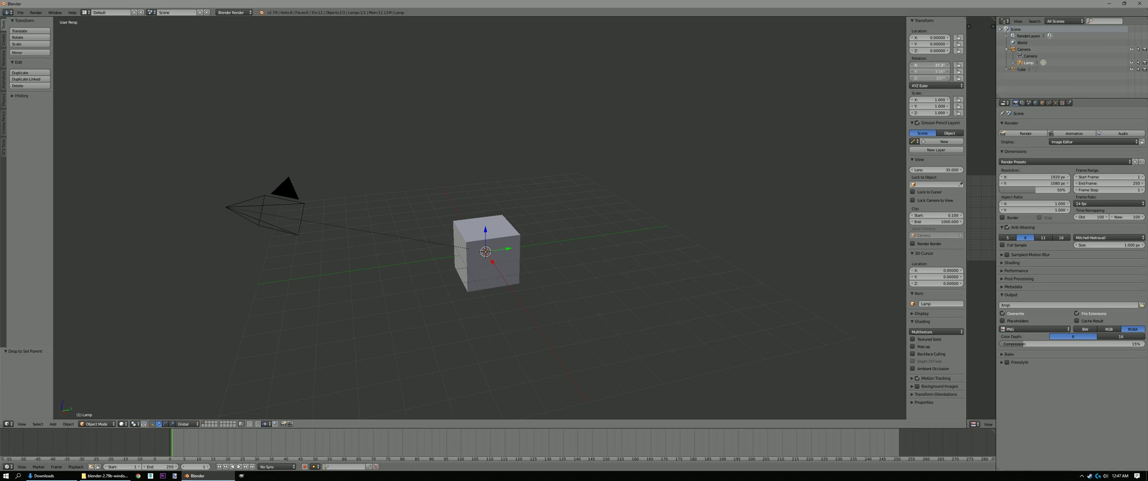
drag(922, 77, 923, 78)
text(0)
key(Return)
shift+middle_drag(536, 207, 579, 192)
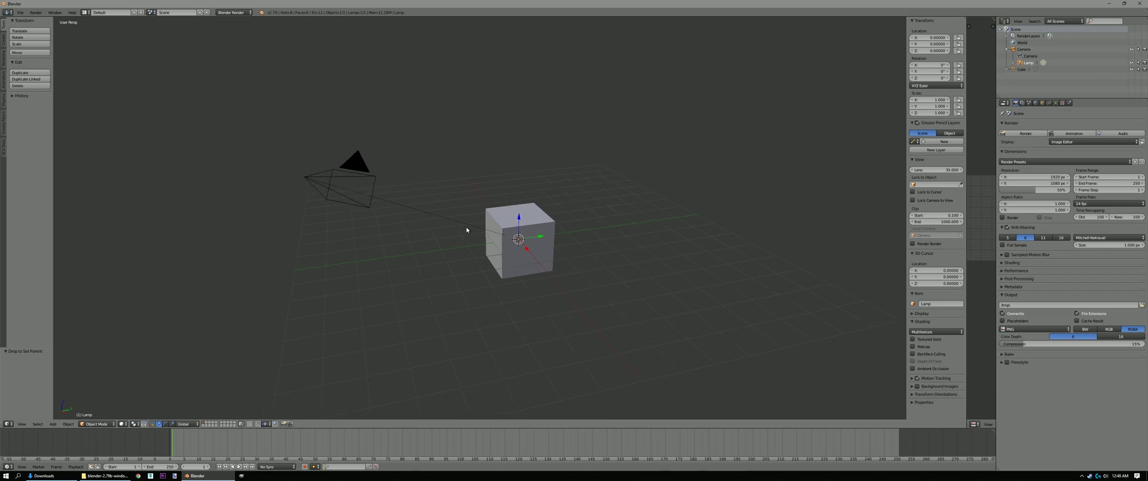
Clear the lamp's parent inverse and change its lamp type to Sun
key(alt+p)
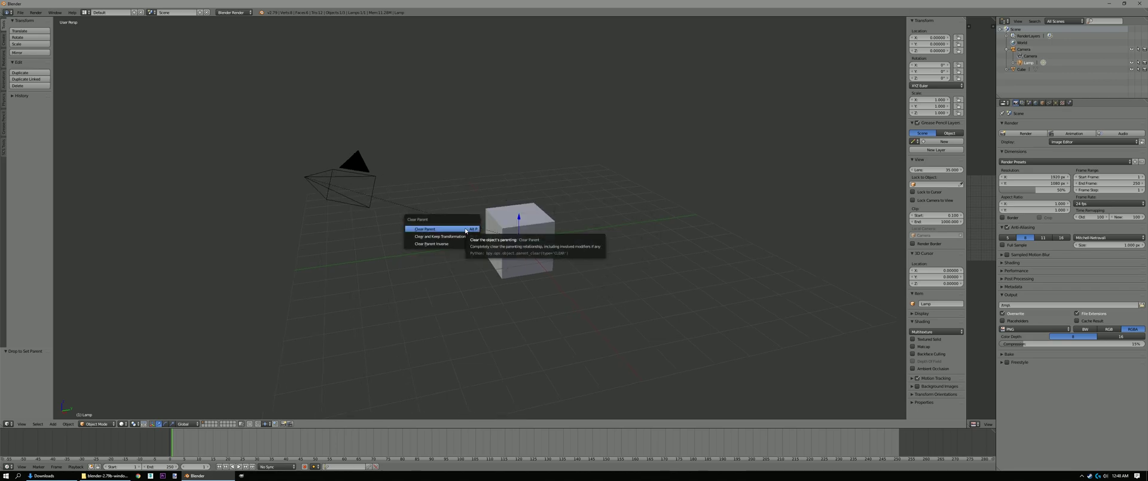
click(443, 244)
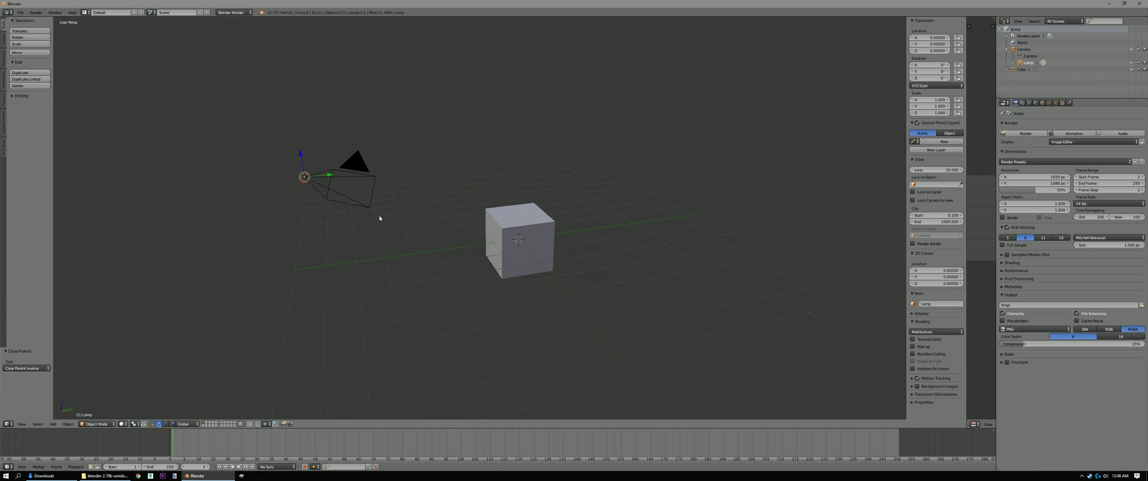
middle_drag(380, 215, 521, 225)
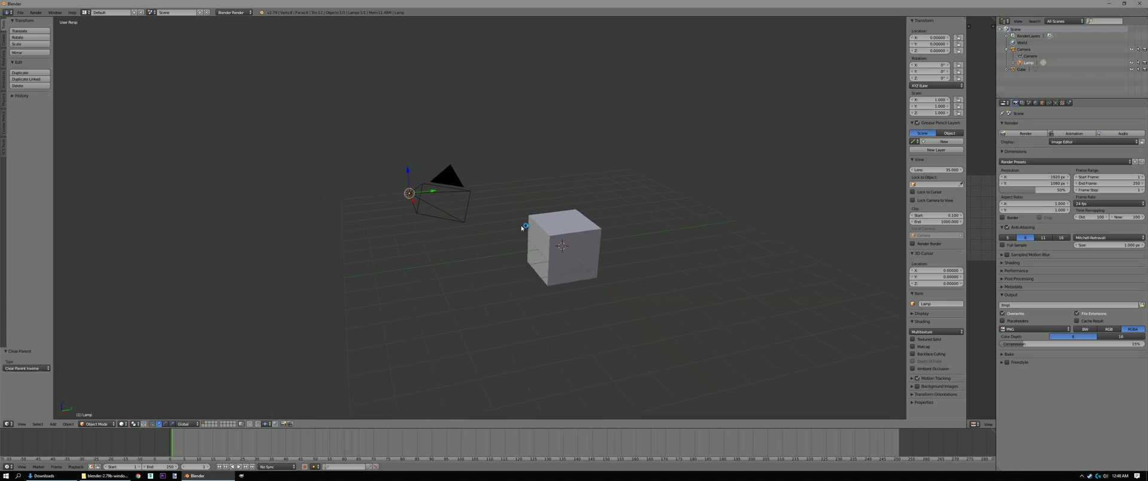
click(1057, 104)
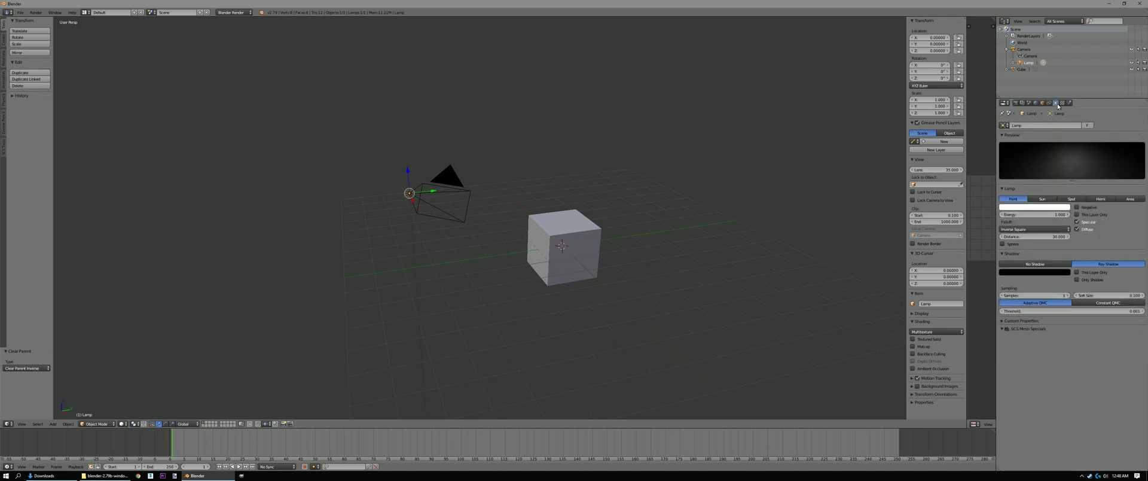
click(1042, 200)
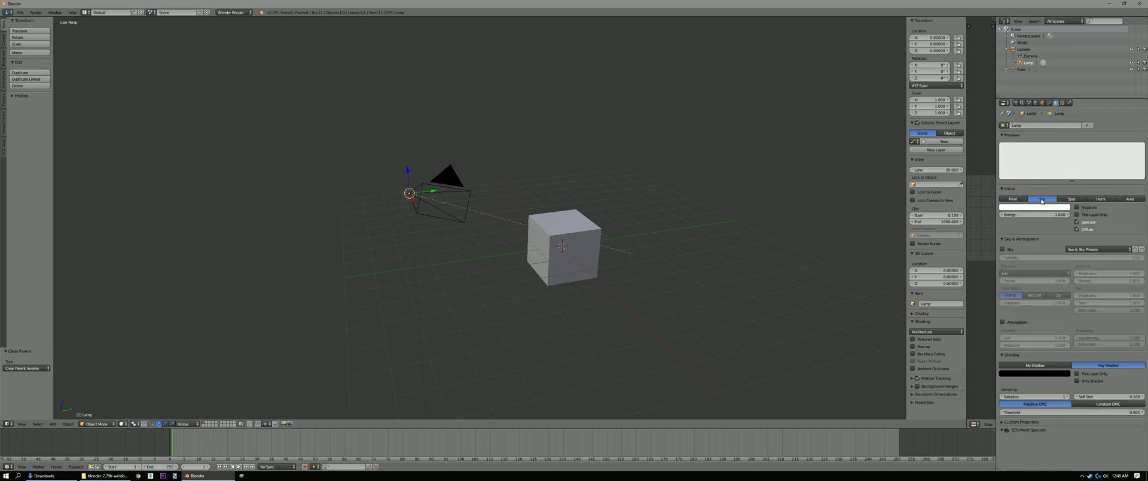
With the cube selected, move SCS Tools to the start of the scene properties and SCS Lighting to the start of the world properties
right_click(549, 236)
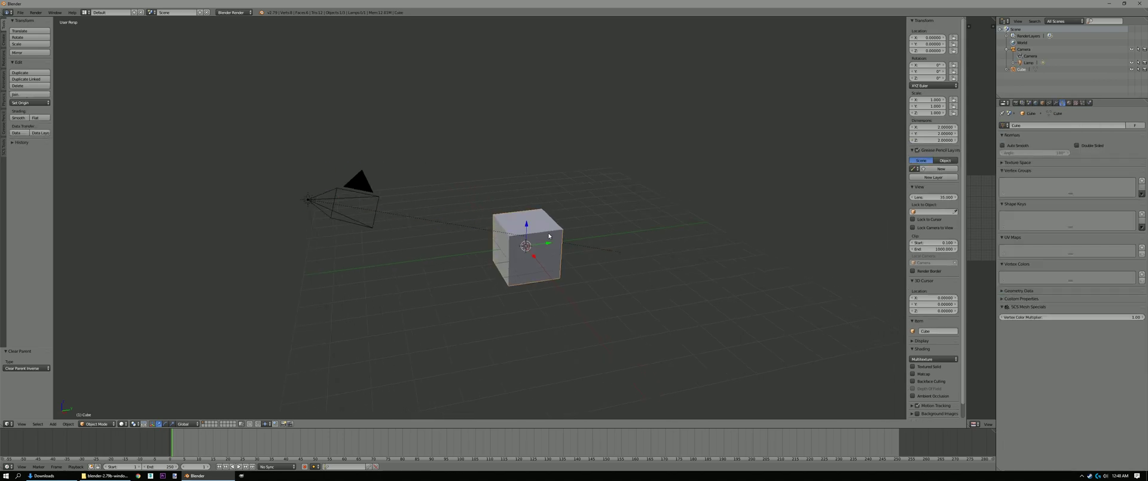
scroll(601, 254, up, 5)
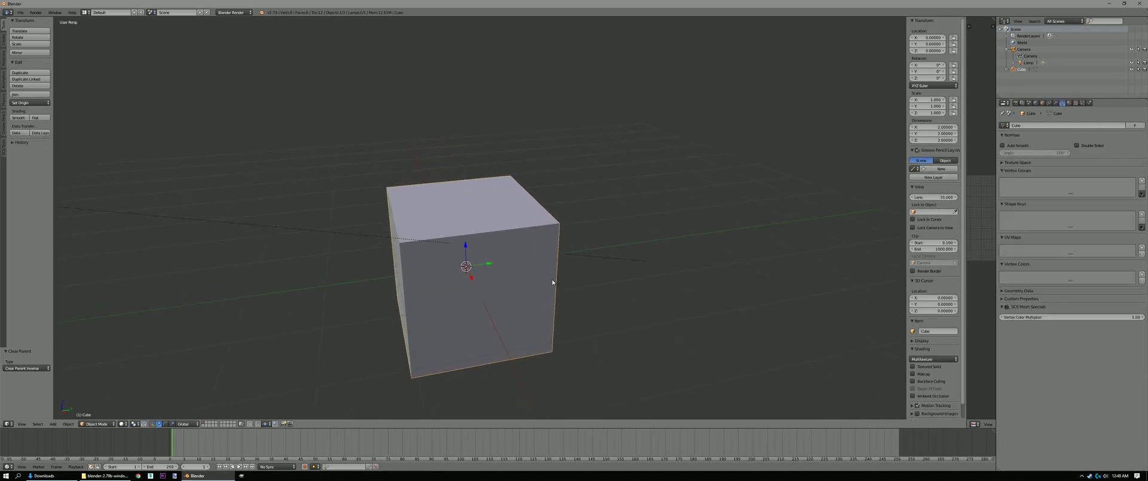
scroll(561, 242, down, 4)
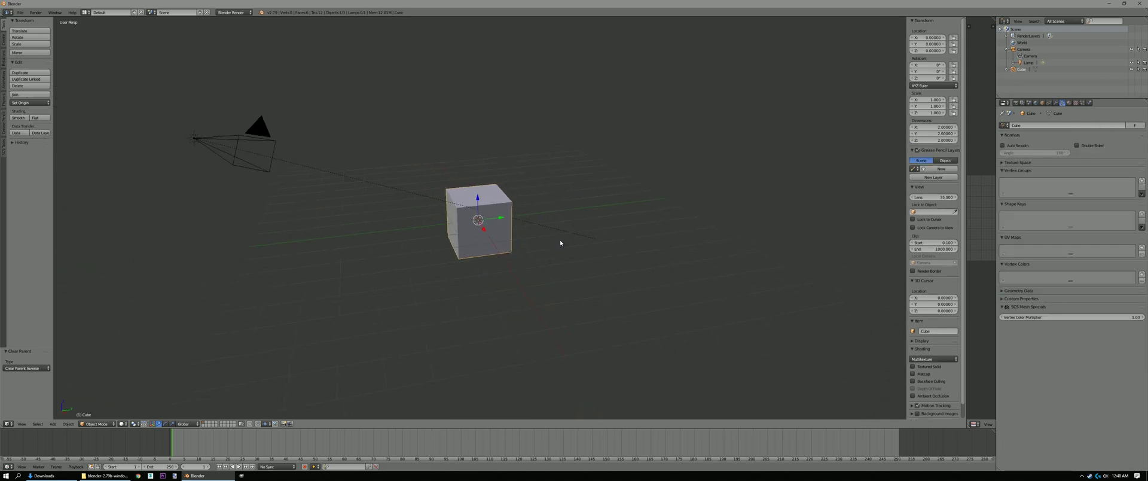
click(1029, 103)
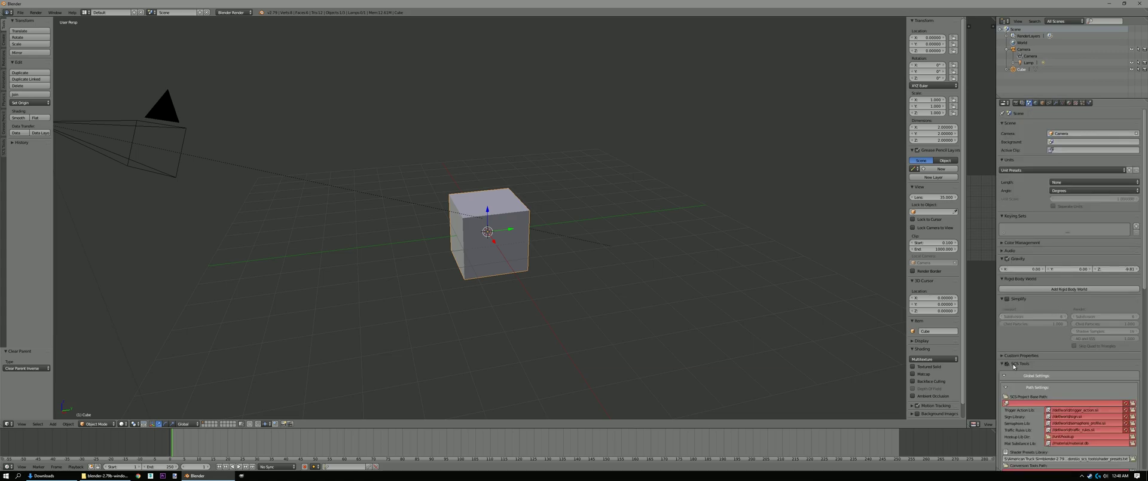
scroll(1036, 112, down, 10)
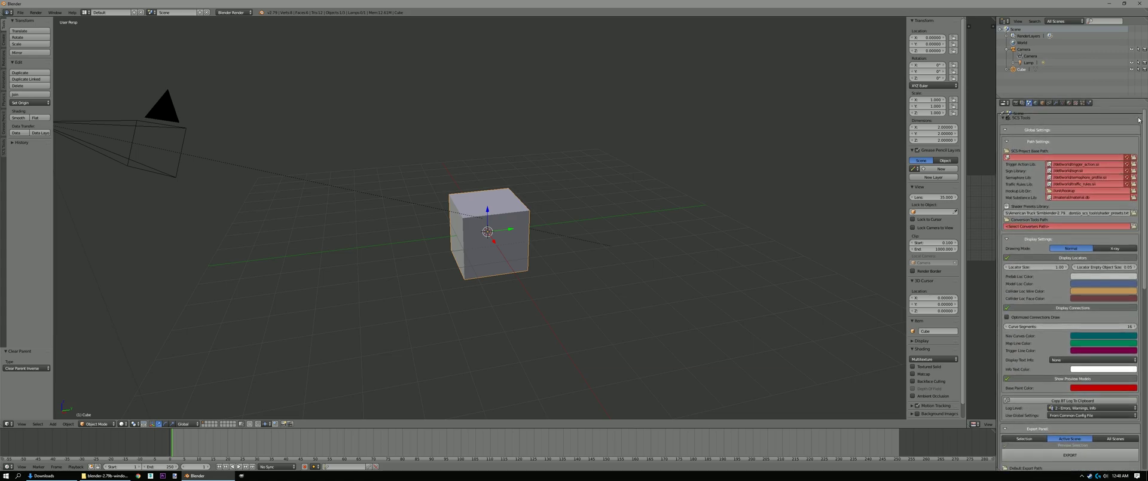
click(1036, 103)
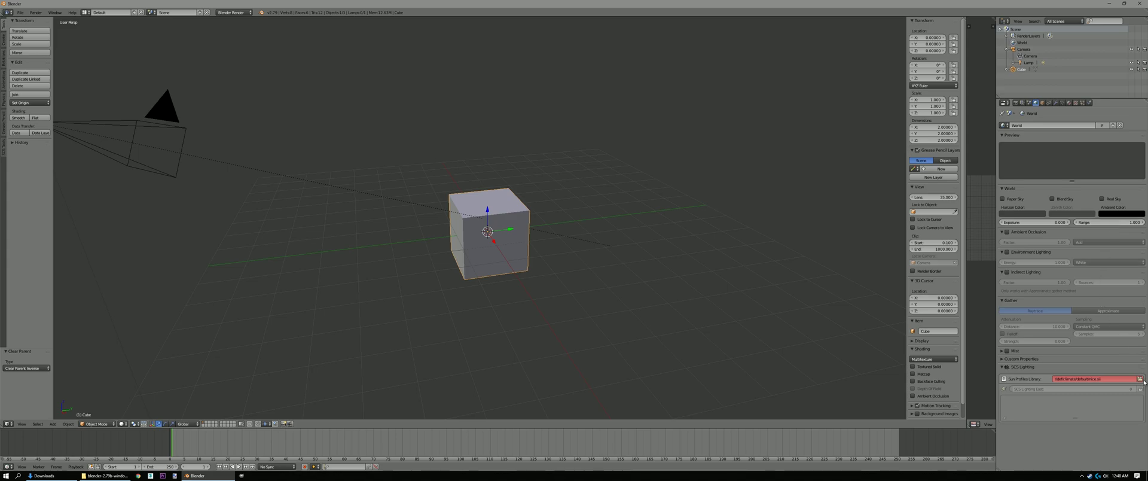
drag(1139, 368, 1144, 137)
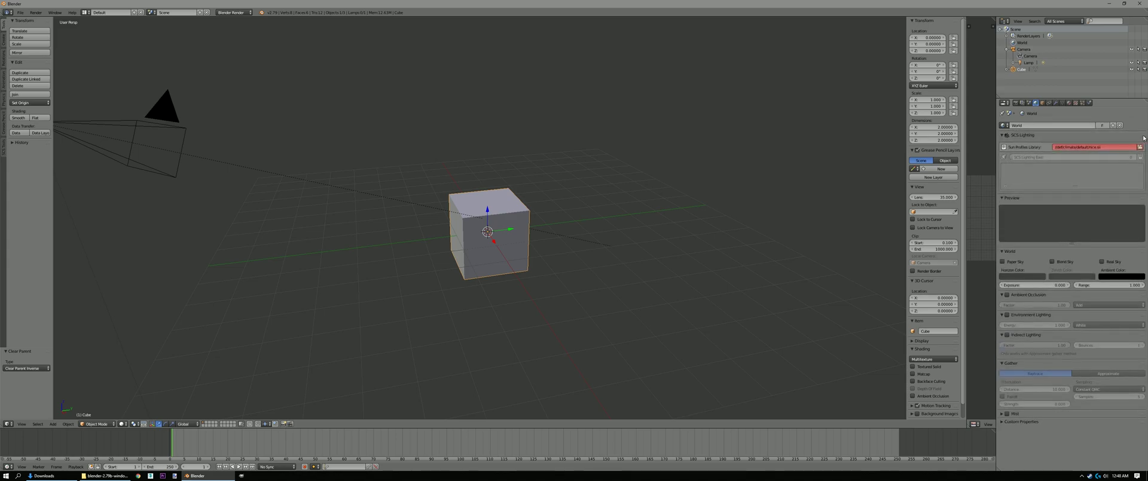
In the cube's material properties, move the SCS Materials section directly below the Preview
click(1044, 103)
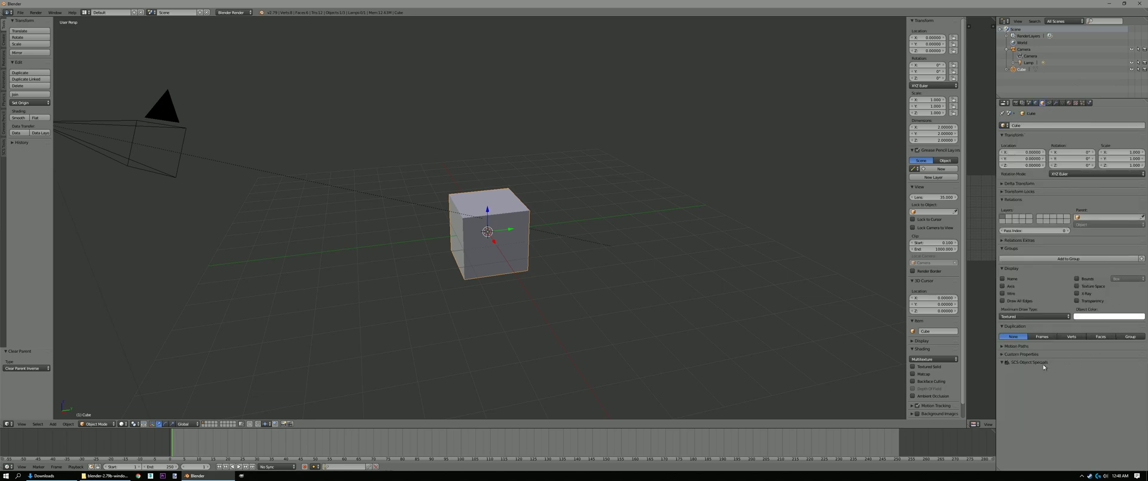
click(1068, 102)
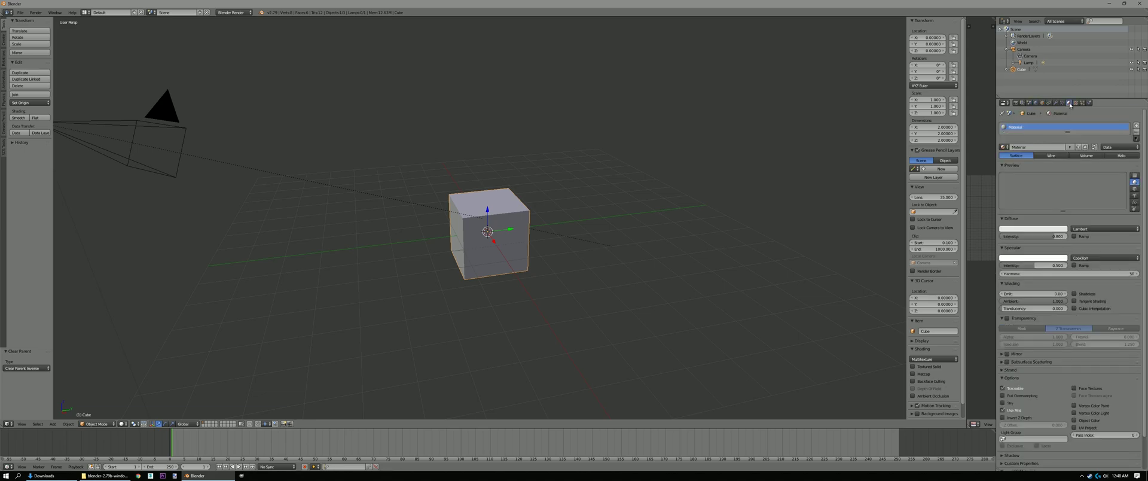
scroll(1095, 424, down, 2)
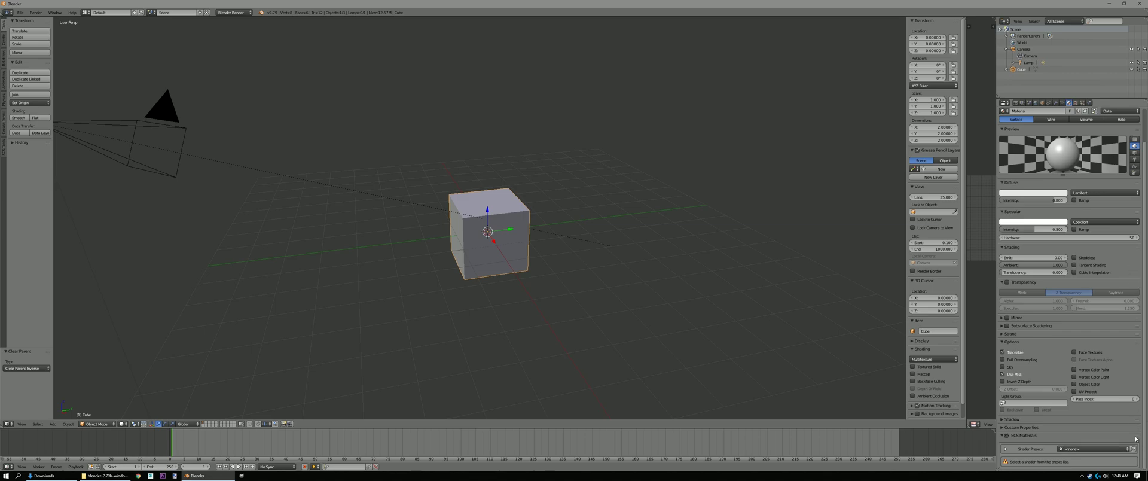
drag(1136, 438, 1042, 164)
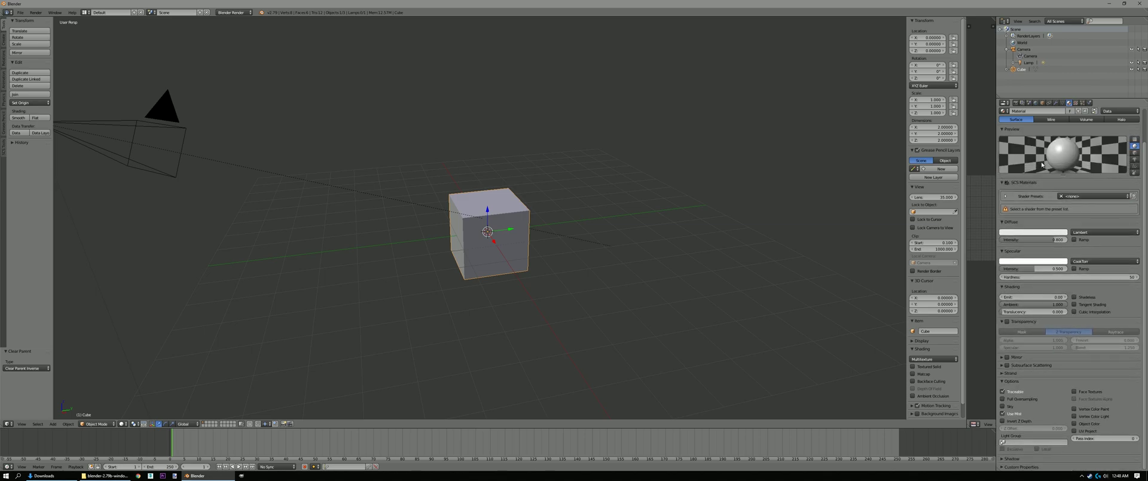
Look through the camera, enable Lock Camera to View and reframe the cube from a higher angle
shift+middle_drag(305, 192, 343, 193)
key(KP_0)
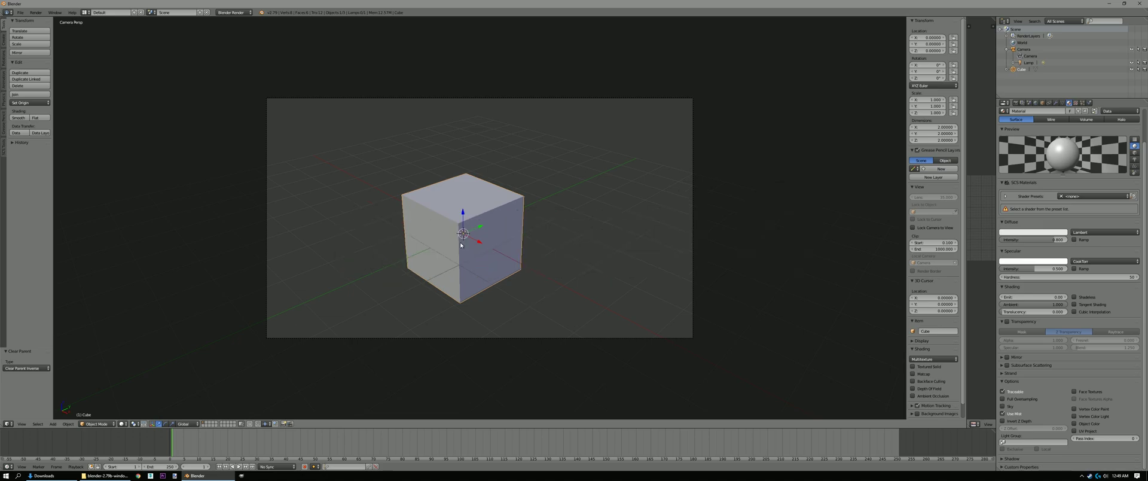
scroll(465, 244, up, 6)
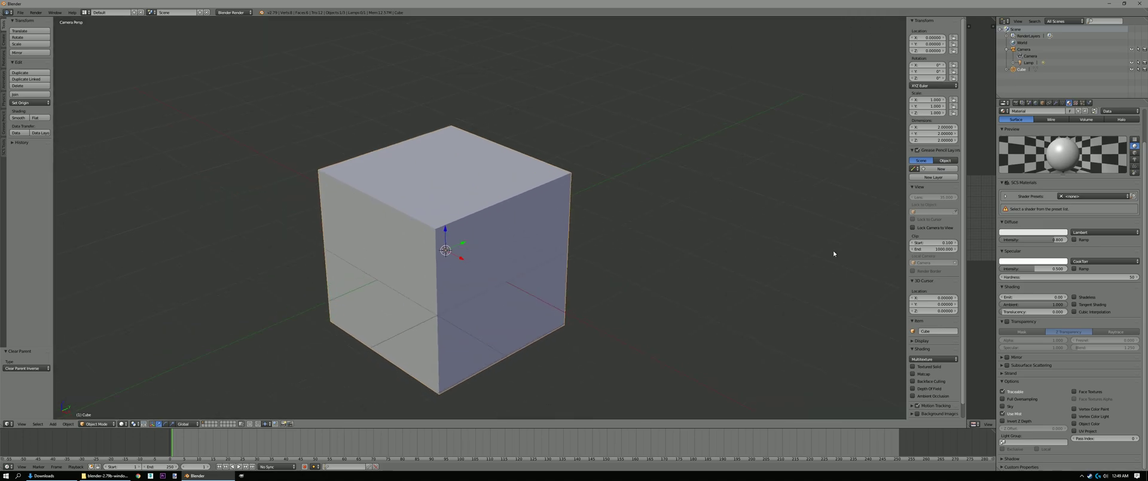
click(913, 227)
middle_drag(501, 284, 671, 337)
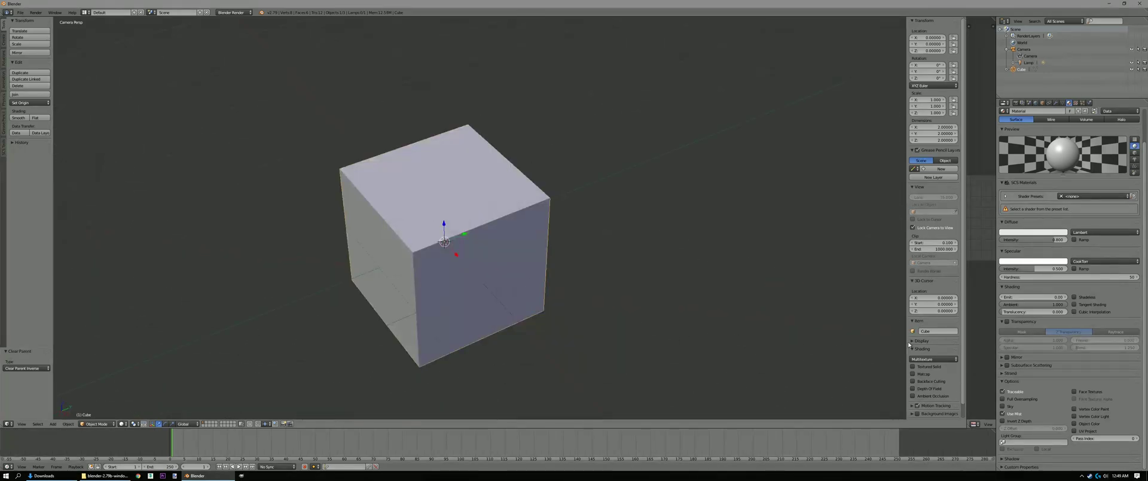
Set the 3D view's shading mode to GLSL and its viewport shading to Material
scroll(921, 349, down, 2)
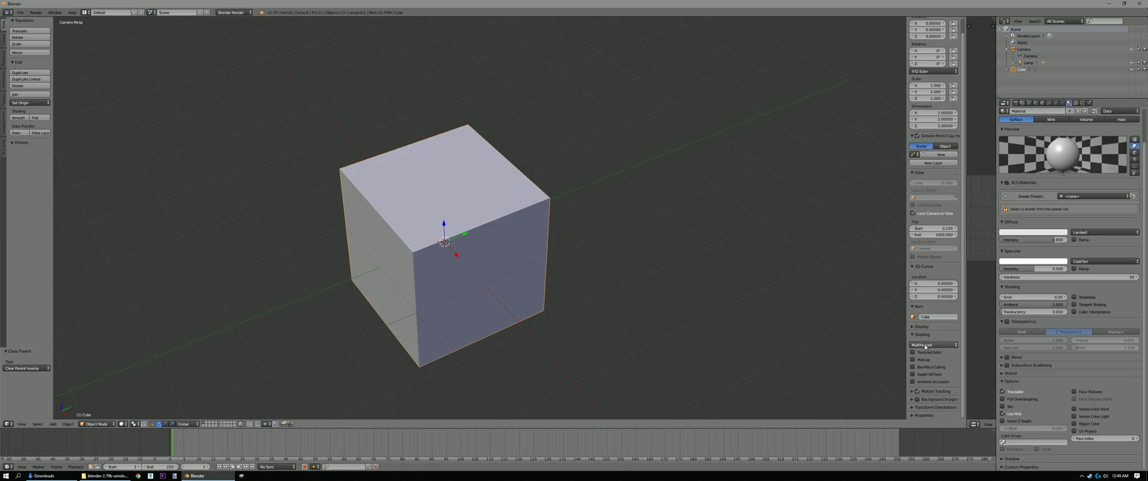
click(925, 345)
click(922, 329)
click(123, 424)
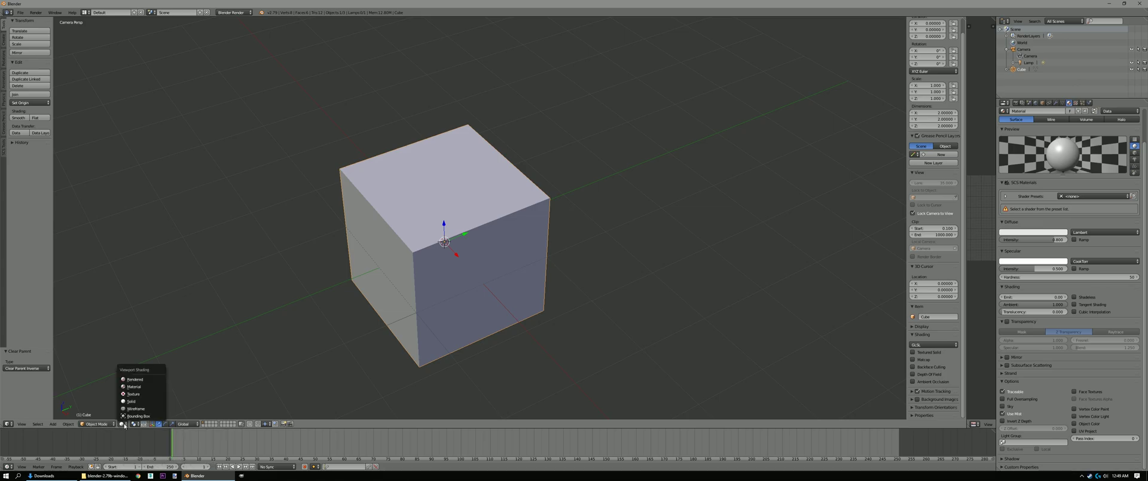
click(136, 387)
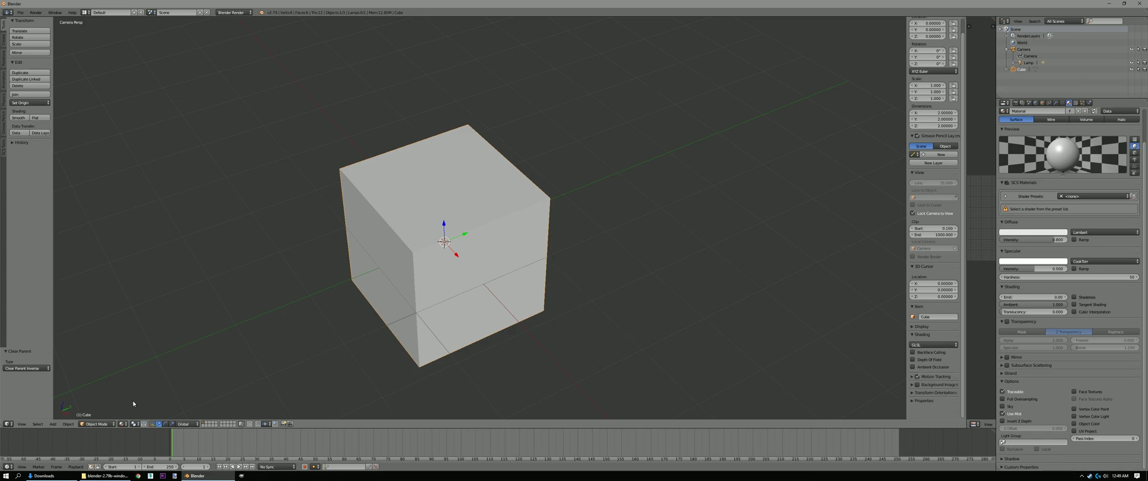
middle_drag(541, 239, 377, 181)
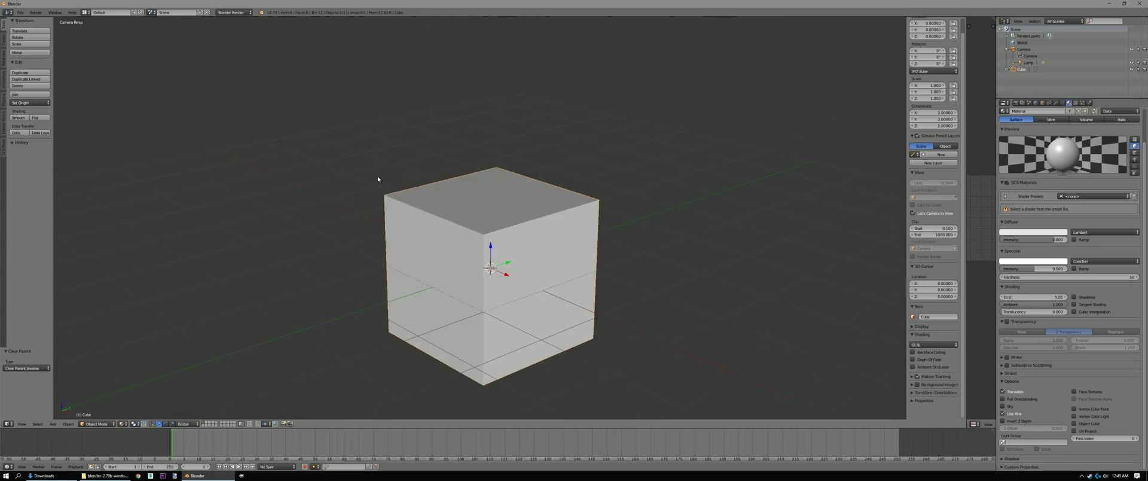
Save the current Blender setup as the startup file
key(ctrl+u)
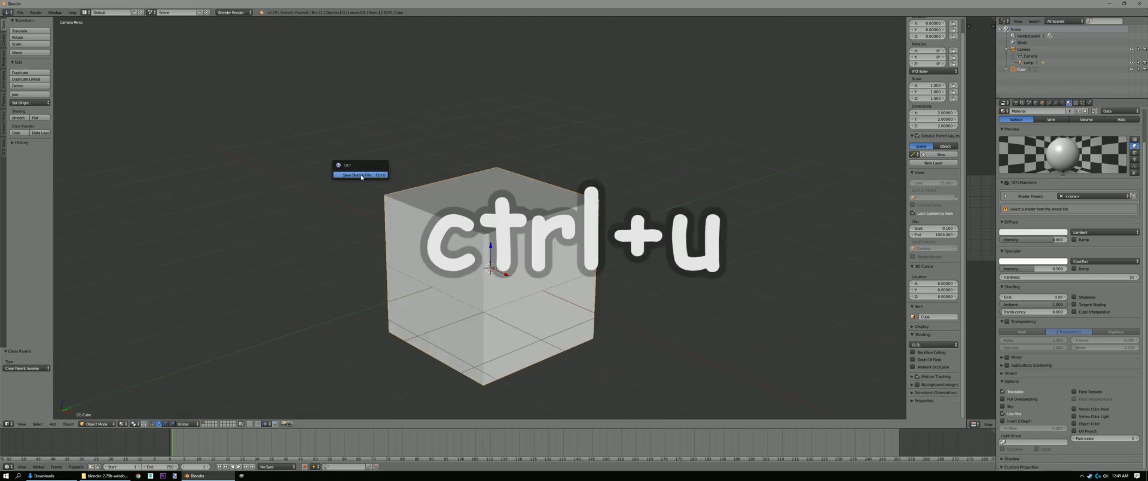
click(361, 176)
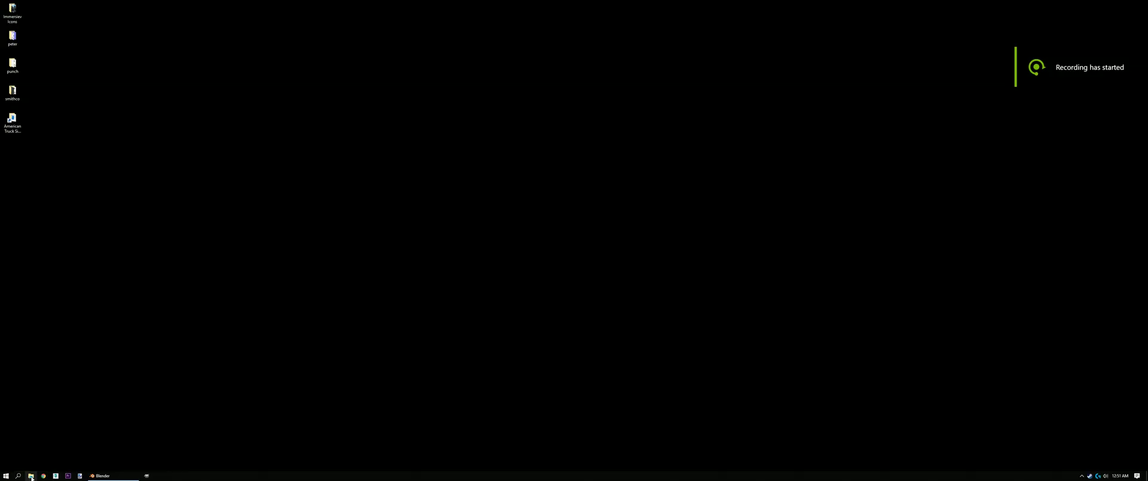
Switch to File Explorer and create a folder named Base Files inside the American Truck Sim folder
click(31, 476)
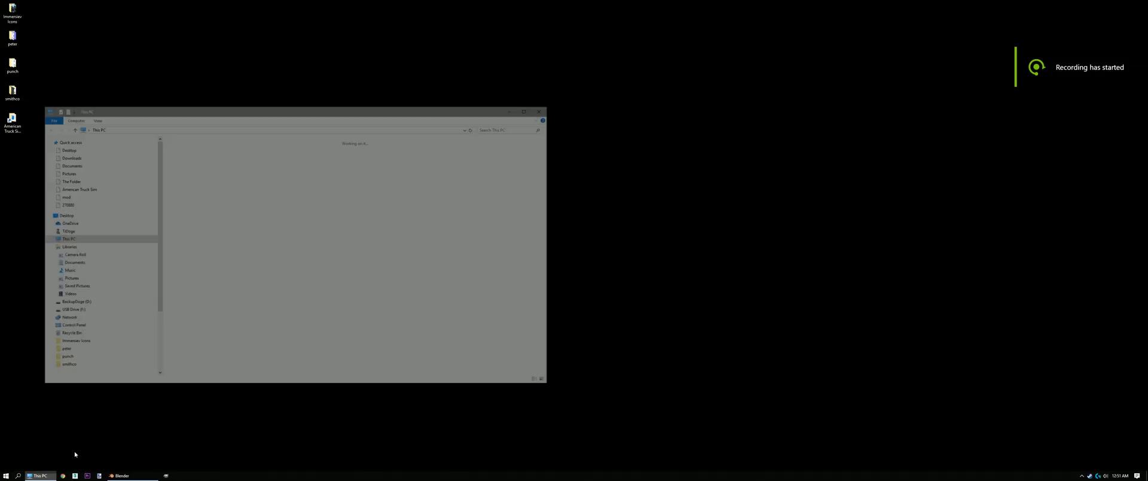
drag(306, 109, 512, 89)
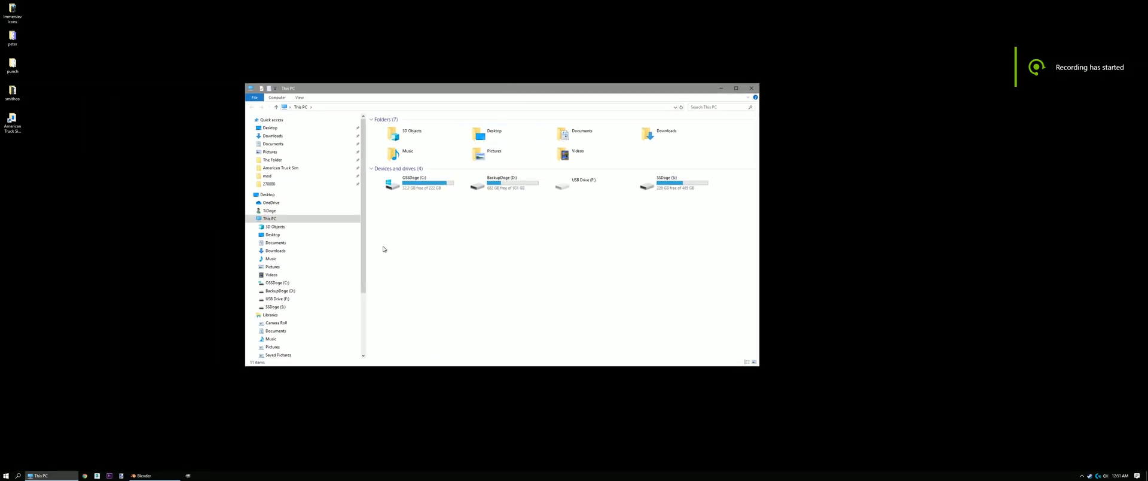
click(280, 169)
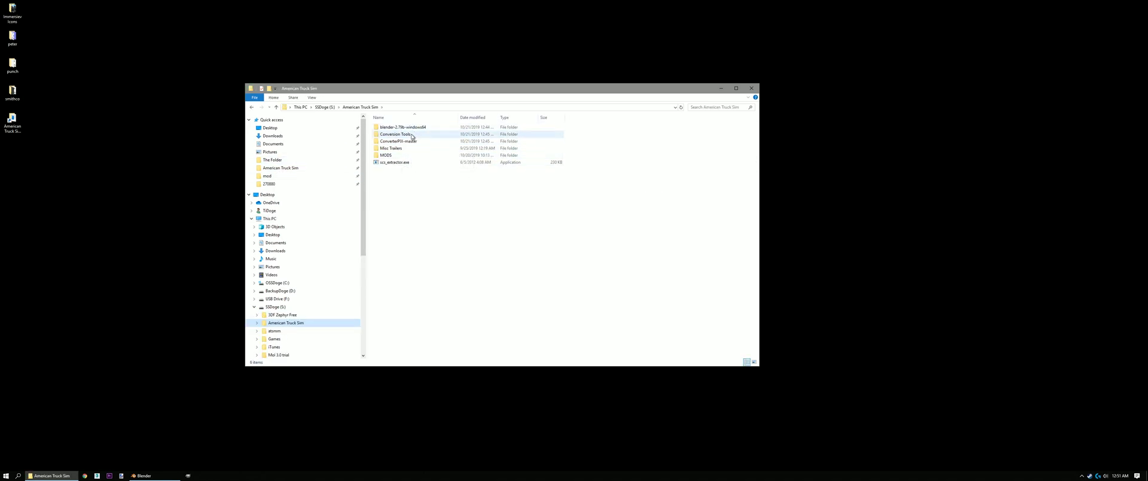
right_click(403, 193)
mouse_move(460, 272)
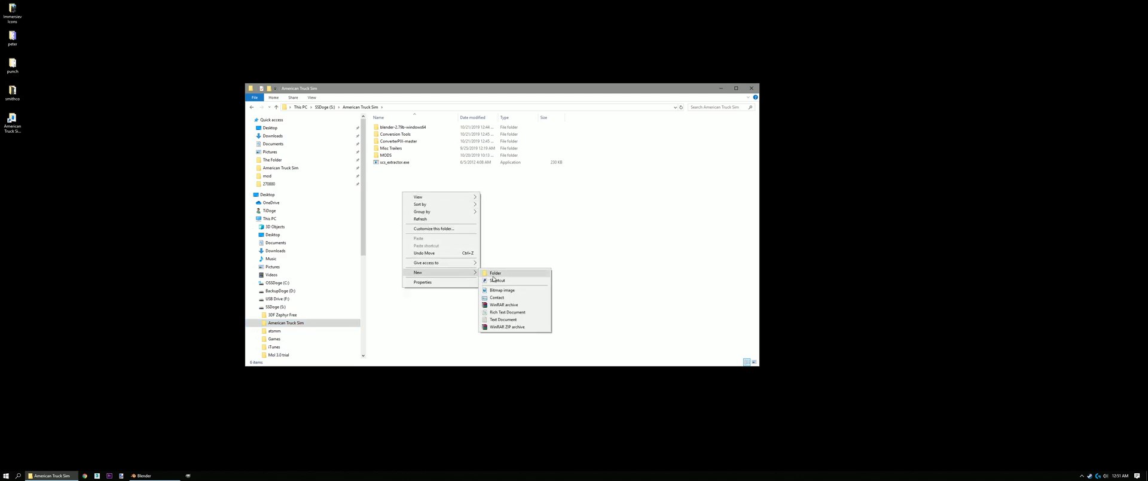
click(496, 274)
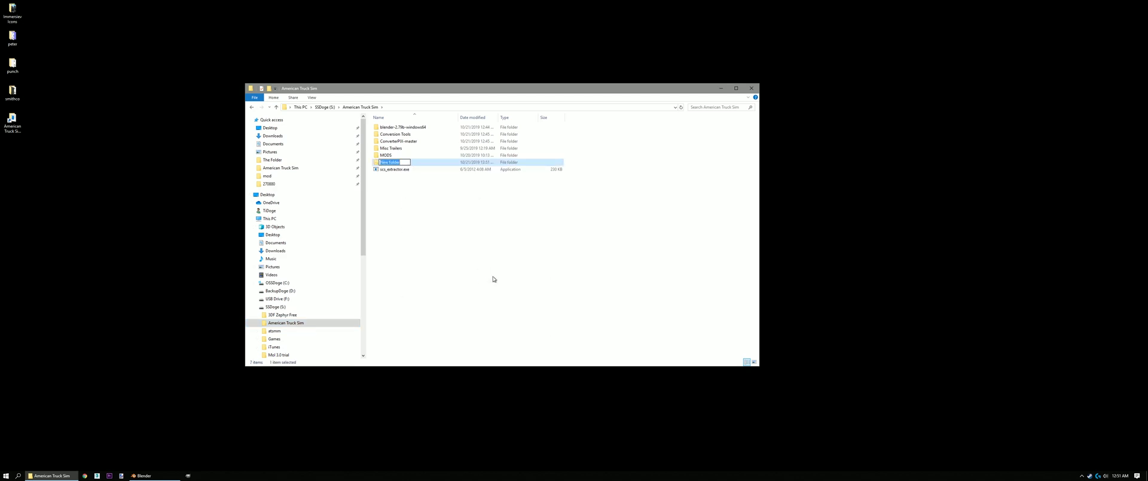
text(Base Files)
key(Return)
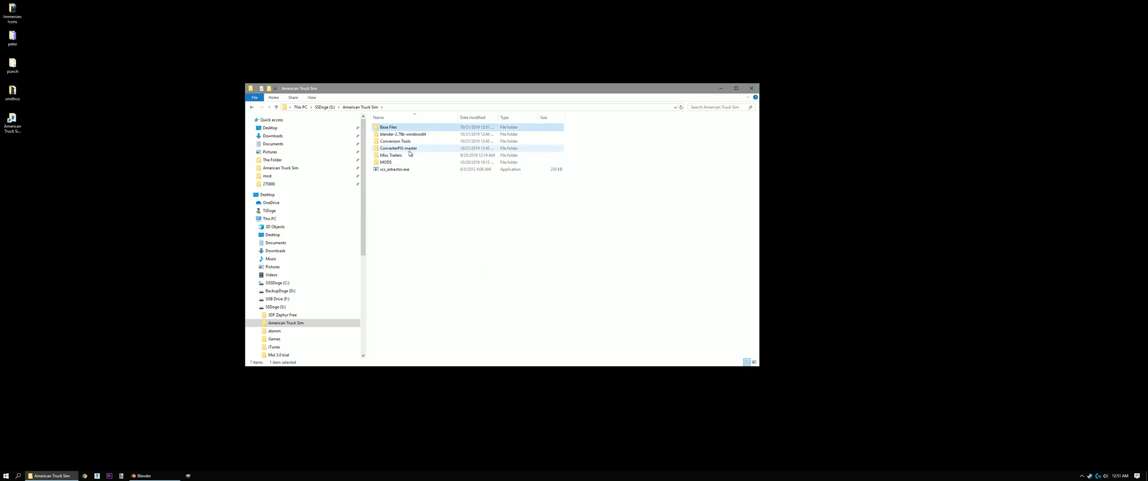
Inside Base Files, create a folder named 1.36 and open it
double_click(387, 128)
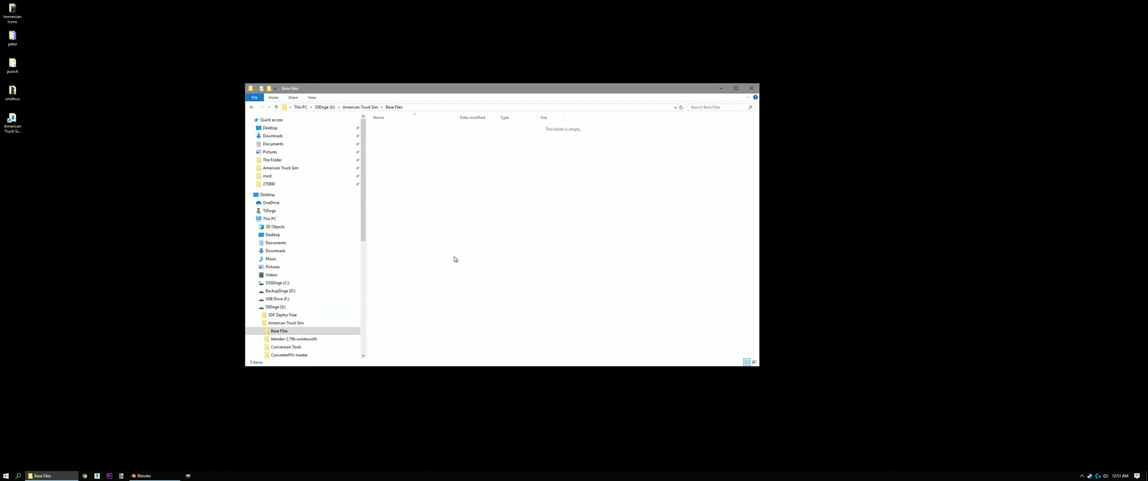
key(ctrl+shift+n)
text(1.36)
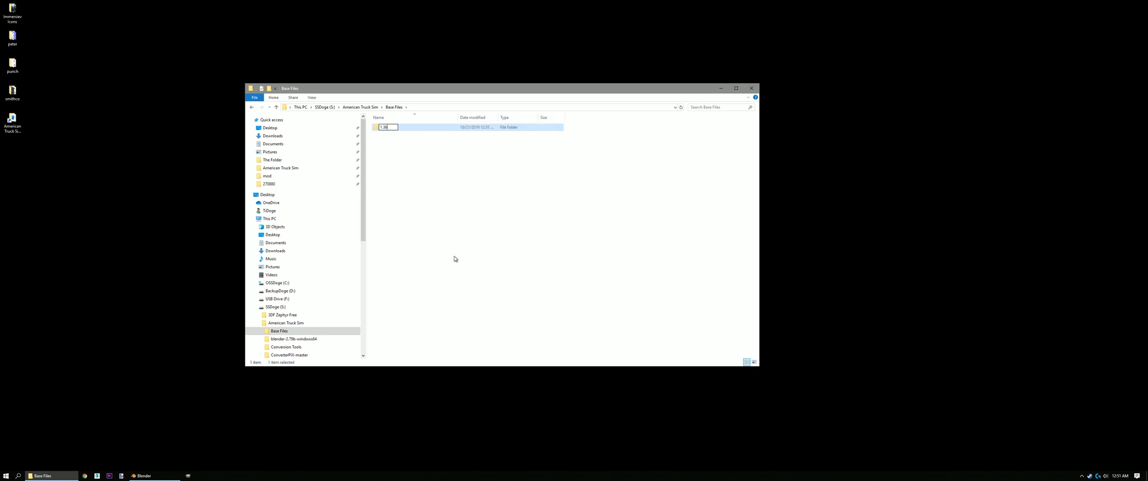
key(Return)
key(Return)
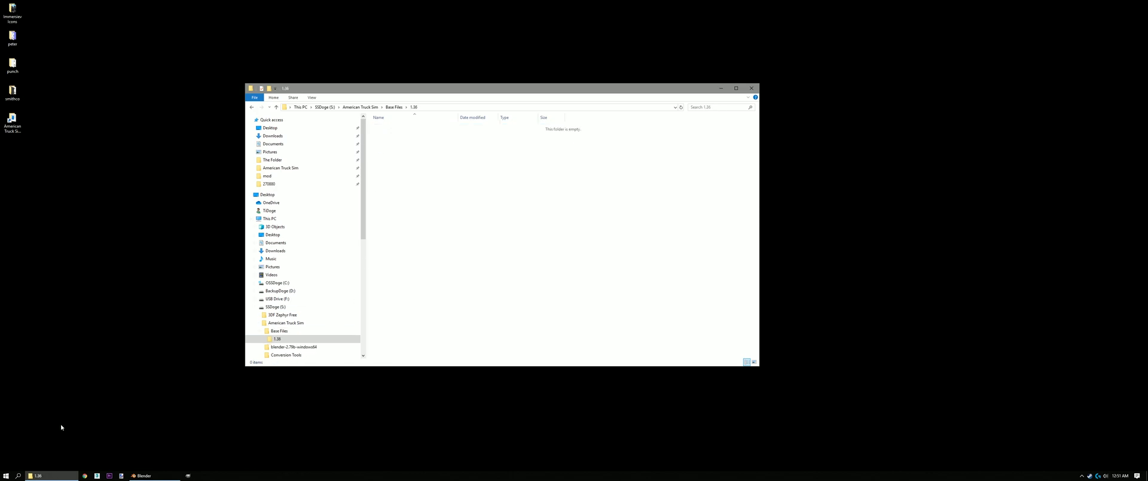
click(233, 417)
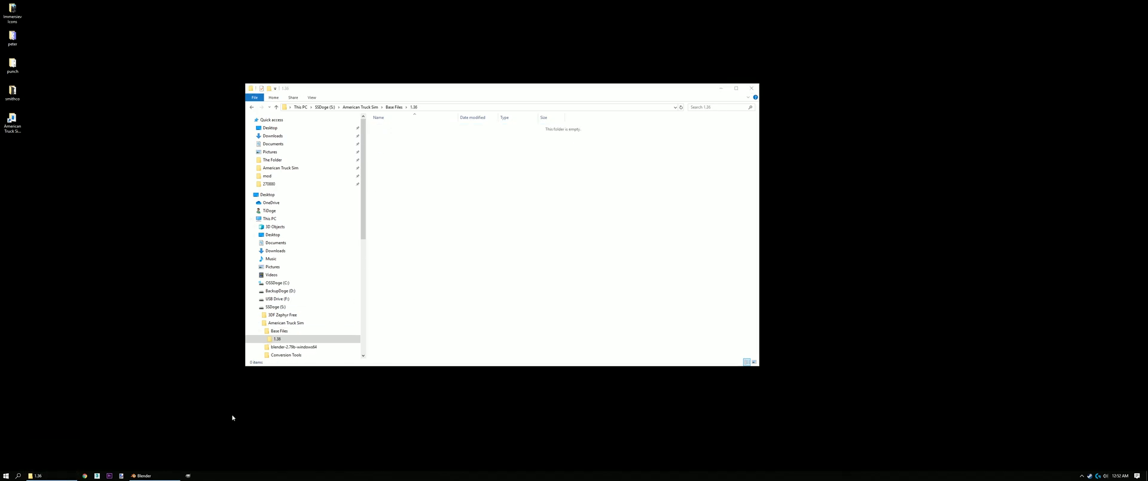
In a second File Explorer window beside the first, open Steam\steamapps\common\American Truck Simulator on the S: drive
key(super+e)
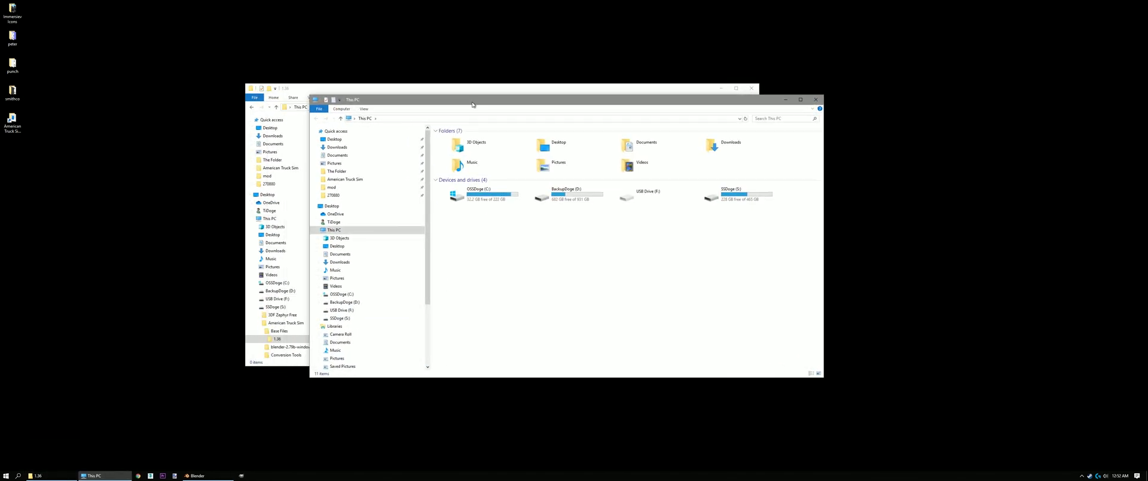
drag(472, 104, 587, 124)
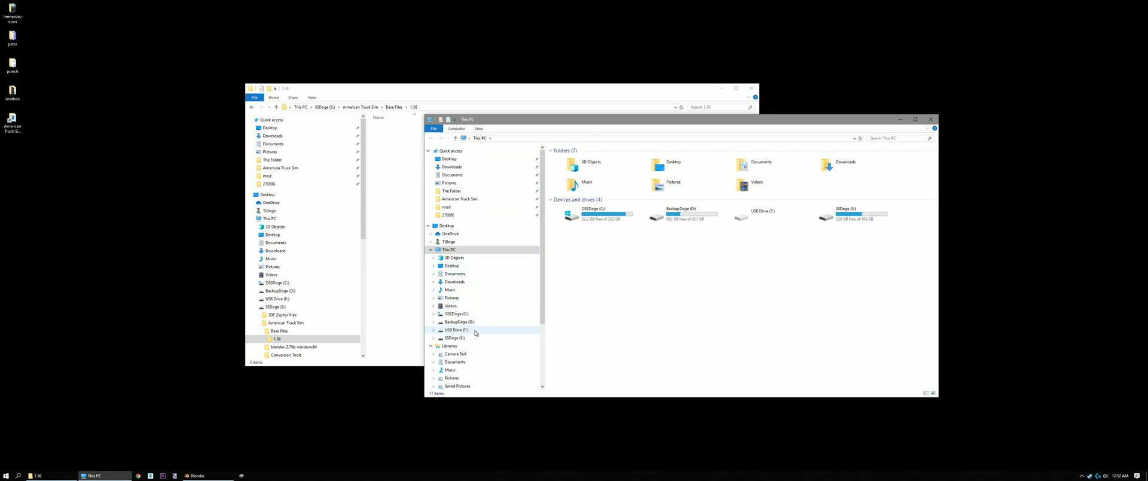
scroll(474, 334, down, 4)
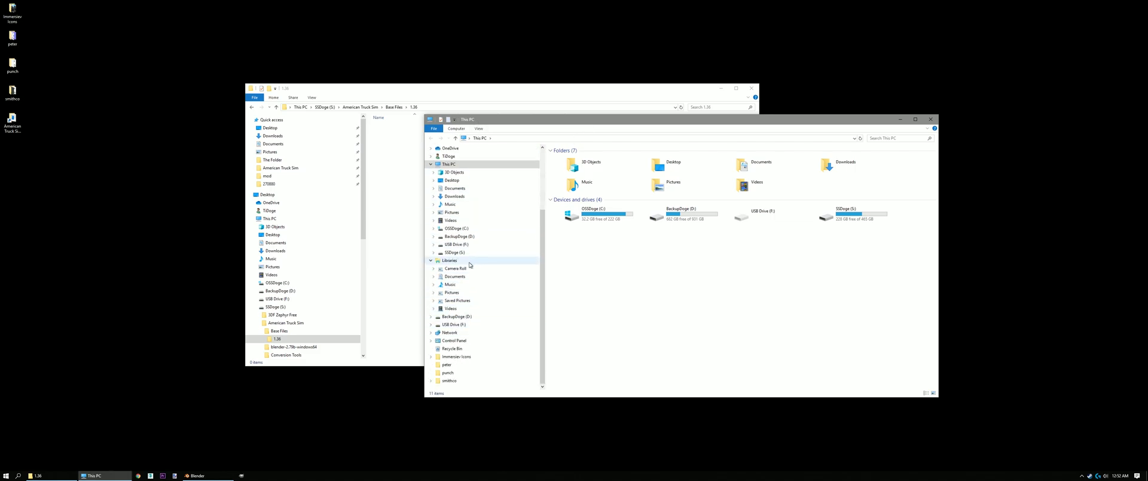
click(454, 252)
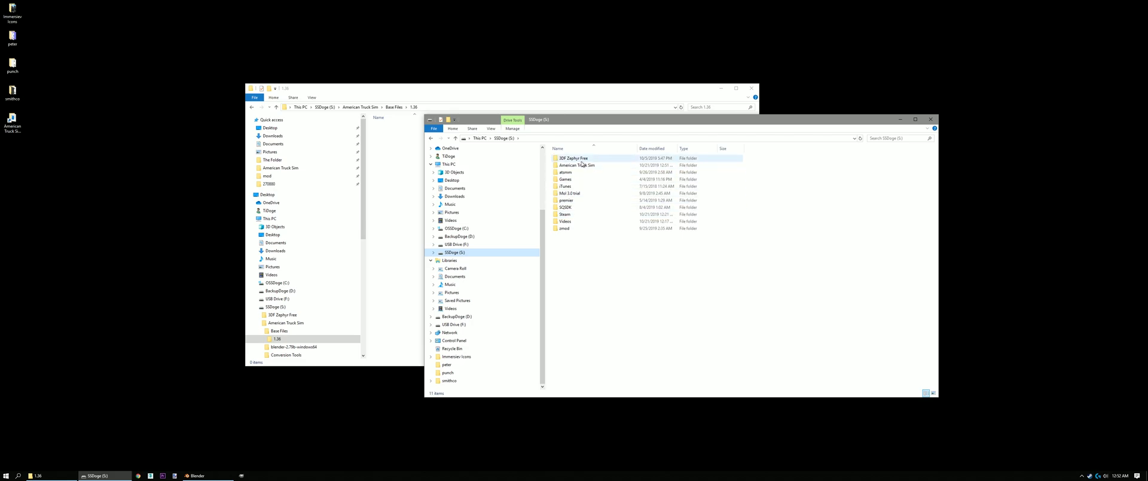
double_click(566, 215)
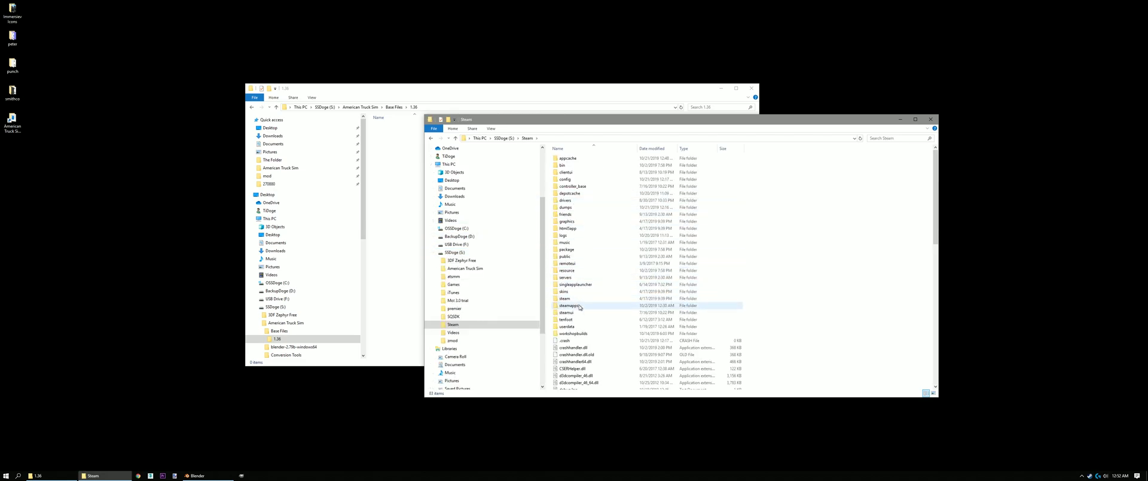
double_click(580, 307)
double_click(571, 159)
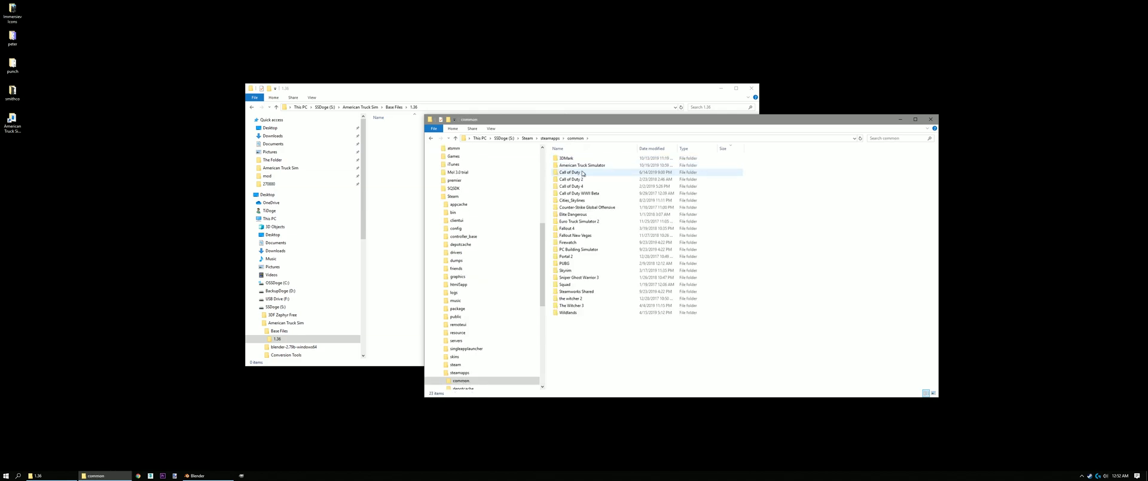
double_click(581, 165)
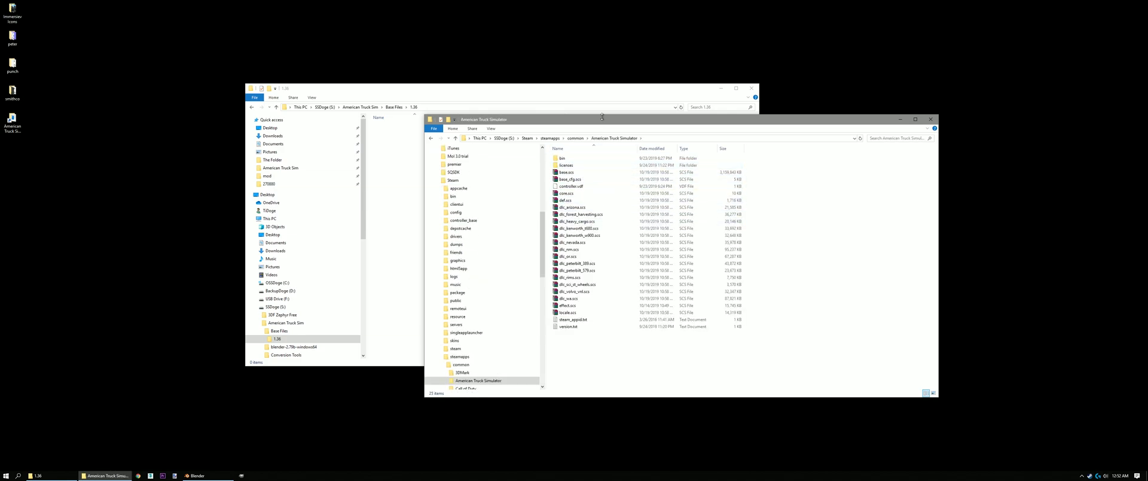
drag(603, 117, 684, 126)
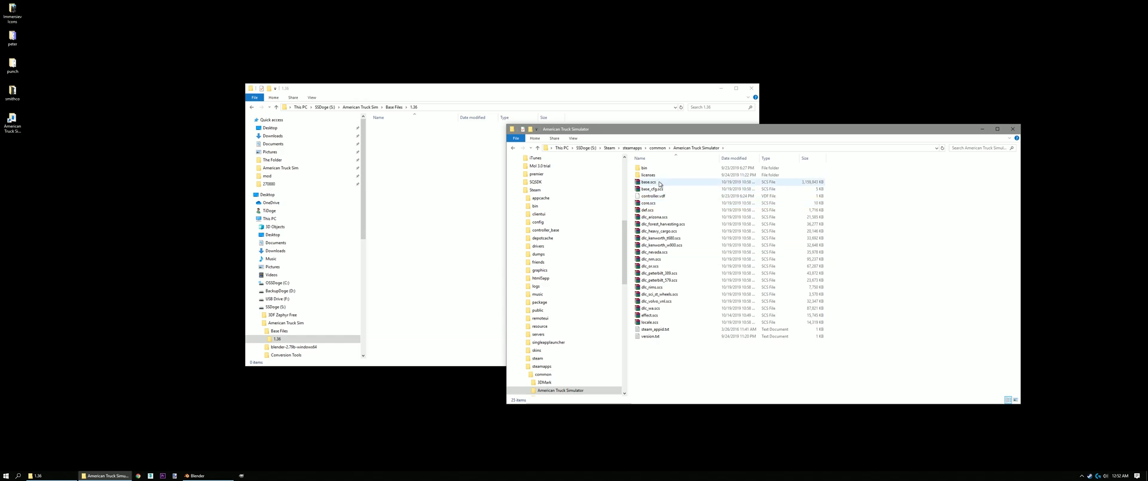
Copy base.scs and def.scs from the game's install folder into the 1.36 folder and minimize the source window
mouse_move(659, 183)
mouse_down()
mouse_move(661, 215)
mouse_move(659, 187)
mouse_up()
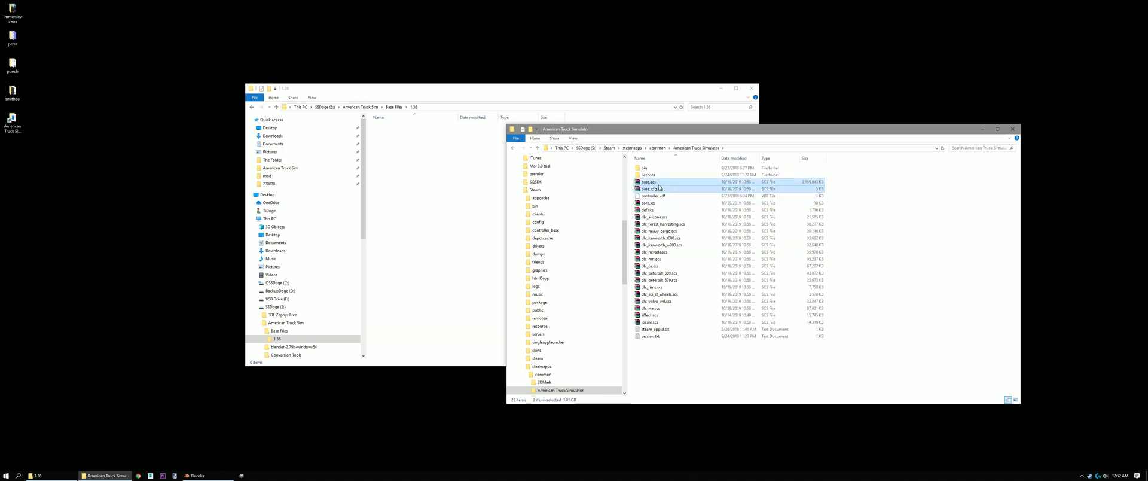
ctrl+click(648, 210)
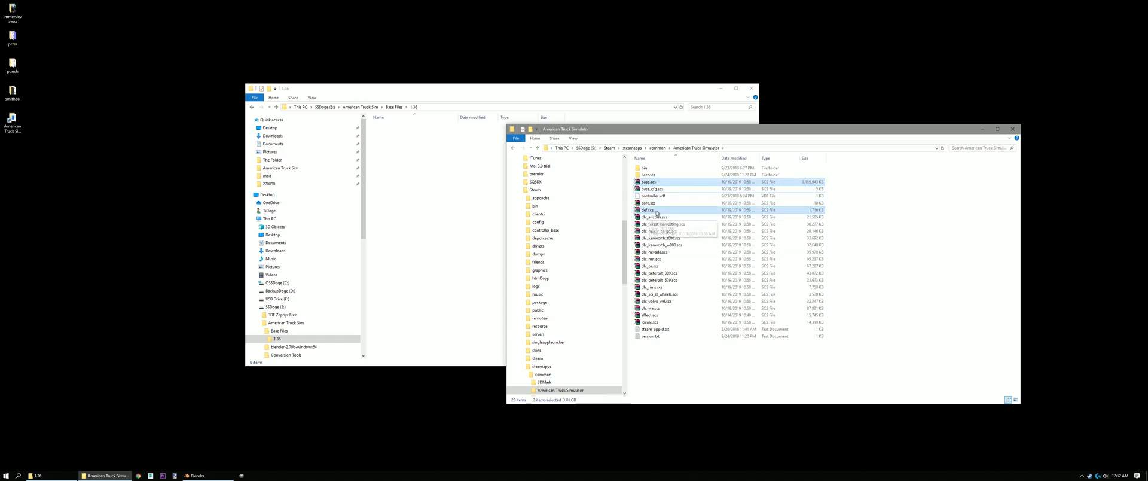
ctrl+click(662, 188)
drag(658, 211, 486, 246)
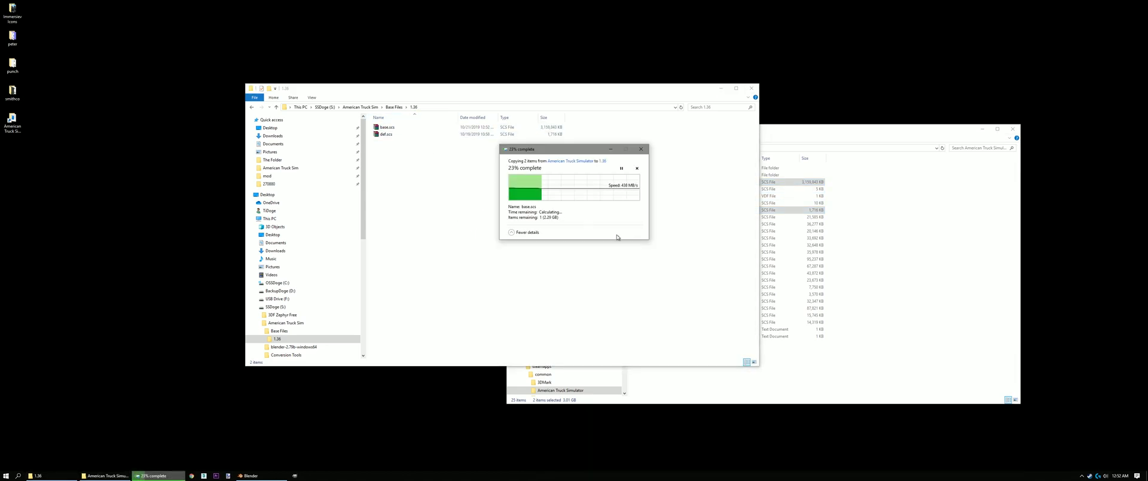
click(856, 303)
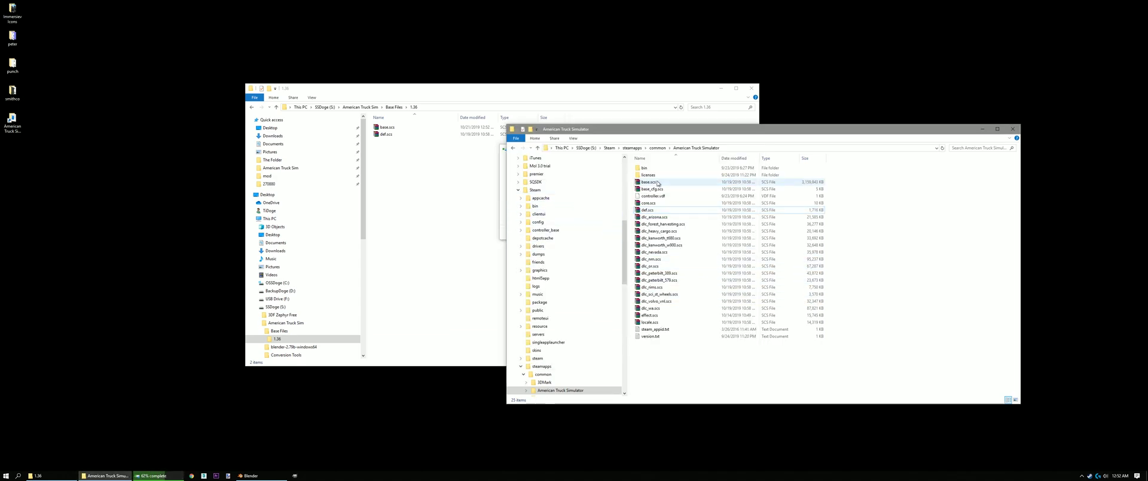
click(982, 129)
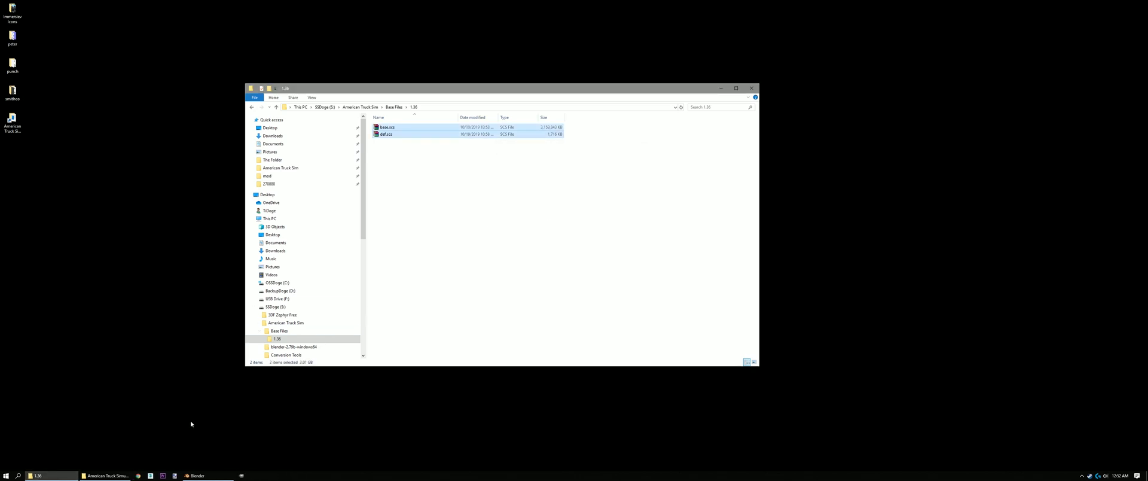
Restore the second window, go to the American Truck Sim folder and copy scs_extractor.exe into the 1.36 folder
click(104, 476)
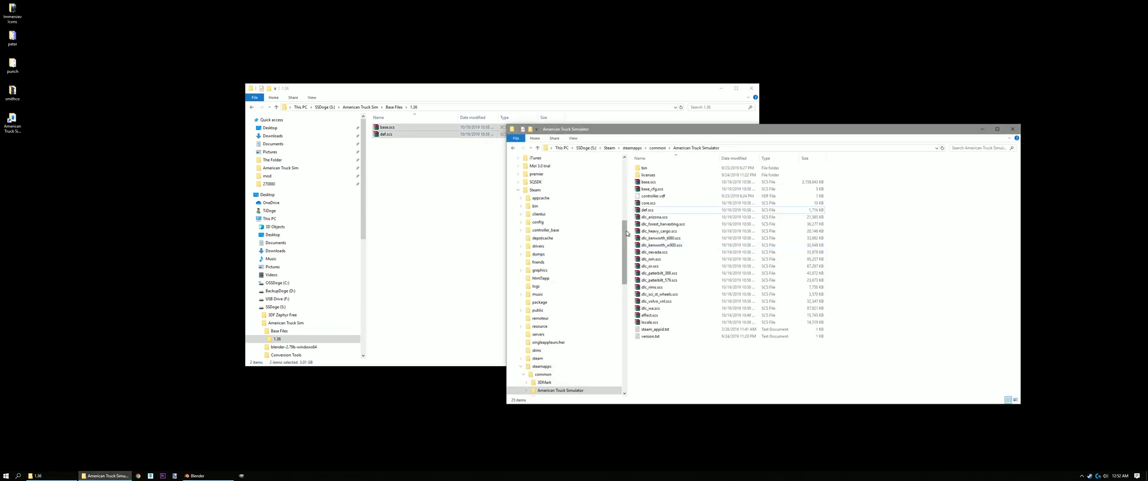
drag(627, 233, 626, 168)
click(541, 208)
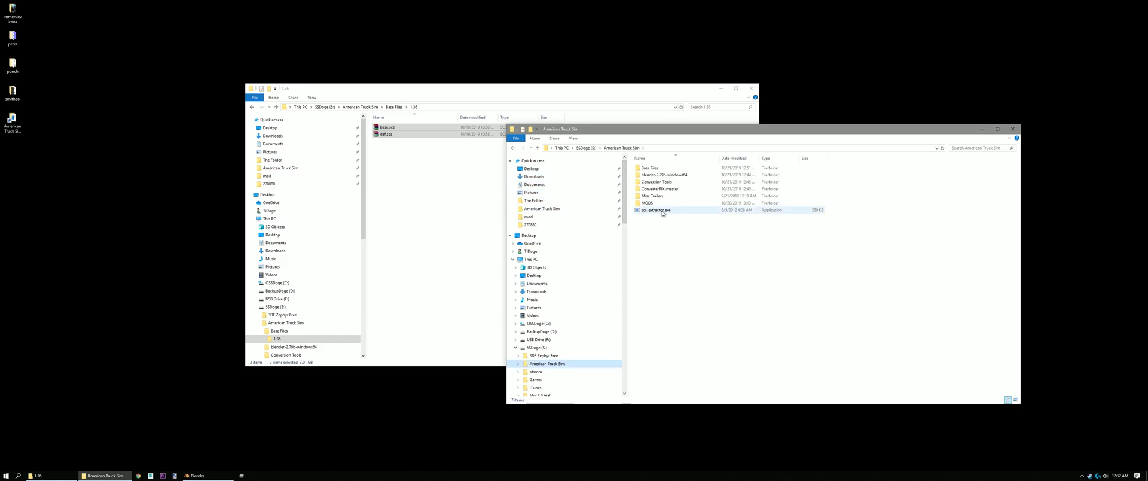
drag(662, 212, 482, 236)
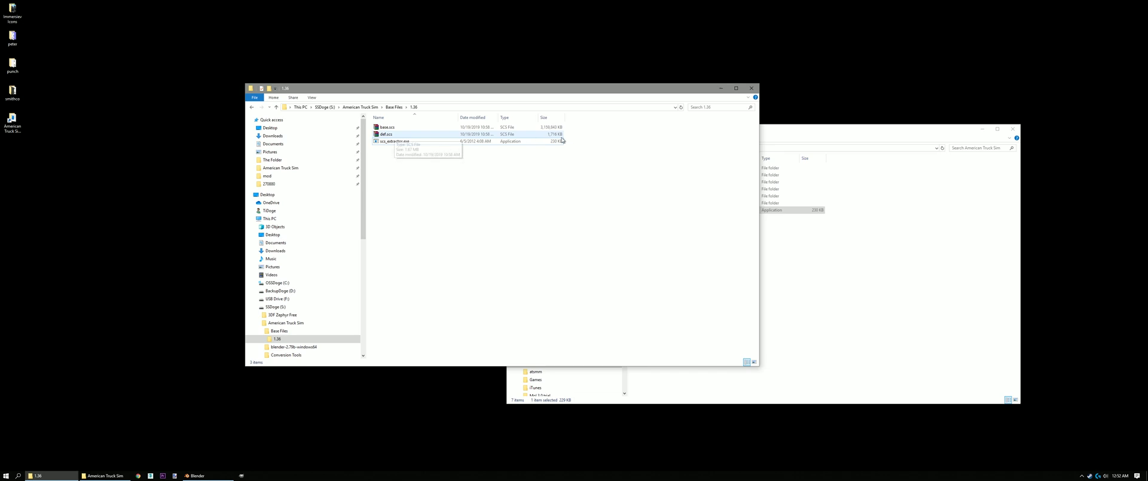
click(391, 134)
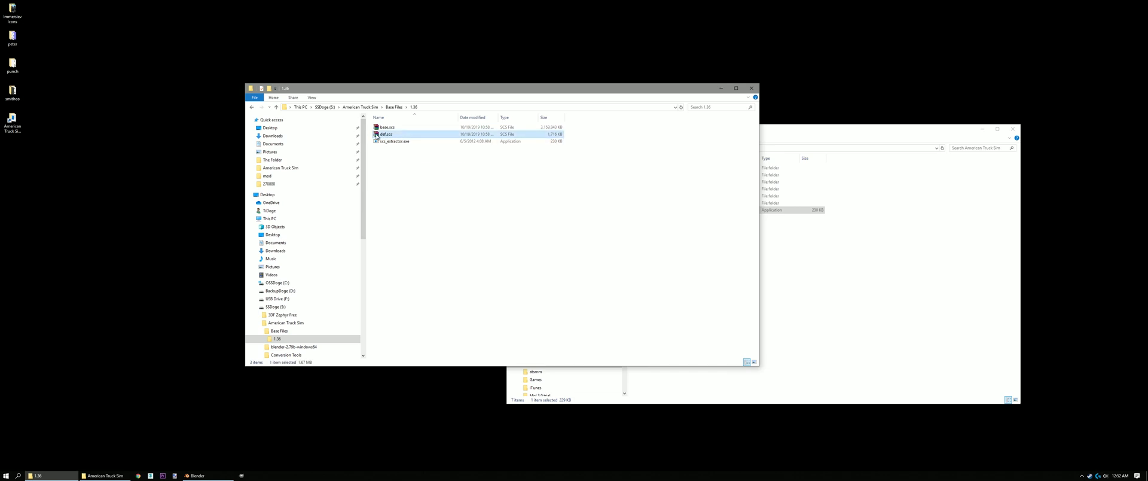
drag(382, 136, 387, 143)
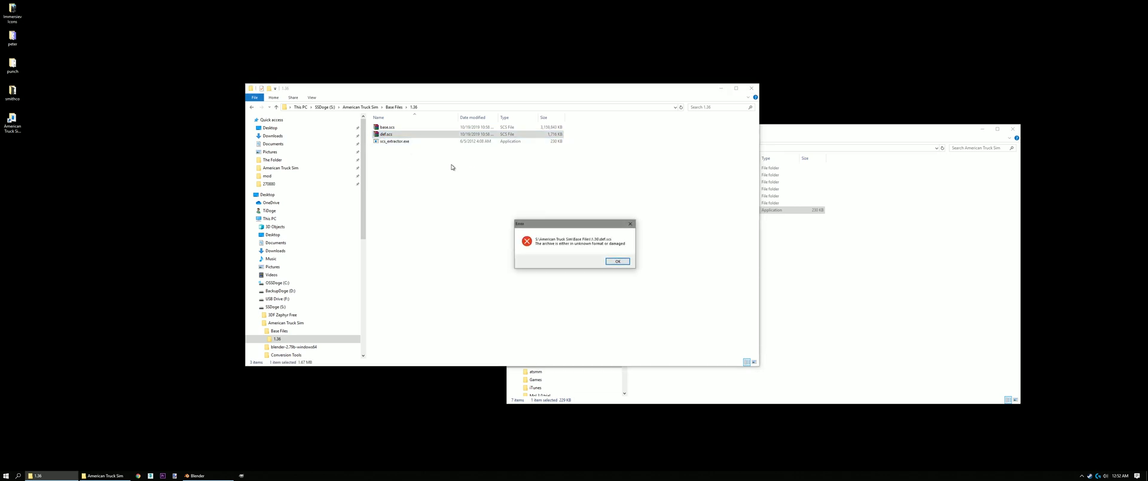
click(617, 262)
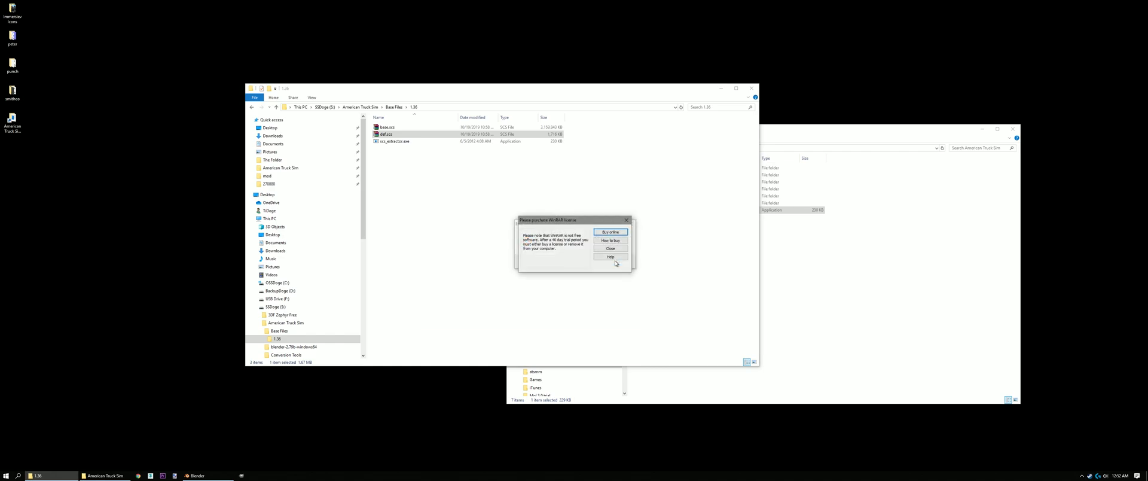
click(615, 260)
click(617, 261)
click(571, 233)
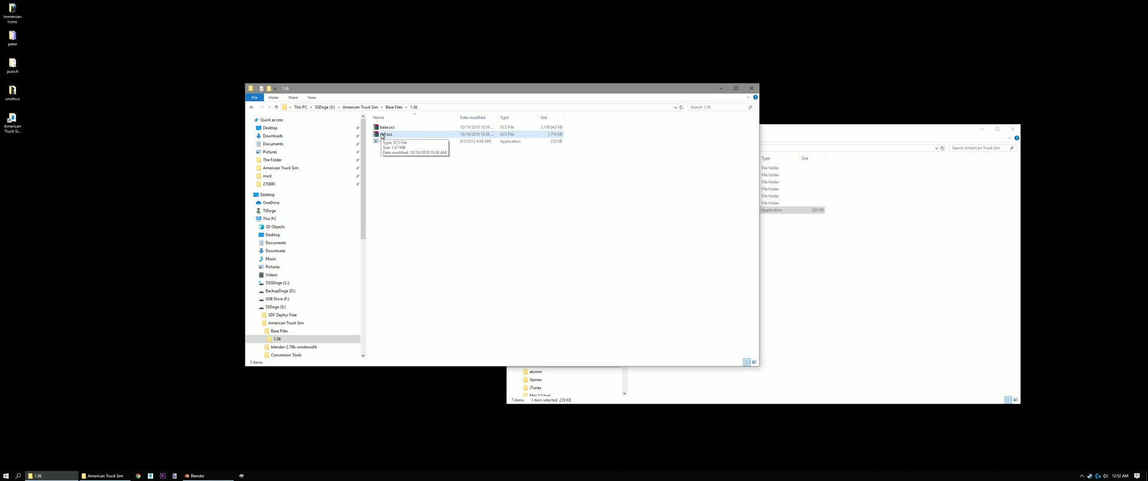
Extract def.scs with scs_extractor.exe, allowing the program to run, and open the extracted def folder
drag(380, 136, 391, 142)
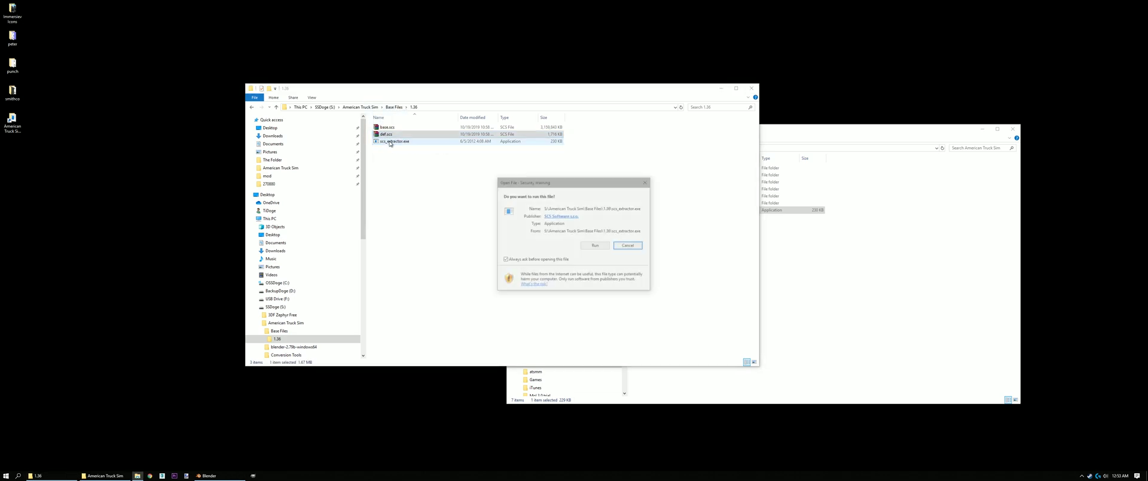
click(597, 246)
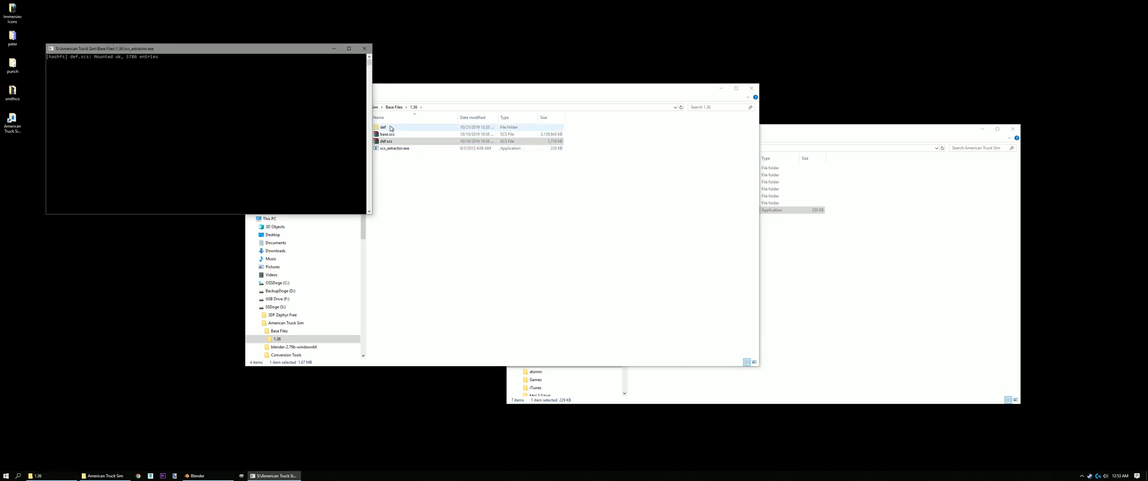
double_click(390, 128)
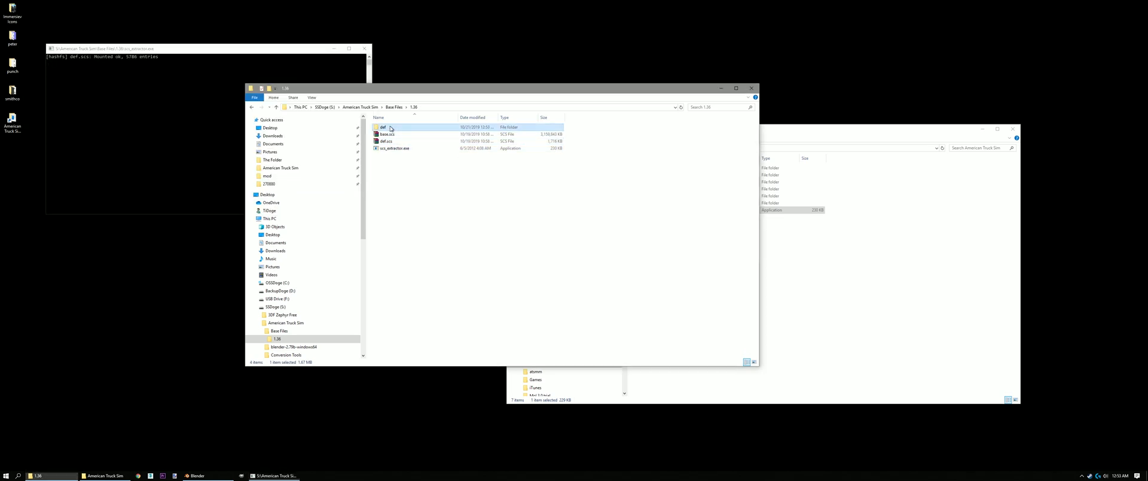
Look through the extracted def folder and its vehicle subfolder
scroll(445, 281, down, 6)
scroll(444, 281, up, 8)
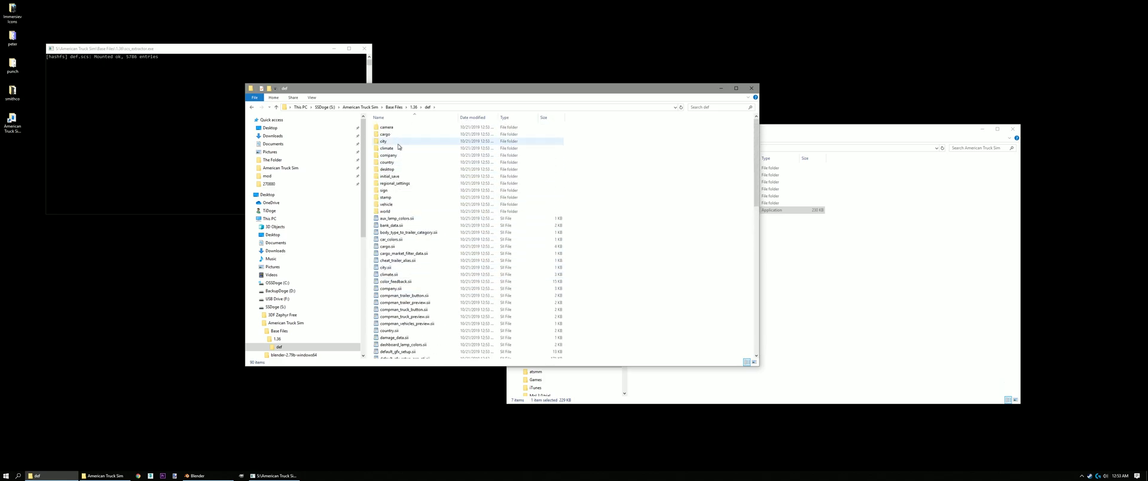
double_click(386, 203)
scroll(423, 257, down, 5)
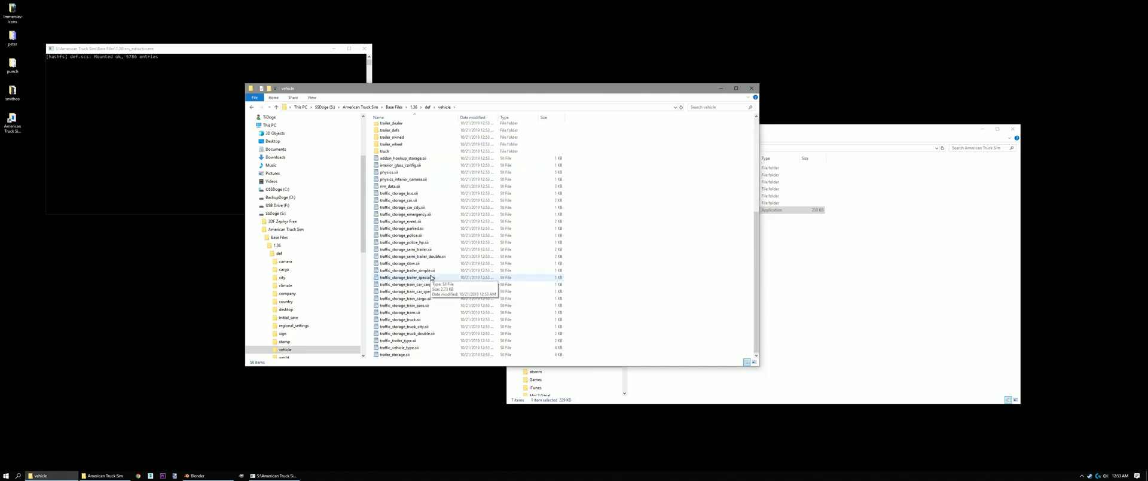
scroll(430, 278, up, 5)
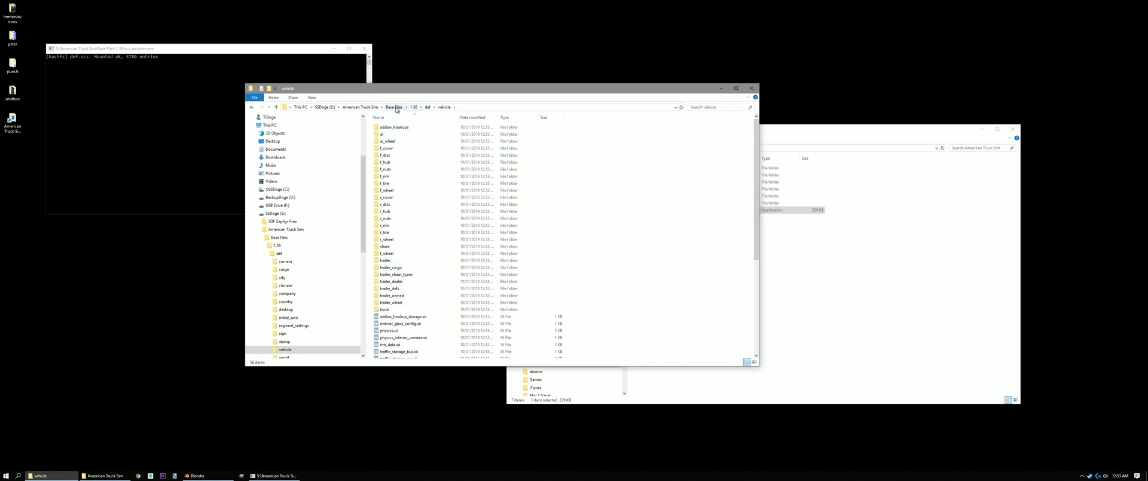
Return to the 1.36 folder and extract base.scs with scs_extractor.exe, allowing the program to run
click(412, 107)
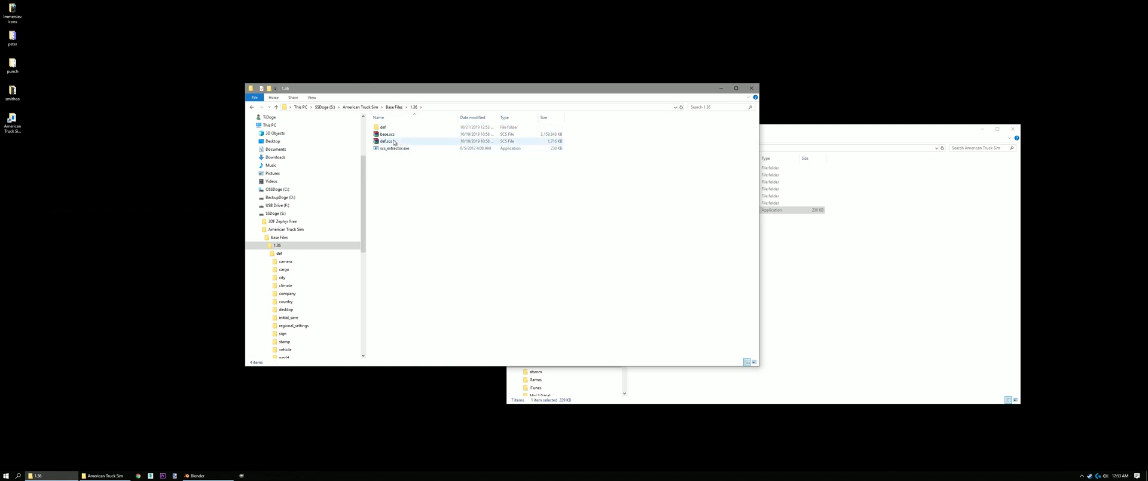
click(394, 135)
drag(378, 138, 384, 149)
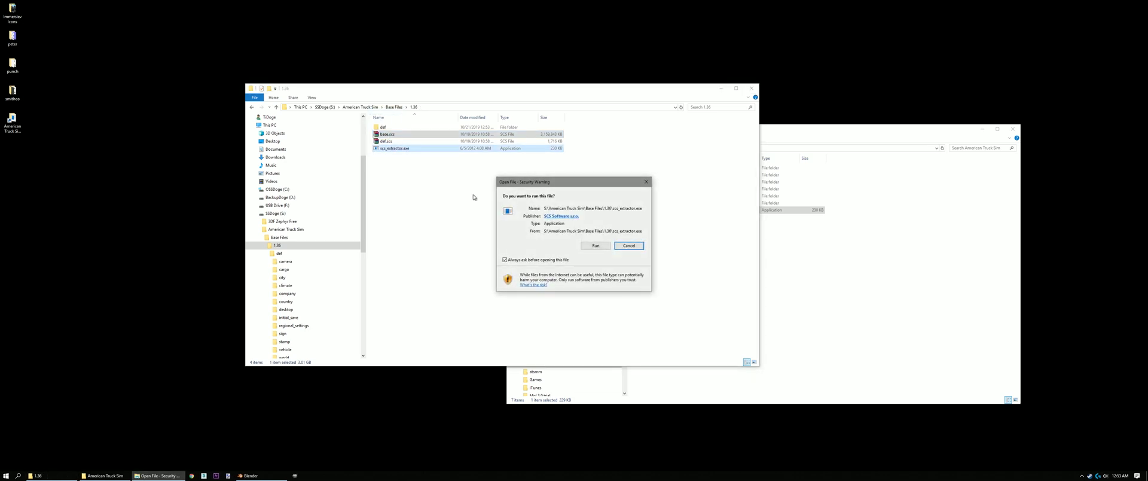
click(594, 246)
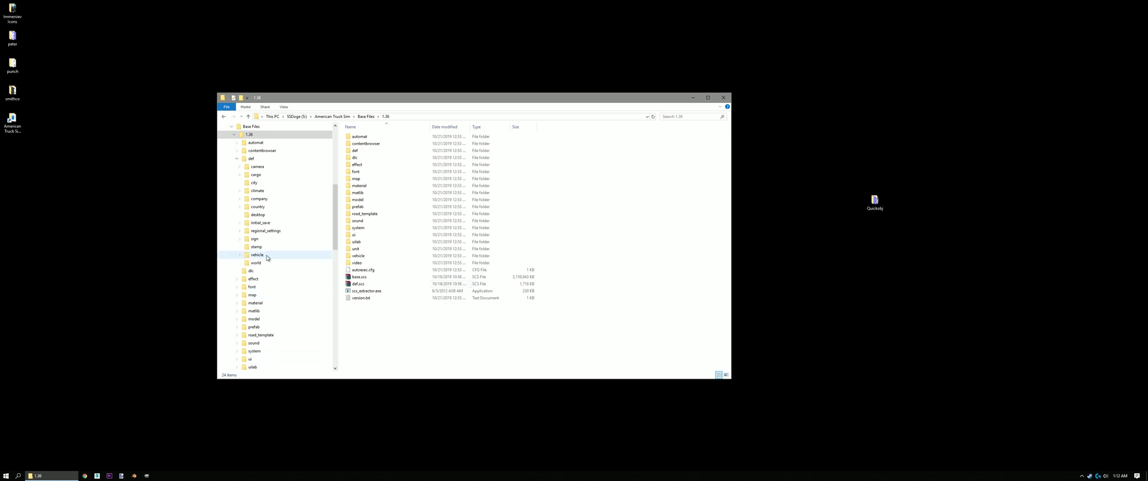
Open a second File Explorer window beside the first and go to the American Truck Sim folder
right_click(51, 477)
click(52, 440)
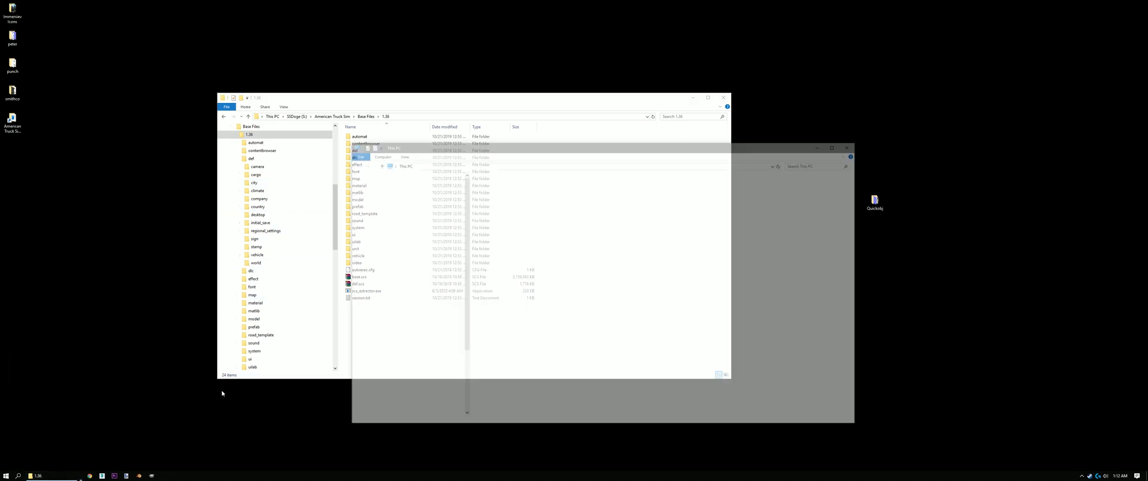
drag(579, 156, 756, 111)
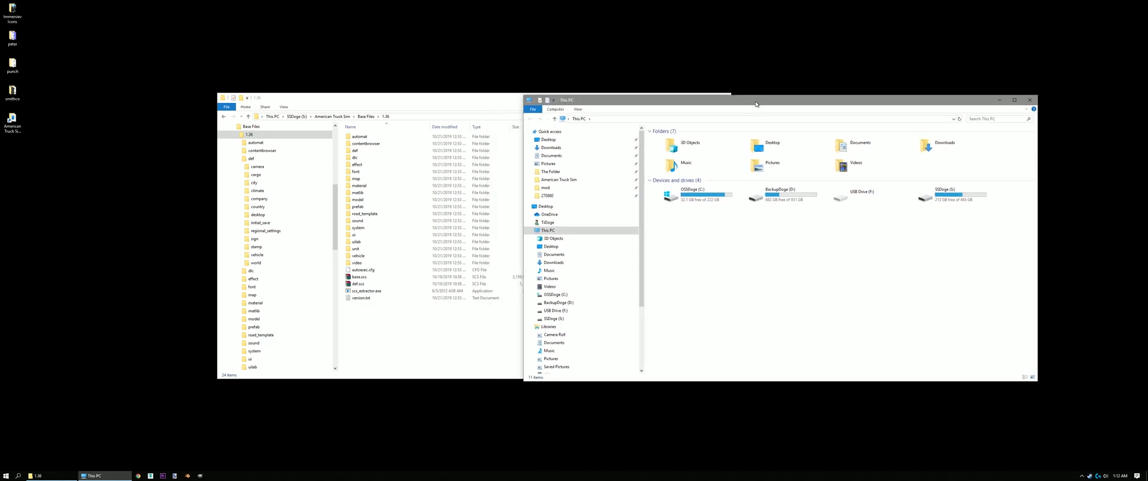
click(559, 179)
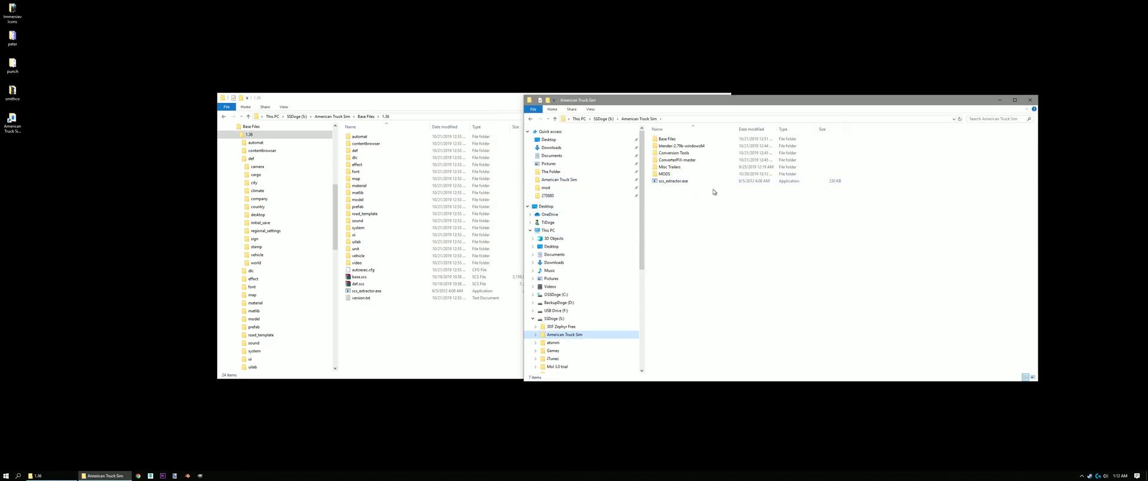
Create a Trailers folder in American Truck Sim, with a folder named files inside it, and open the files folder
right_click(688, 205)
mouse_move(736, 290)
click(775, 292)
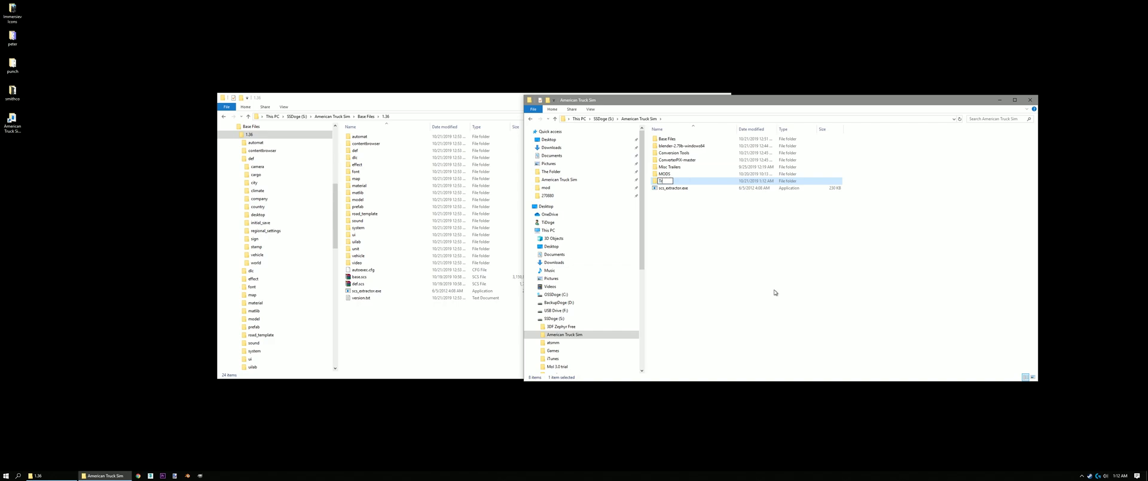
double_click(666, 181)
right_click(670, 195)
mouse_move(727, 276)
click(763, 277)
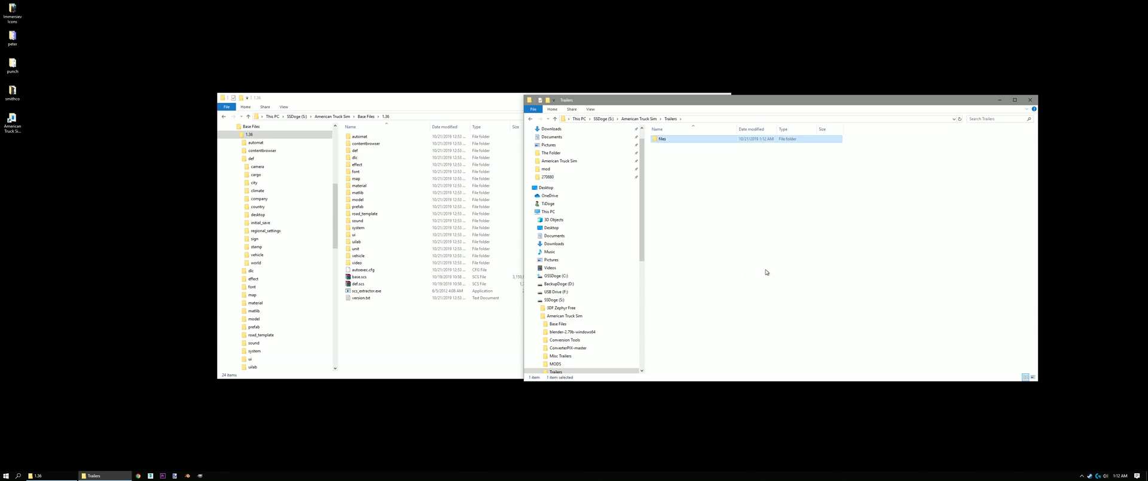
double_click(662, 140)
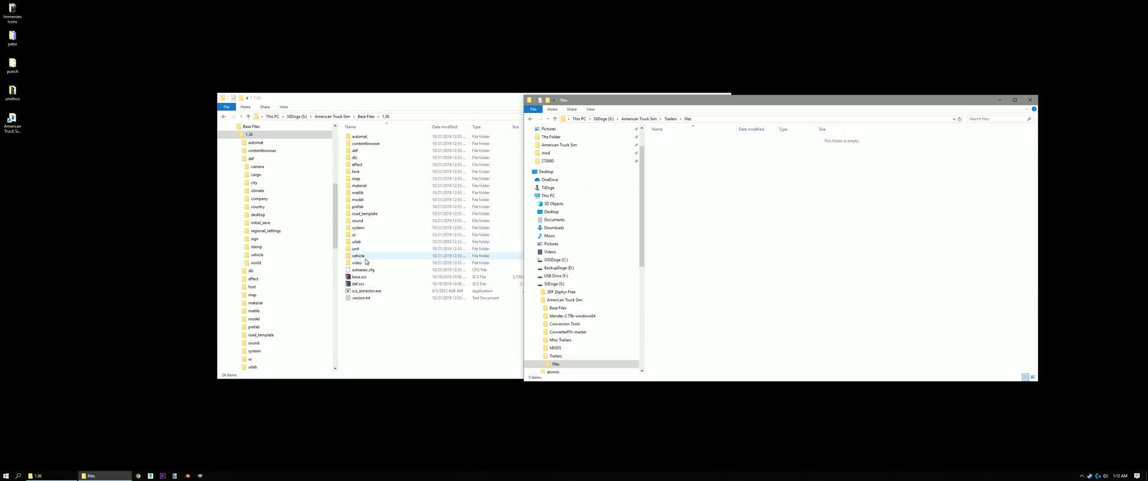
Copy the automat and vehicle folders from 1.36 into Trailers\files, moving the source window aside
click(383, 256)
drag(419, 98, 234, 98)
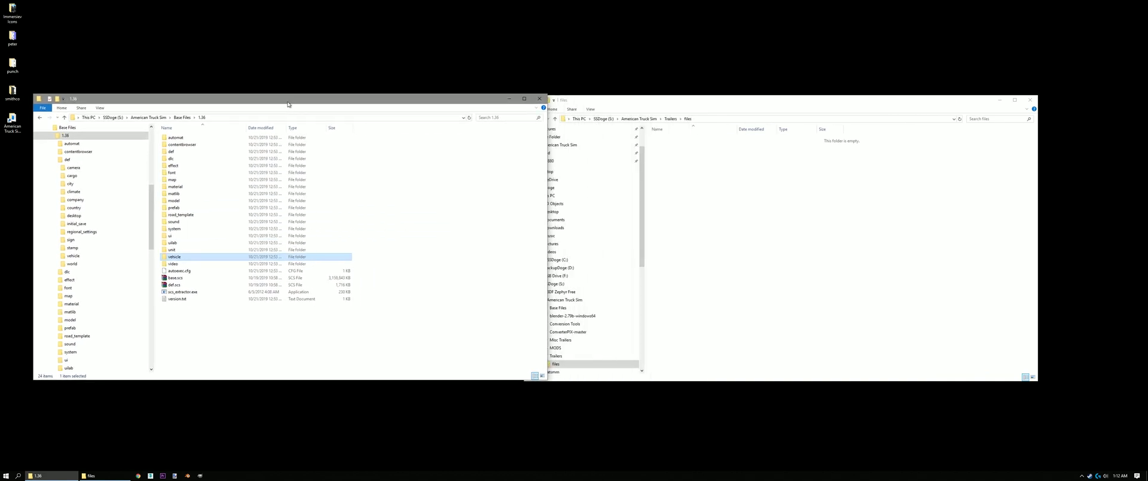
ctrl+click(178, 138)
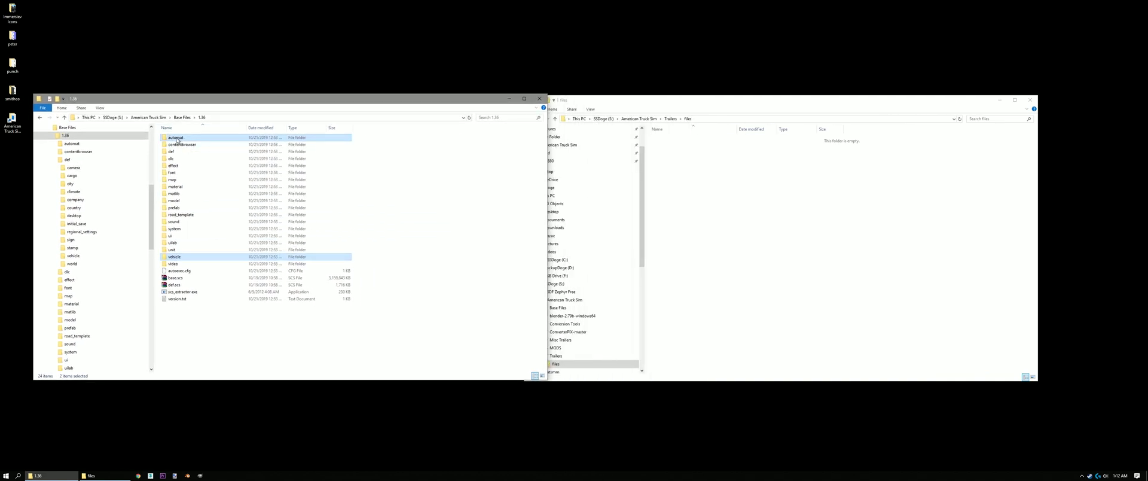
drag(177, 140, 739, 204)
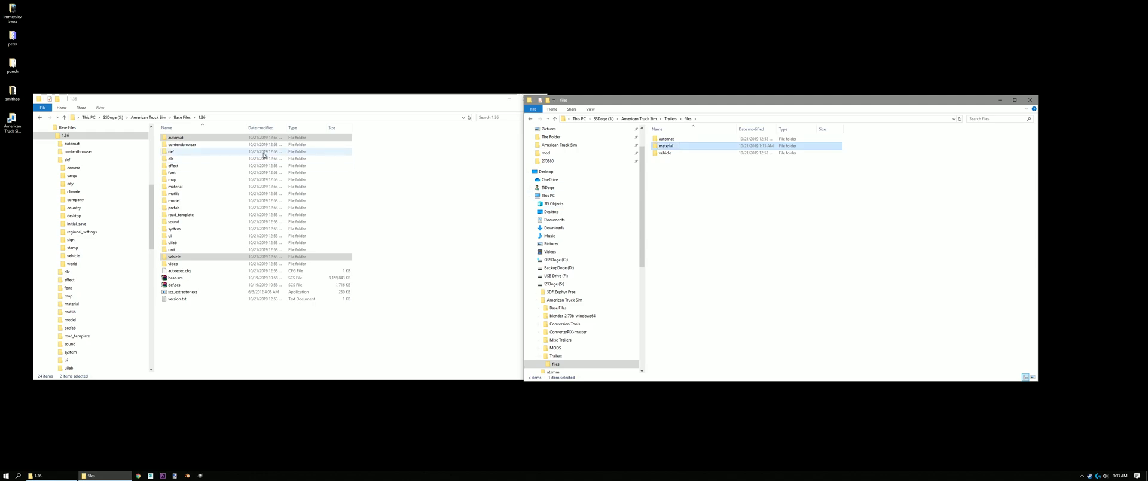
Copy the environment folder from 1.36\material into the material folder of Trailers\files
click(176, 186)
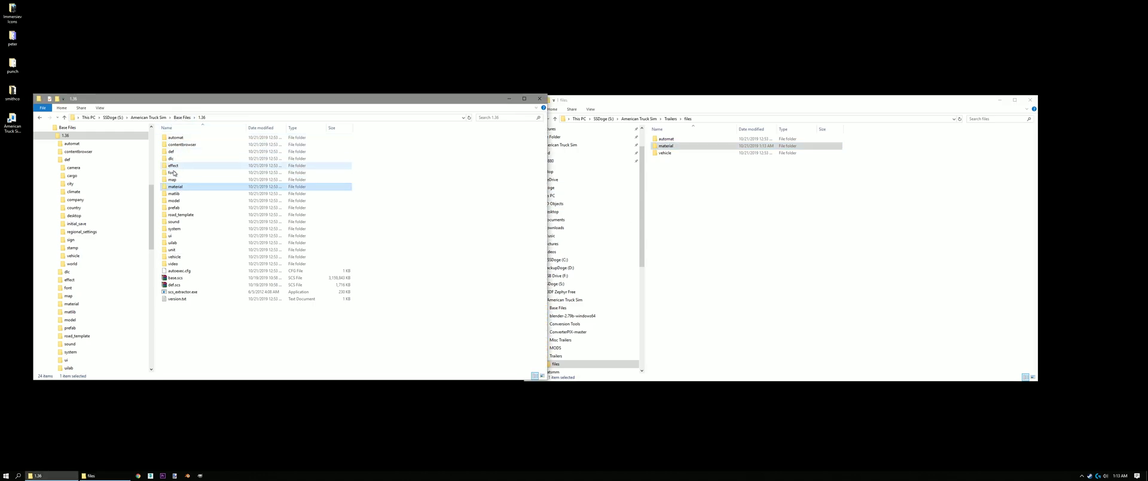
double_click(174, 190)
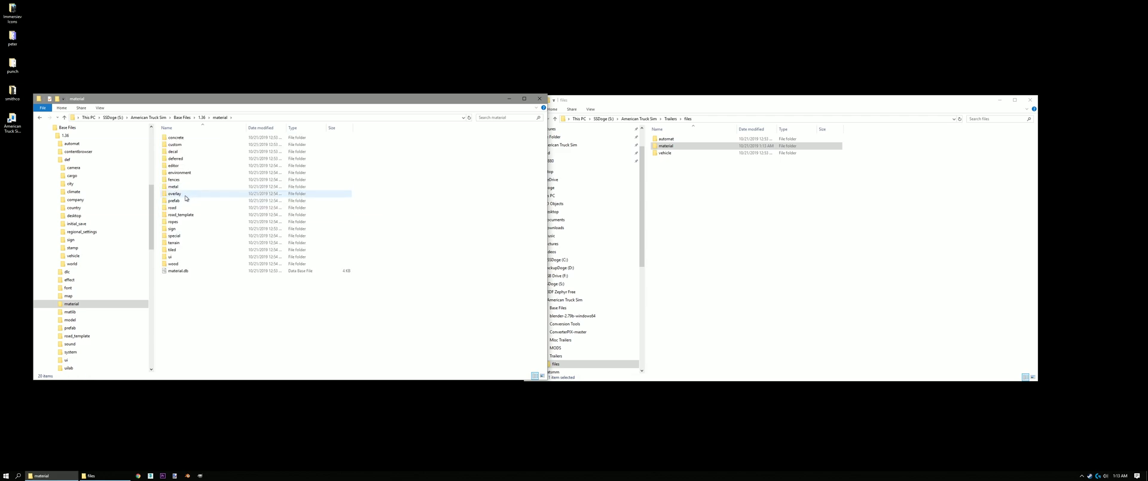
click(188, 174)
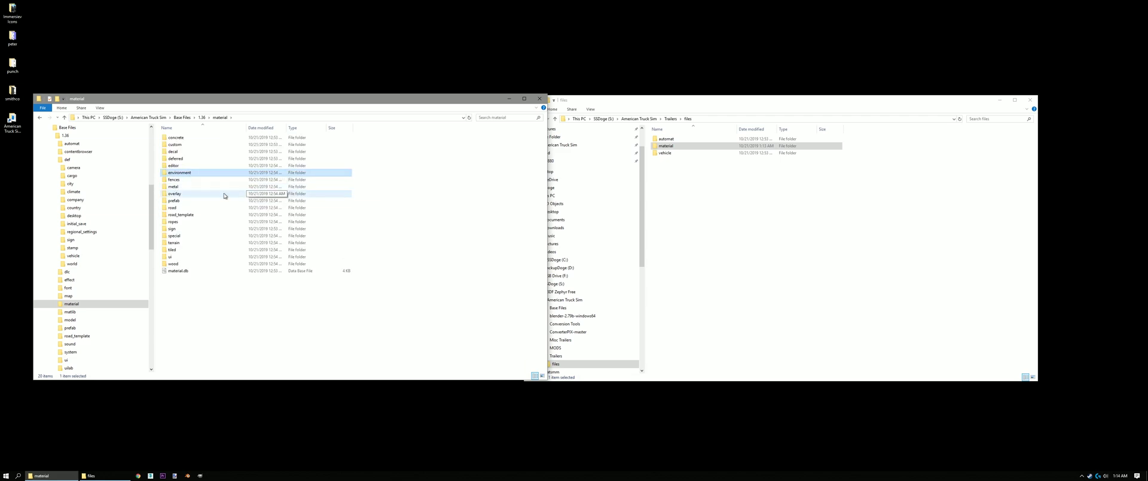
double_click(667, 146)
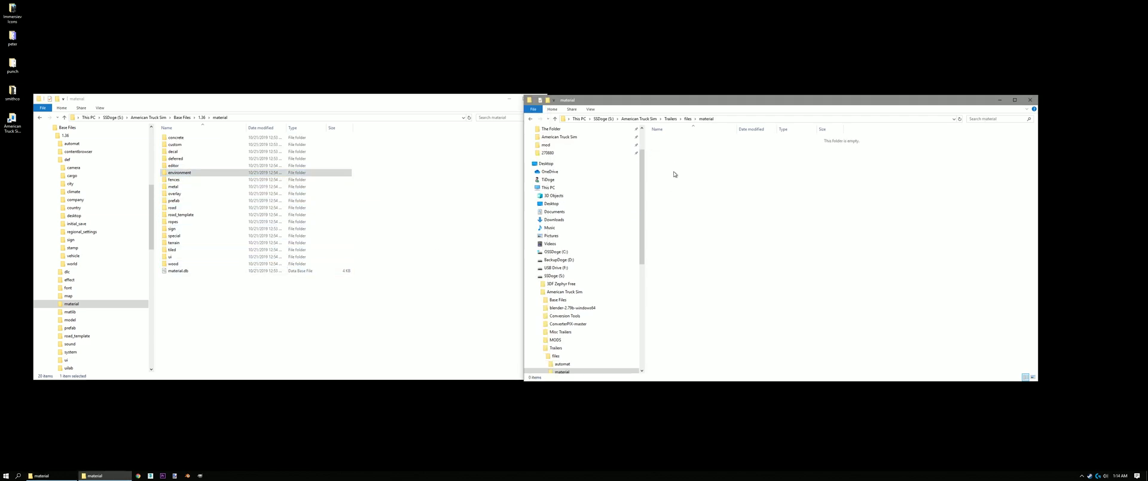
key(ctrl+v)
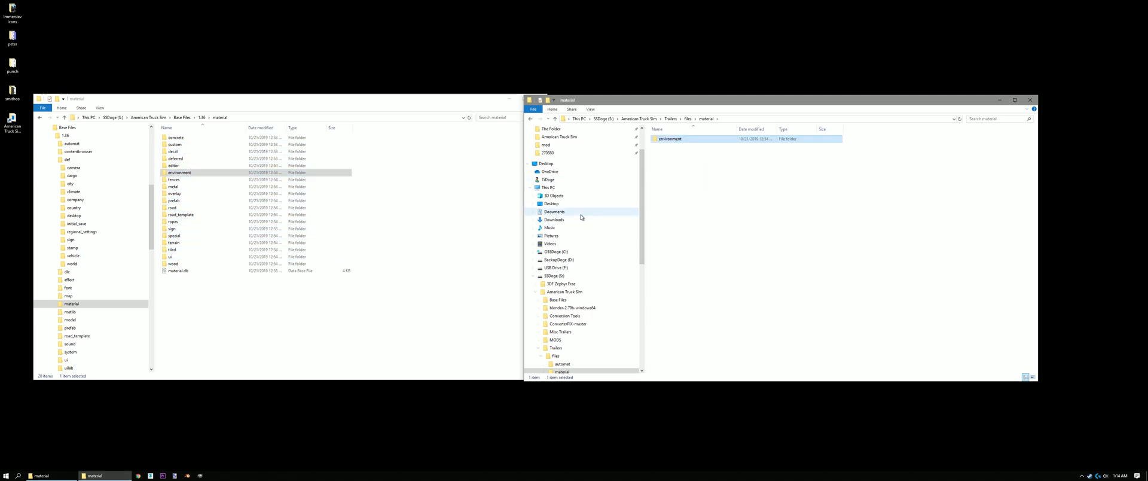
Convert the files folder in Trailers with converter_pix.exe from ConverterPIX-master\bin\win_x86, allowing the program to run
click(688, 118)
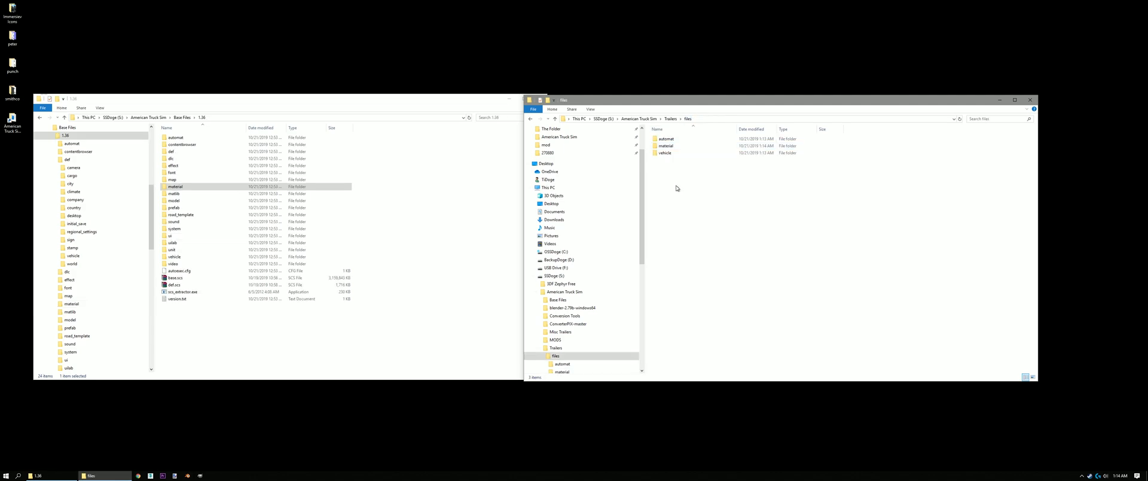
click(670, 119)
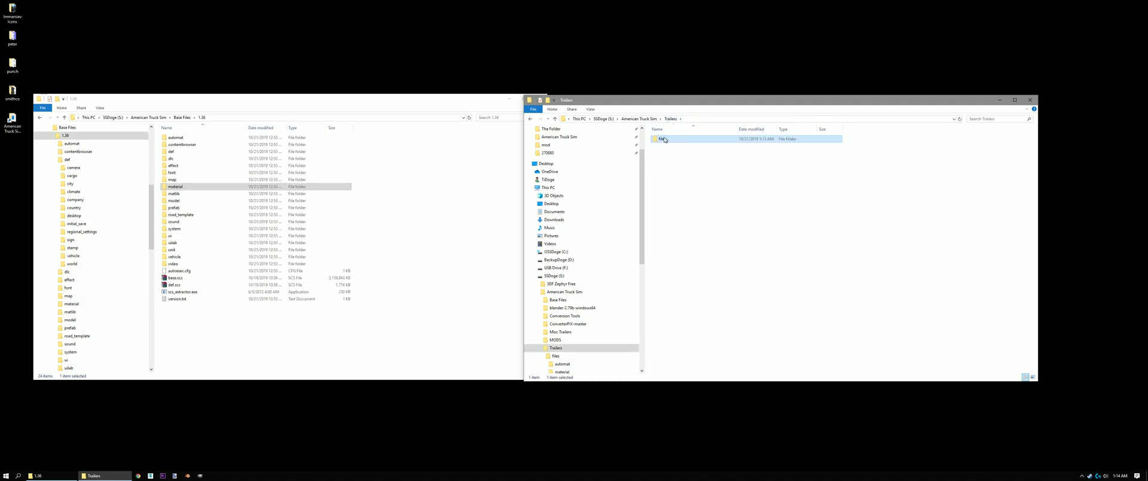
scroll(58, 199, up, 2)
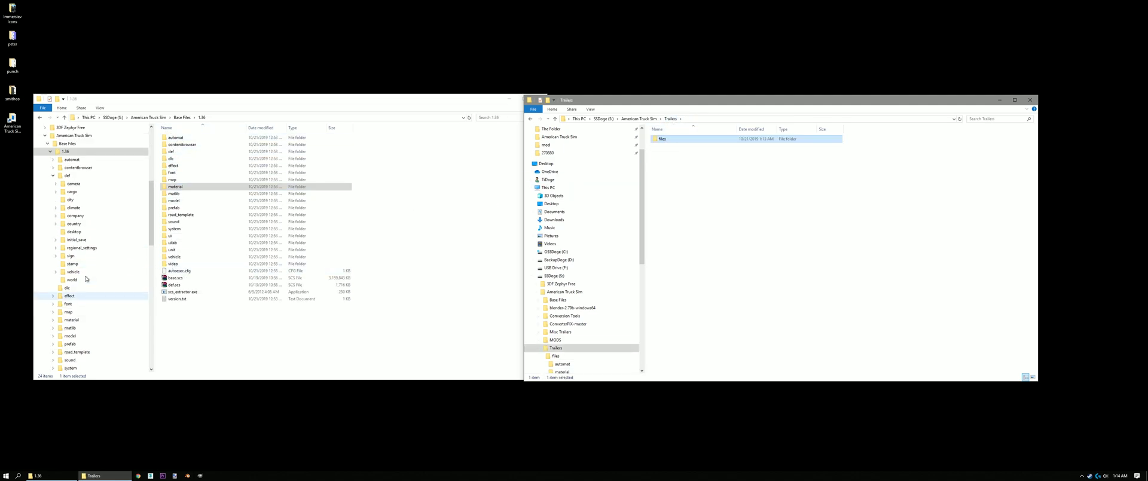
click(51, 183)
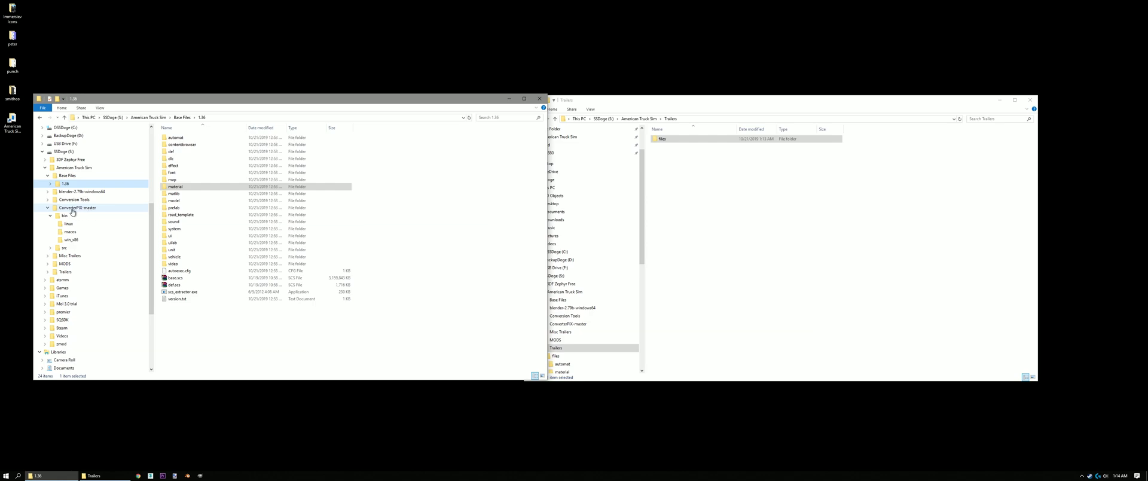
click(72, 209)
double_click(175, 137)
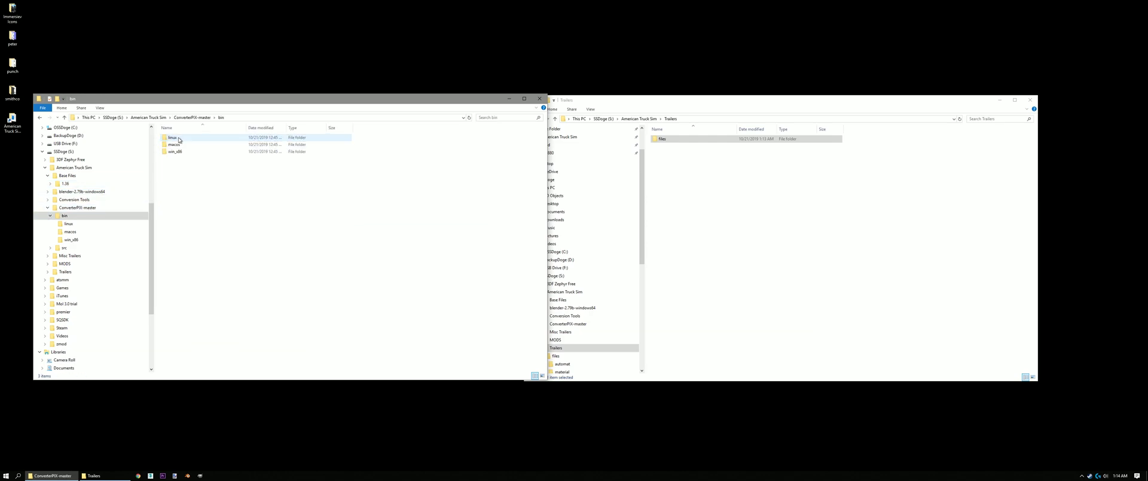
double_click(176, 152)
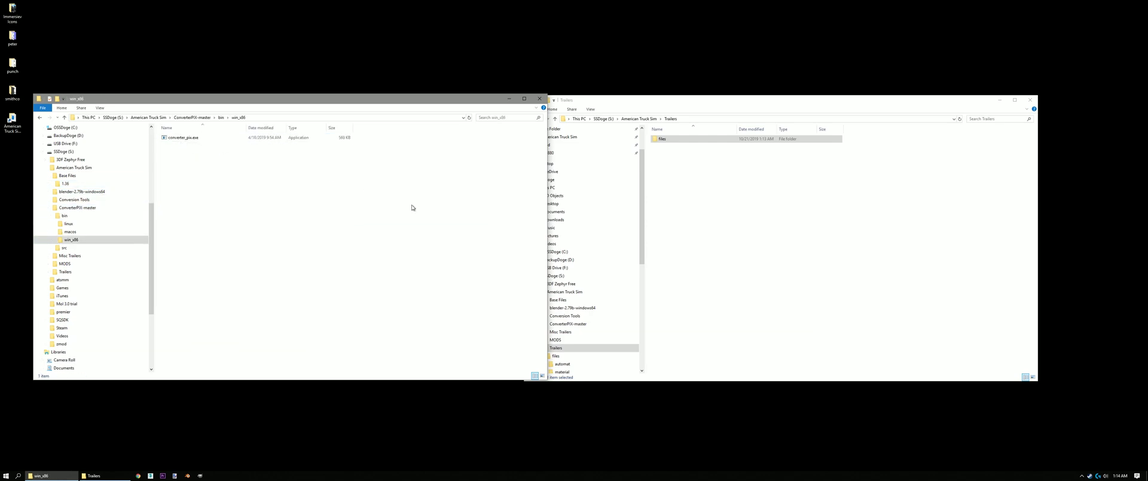
drag(664, 139, 183, 141)
click(594, 245)
Rename the converted output folder in Trailers as base and open it
click(668, 146)
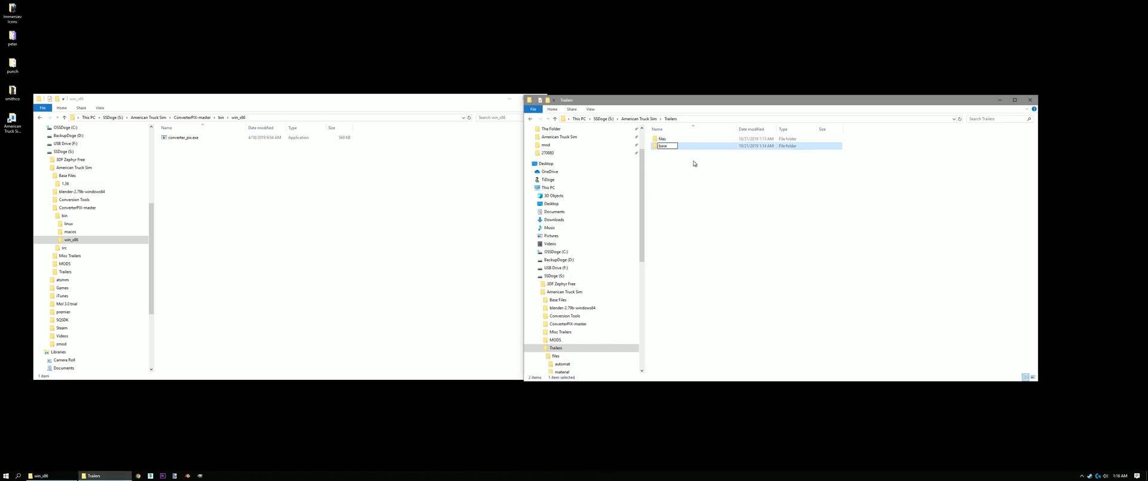
key(Return)
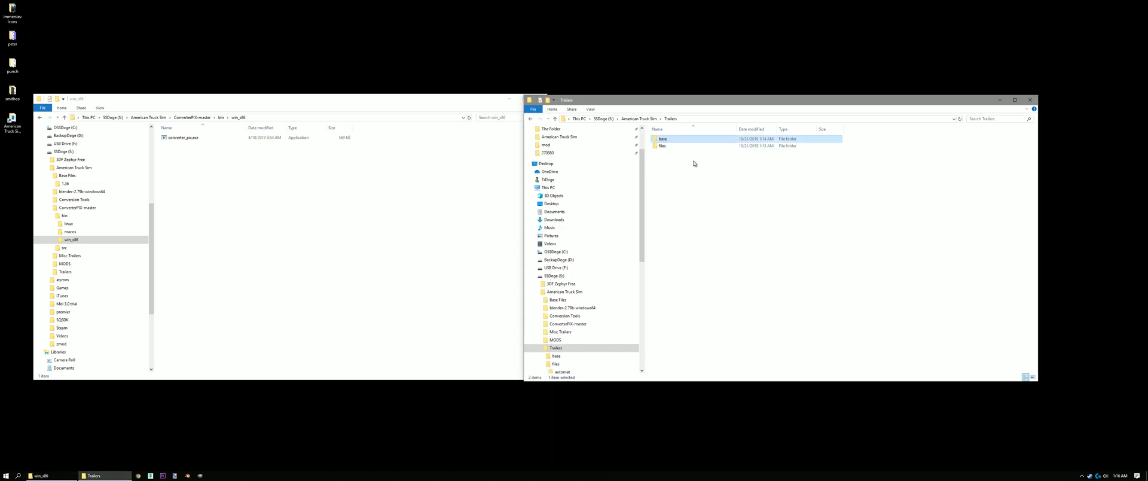
double_click(663, 139)
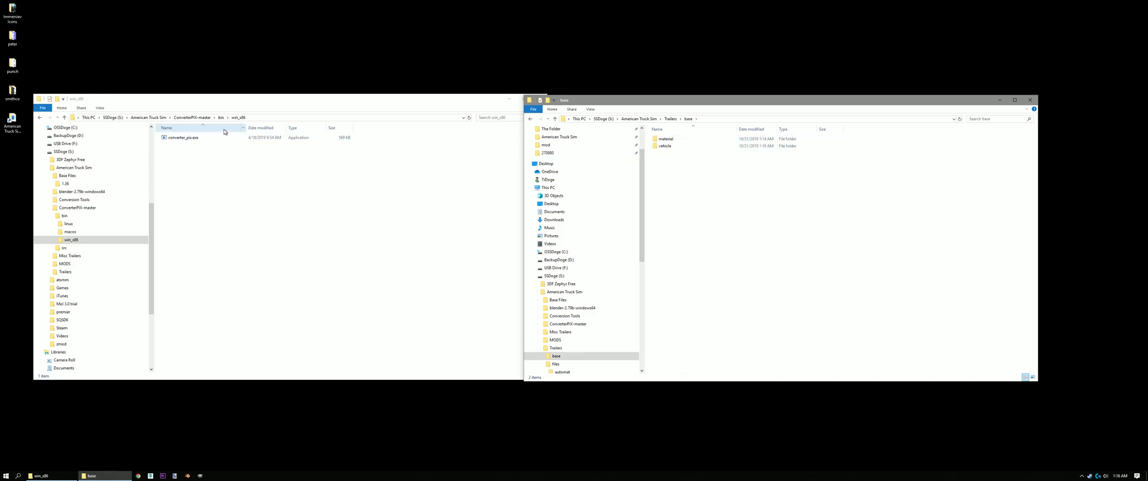
Copy the unit folder from Base Files\1.36 into Trailers\base
click(157, 118)
double_click(178, 138)
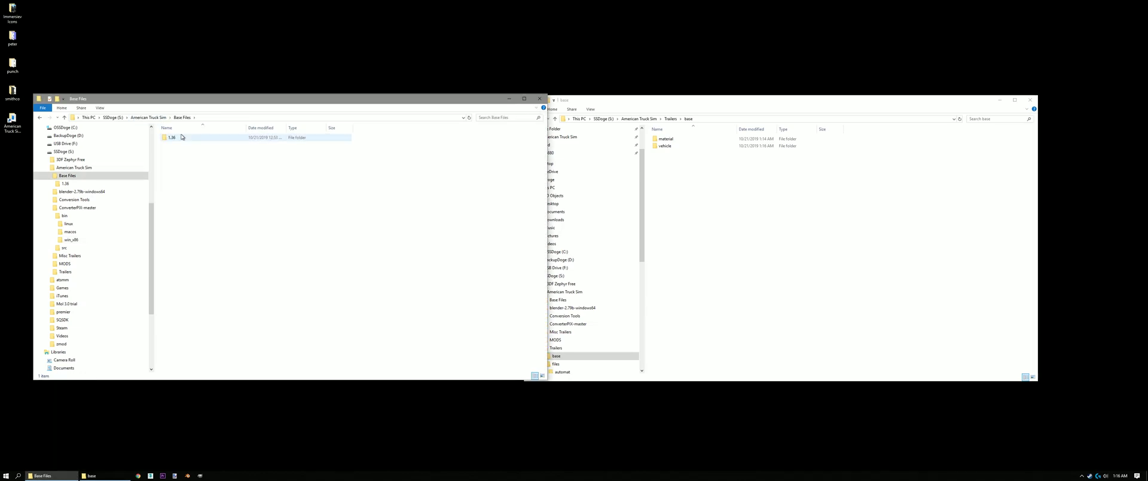
double_click(183, 138)
click(172, 250)
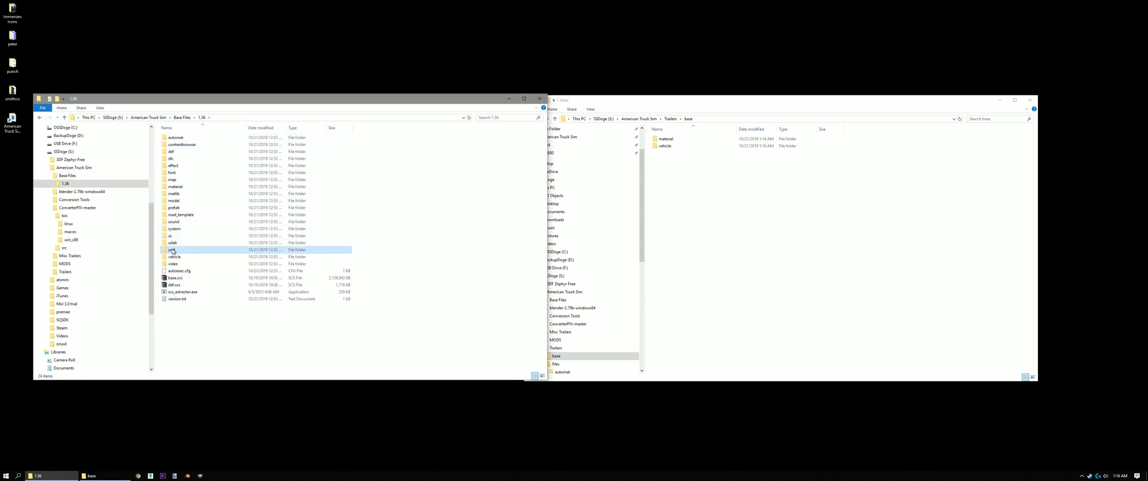
drag(171, 251, 692, 209)
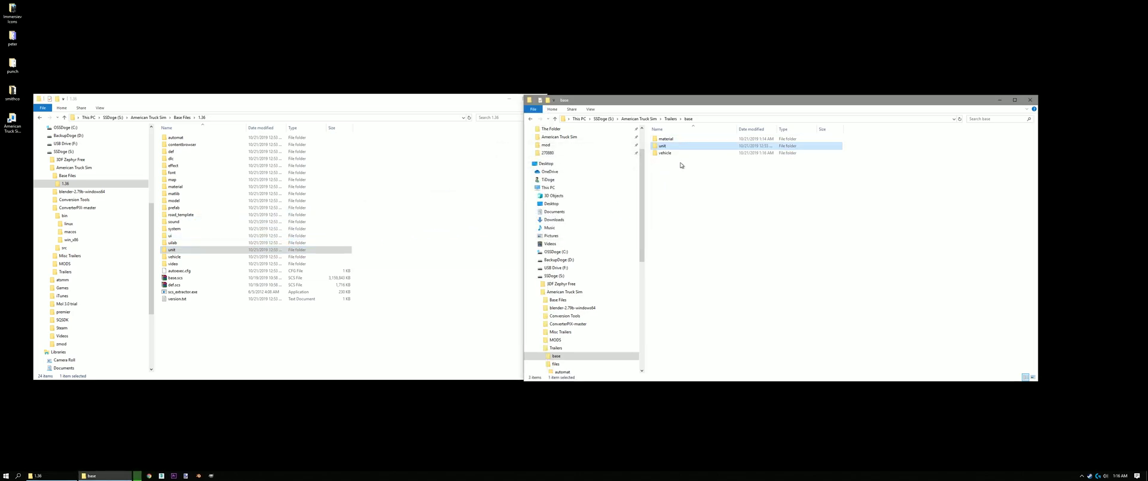
Copy material.db from 1.36\material into the material folder of Trailers\base
double_click(179, 187)
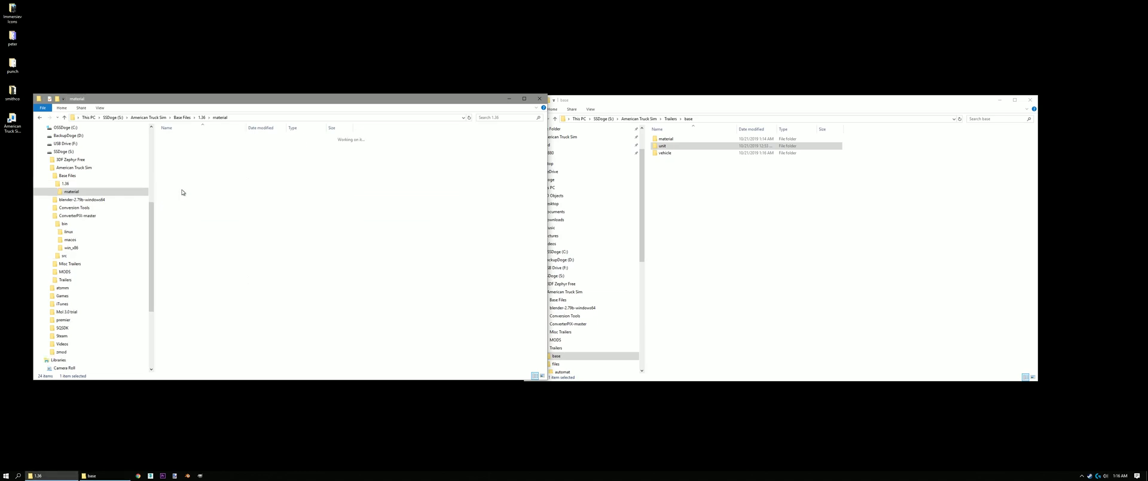
click(177, 271)
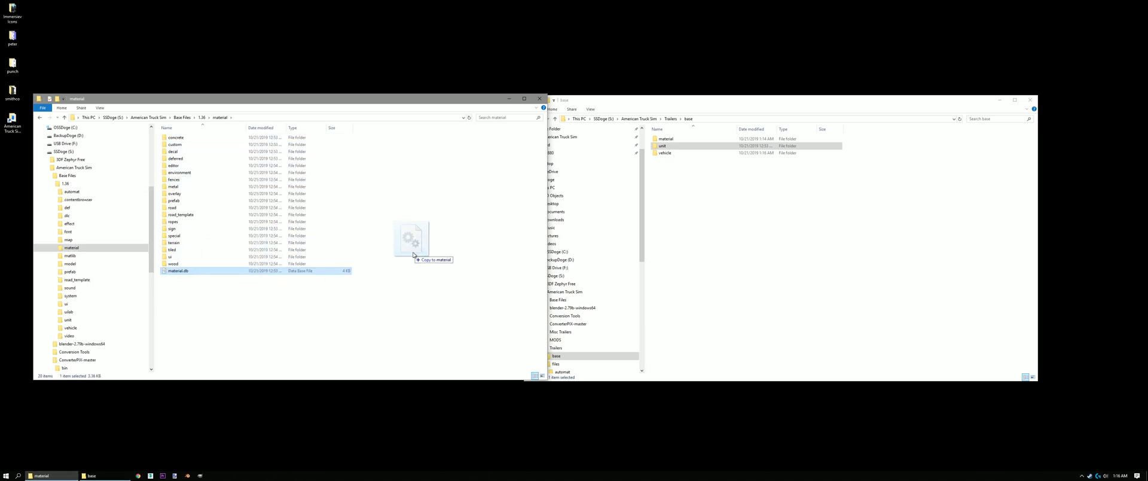
drag(413, 254, 667, 146)
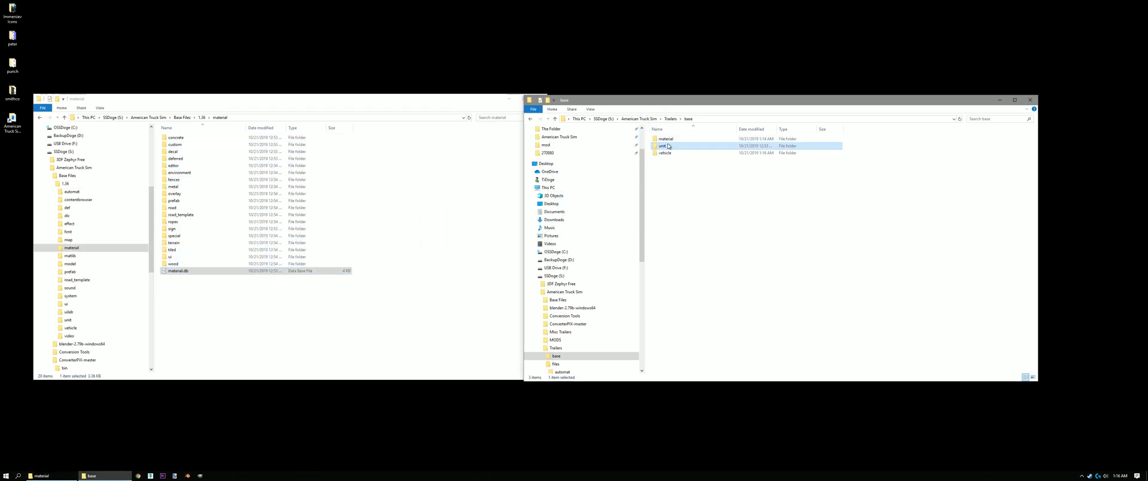
Examine the converted grain hopper body files in Trailers\base\vehicle\trailer_owned\scs_grainhopper\body
click(197, 139)
key(alt+Up)
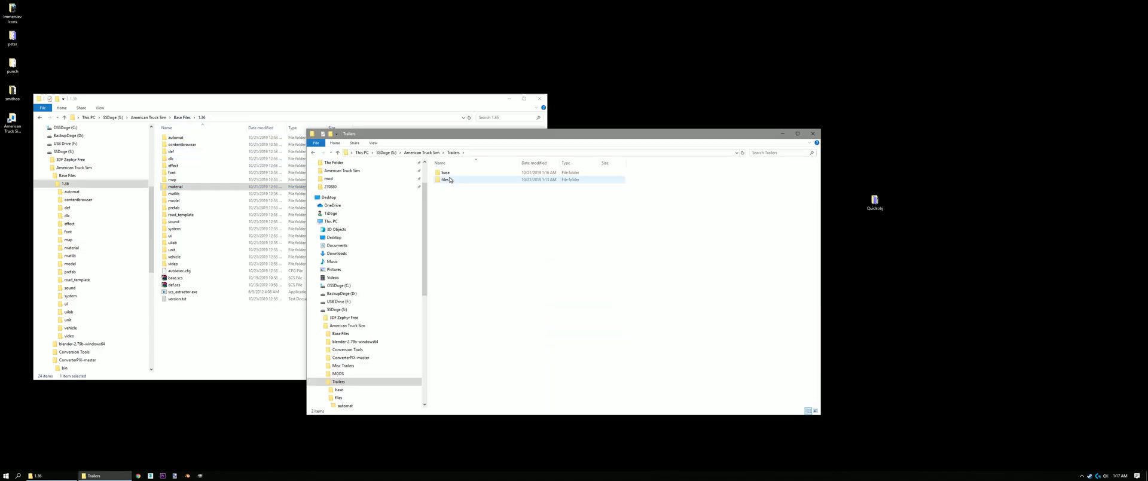
double_click(446, 172)
double_click(447, 187)
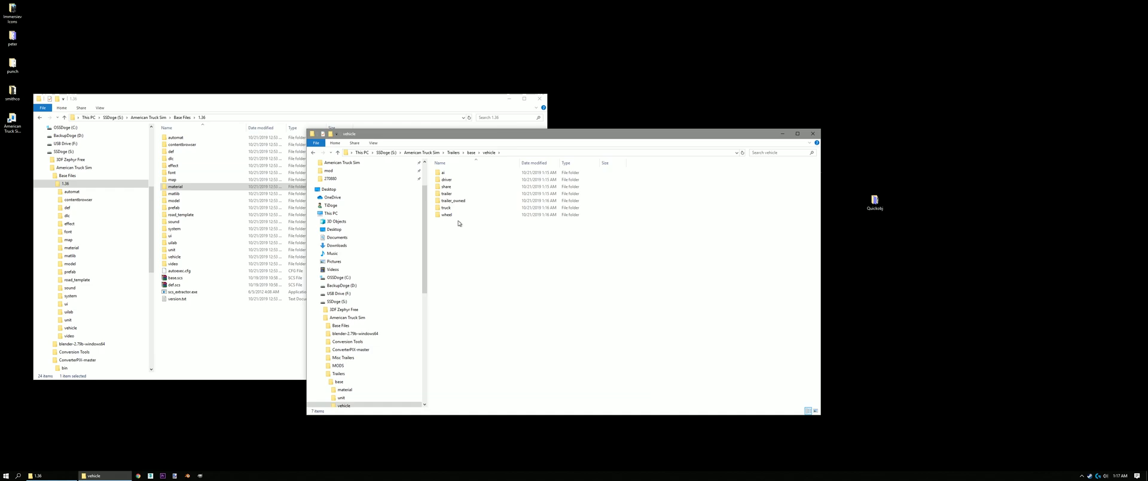
double_click(452, 201)
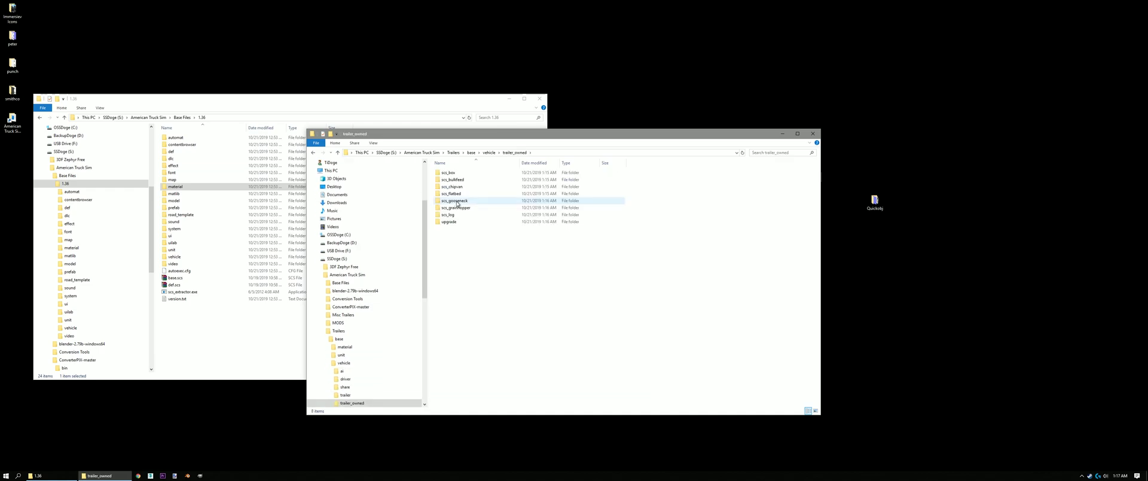
double_click(460, 208)
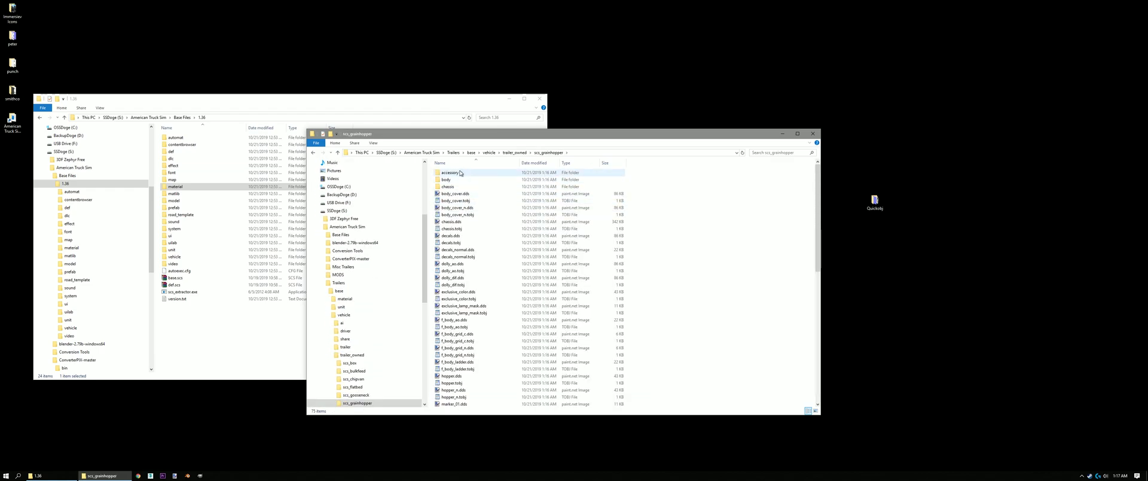
double_click(458, 181)
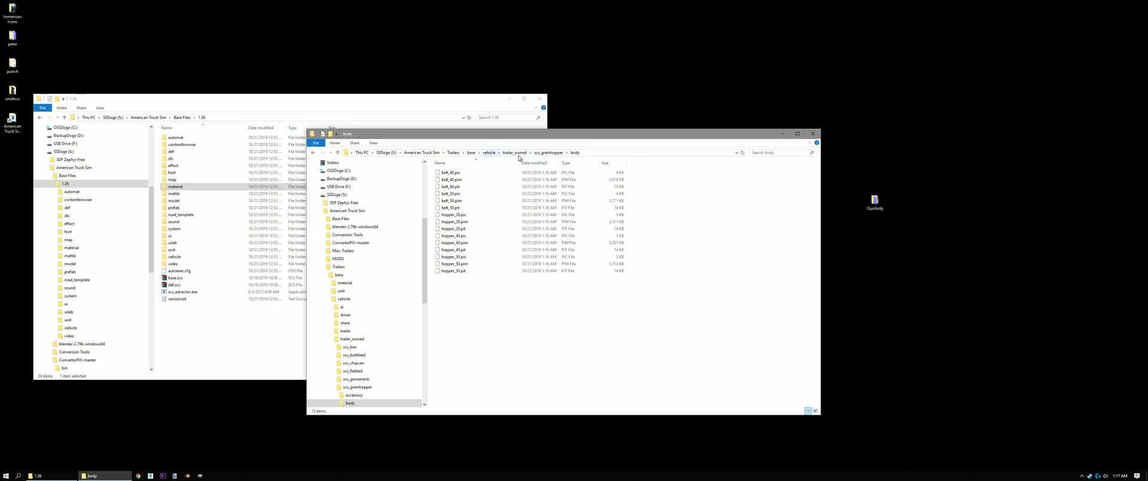
Create a folder named grainhopper in the Trailers folder
click(453, 152)
right_click(465, 221)
mouse_move(505, 301)
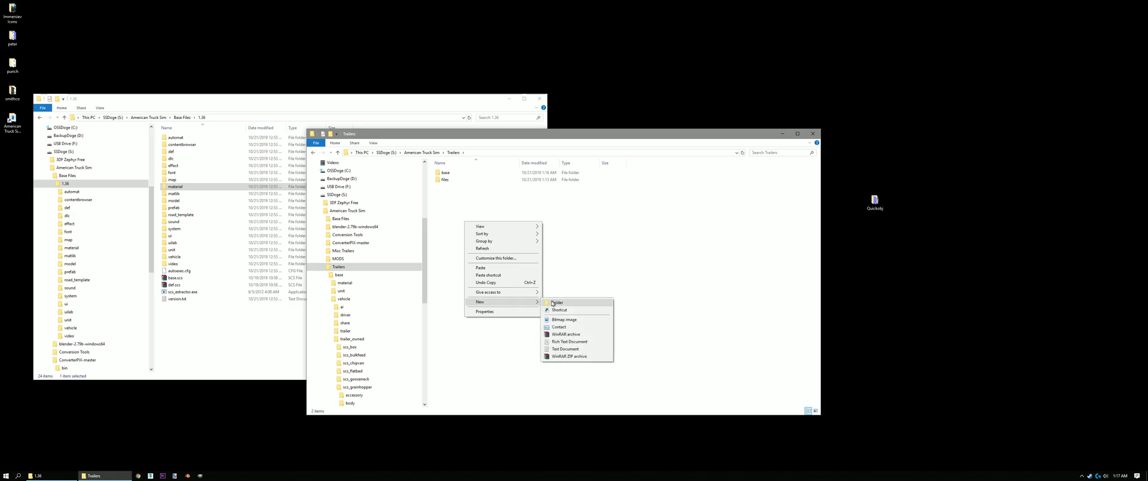
click(552, 303)
text(grainhopper)
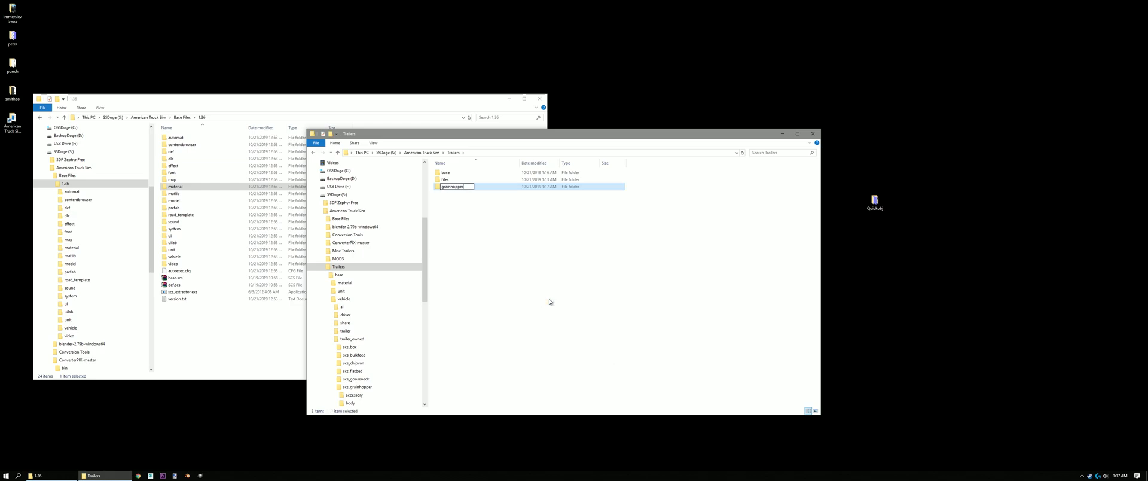
key(Return)
Create a vehicle folder inside the grainhopper folder
double_click(450, 186)
right_click(453, 207)
mouse_move(496, 287)
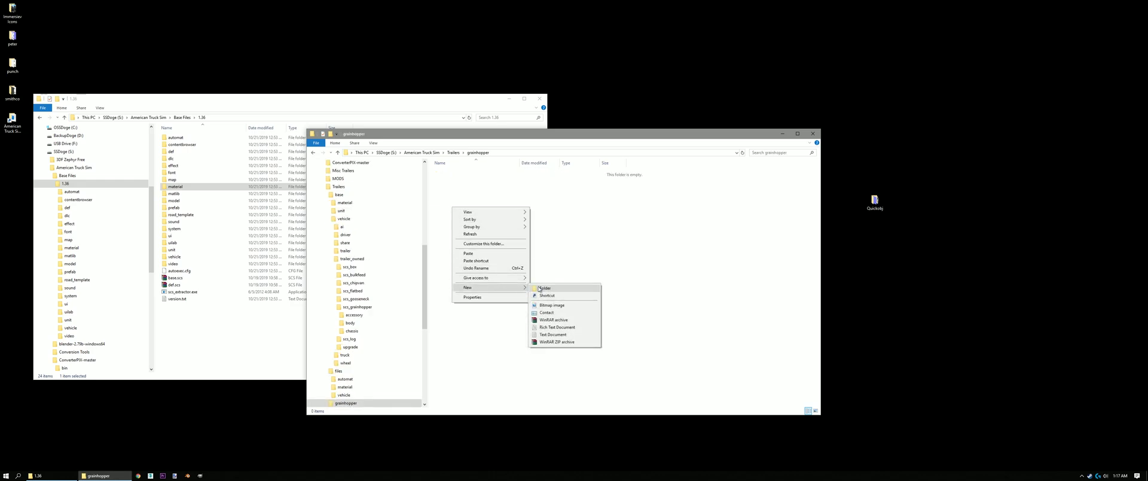
click(544, 288)
text(vehi)
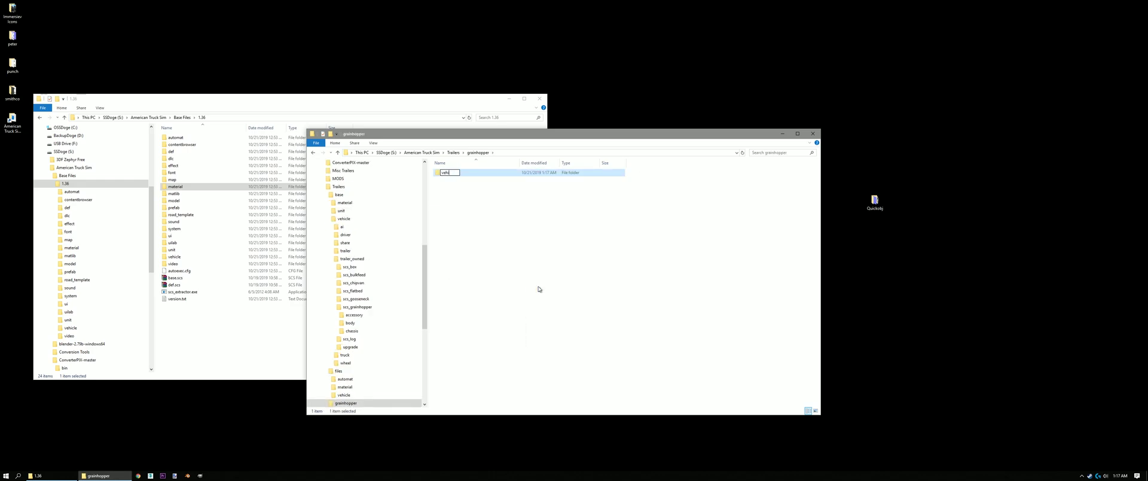
text(cle)
key(Return)
Create a trailer_owned folder inside grainhopper\vehicle
key(Return)
key(ctrl+shift+n)
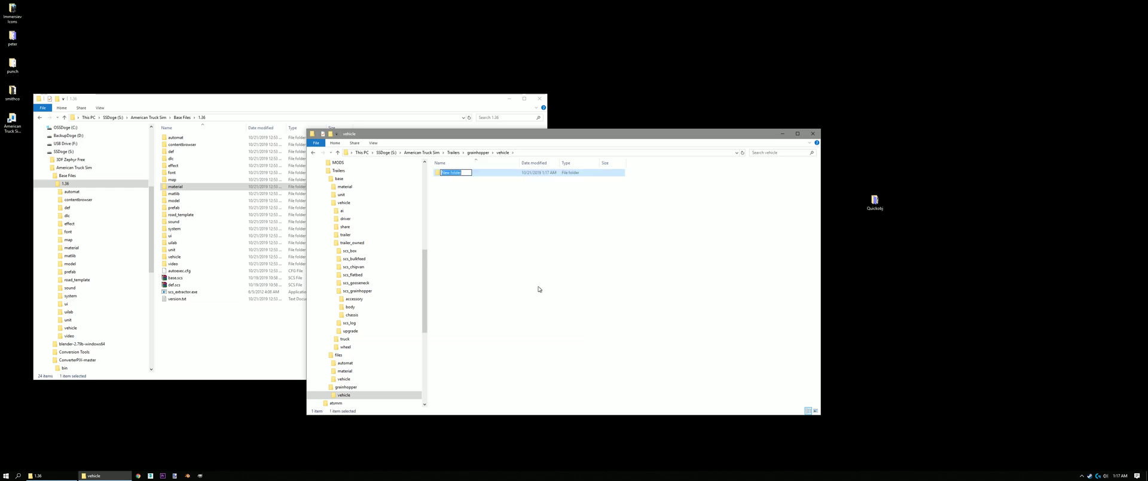
text(trailer_owned)
key(Return)
Create an scs_grainhopper folder inside grainhopper\vehicle\trailer_owned
key(Return)
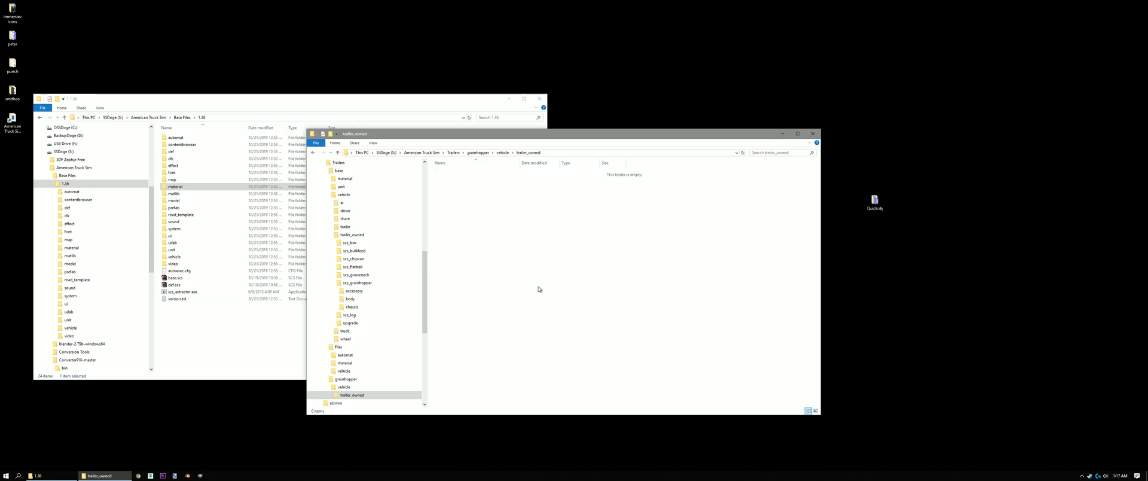
key(ctrl+shift+n)
text(scs)
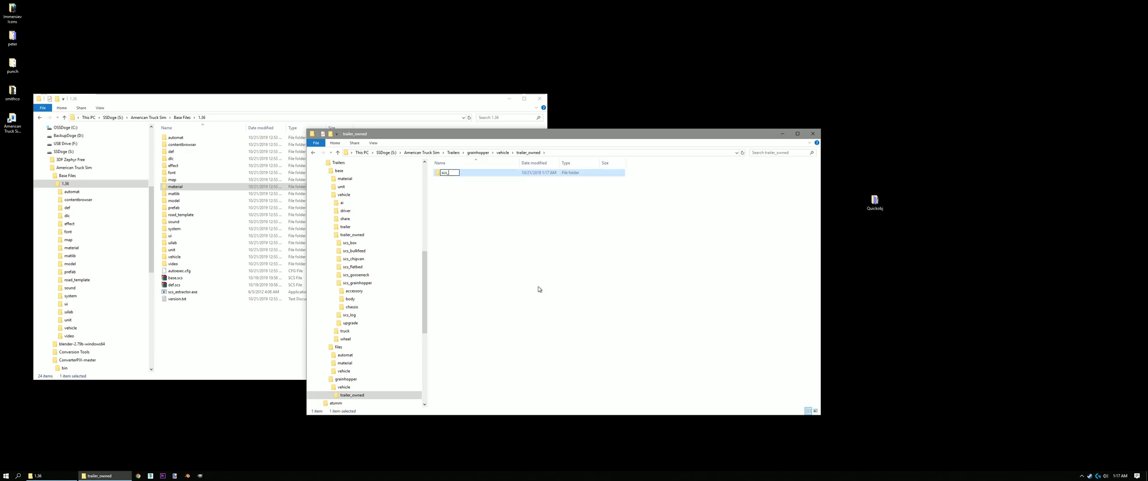
text(_grainhopper)
key(Return)
Create a body folder inside the new scs_grainhopper folder and open it
key(Return)
key(ctrl+shift+n)
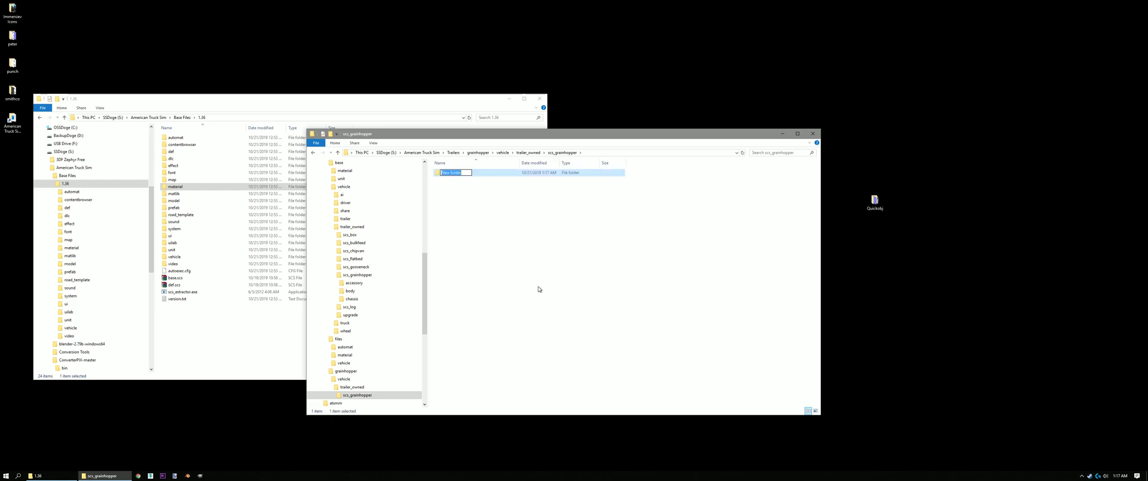
text(body)
key(Return)
click(469, 206)
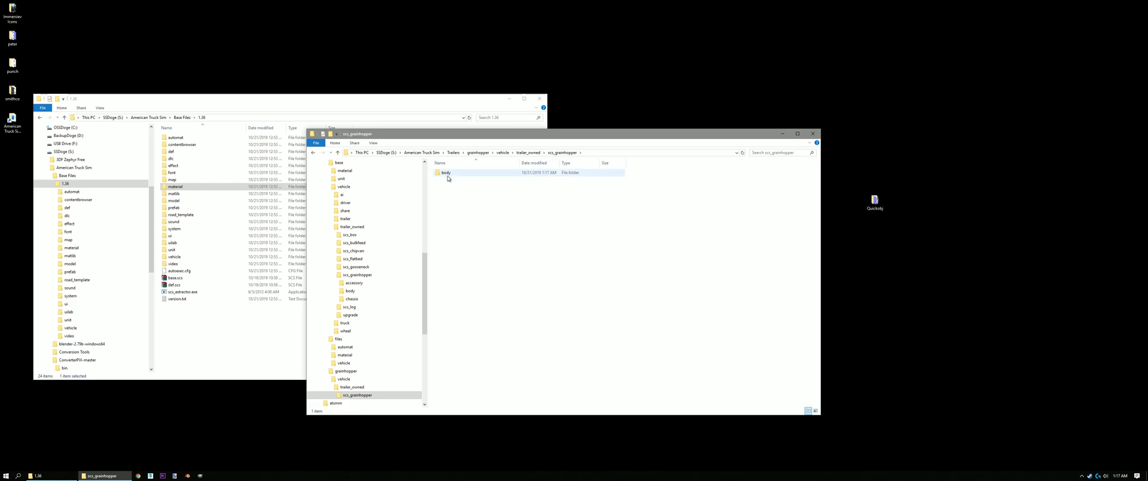
double_click(448, 173)
Copy the punch.tga and punch_n.tga textures from the desktop's Quickobj folder into the new body folder
drag(497, 235, 565, 296)
double_click(875, 201)
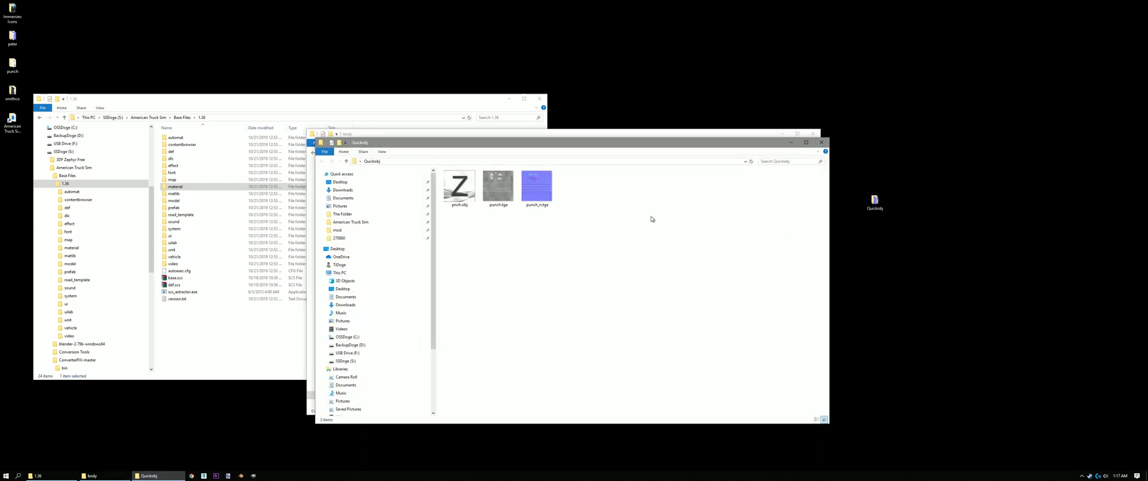
drag(570, 149, 833, 151)
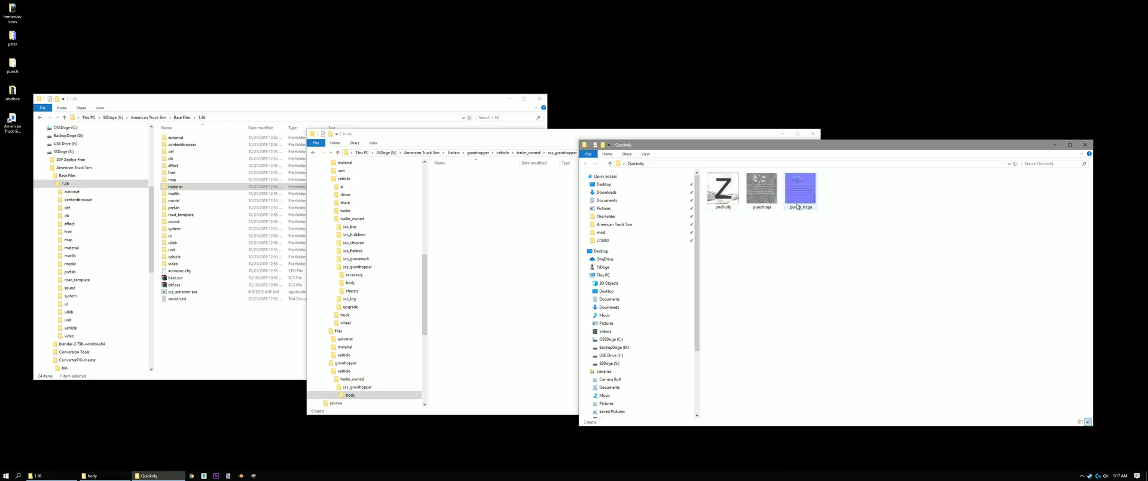
drag(836, 235, 765, 196)
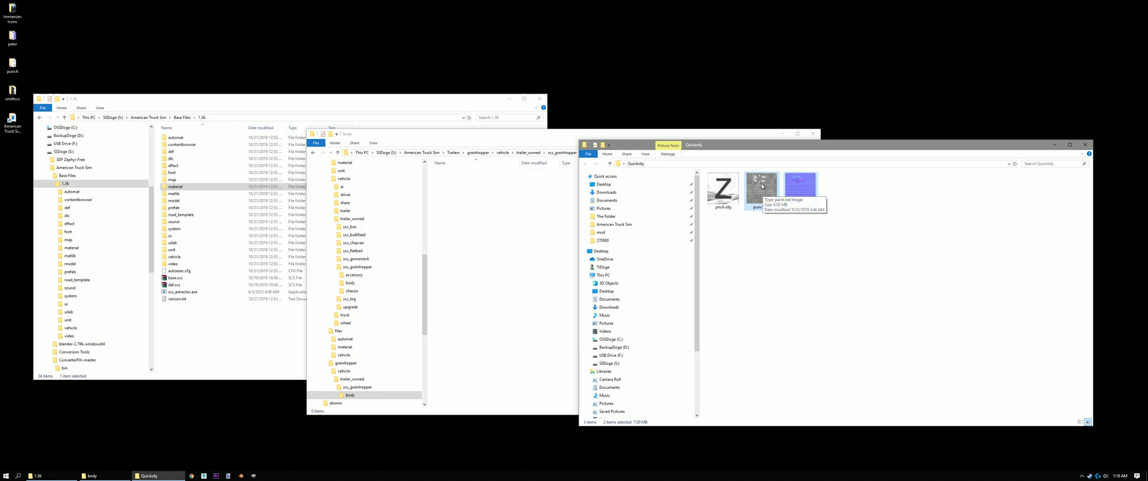
click(512, 226)
key(ctrl+v)
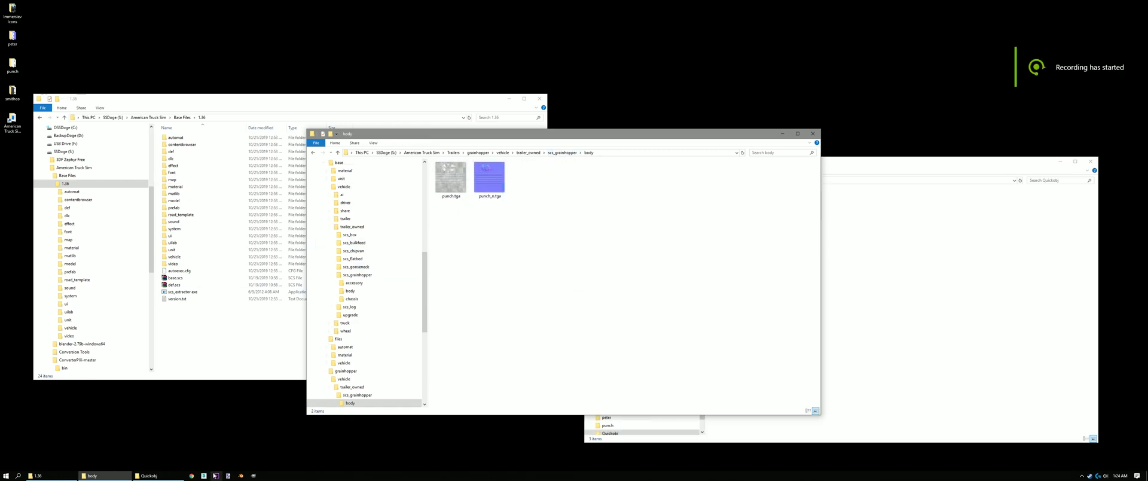
Launch Blender, dismiss the splash screen and delete the default cube
click(243, 473)
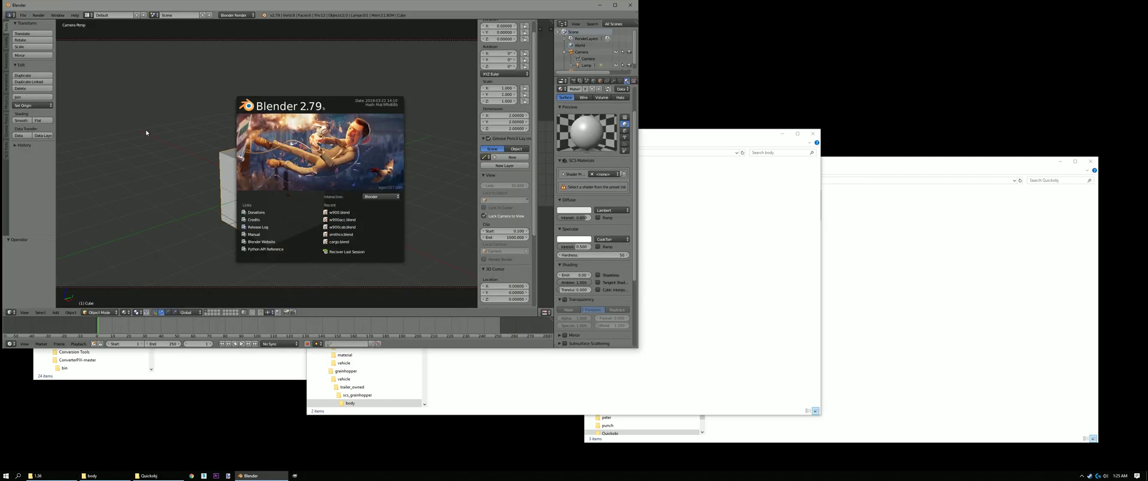
click(146, 133)
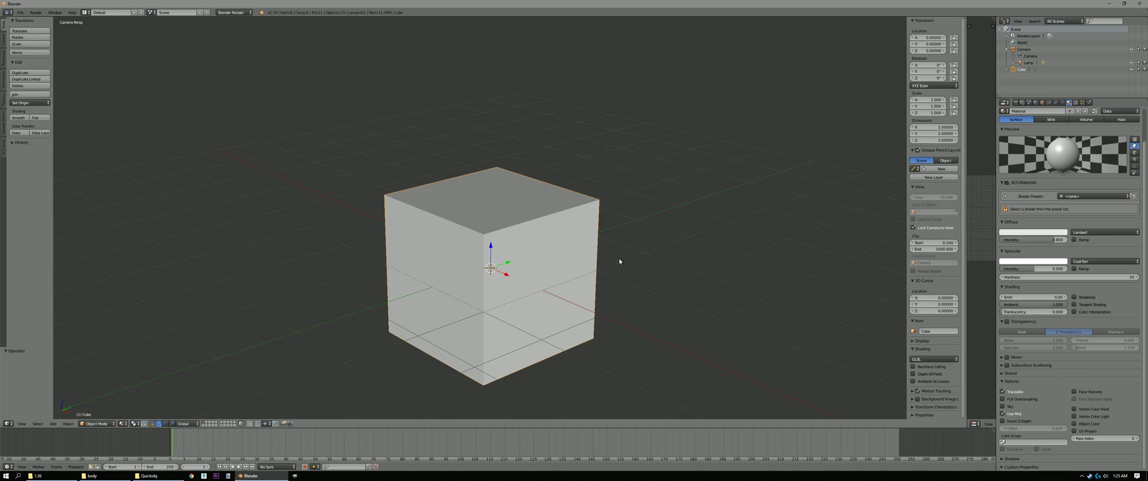
shift+middle_drag(619, 262, 547, 234)
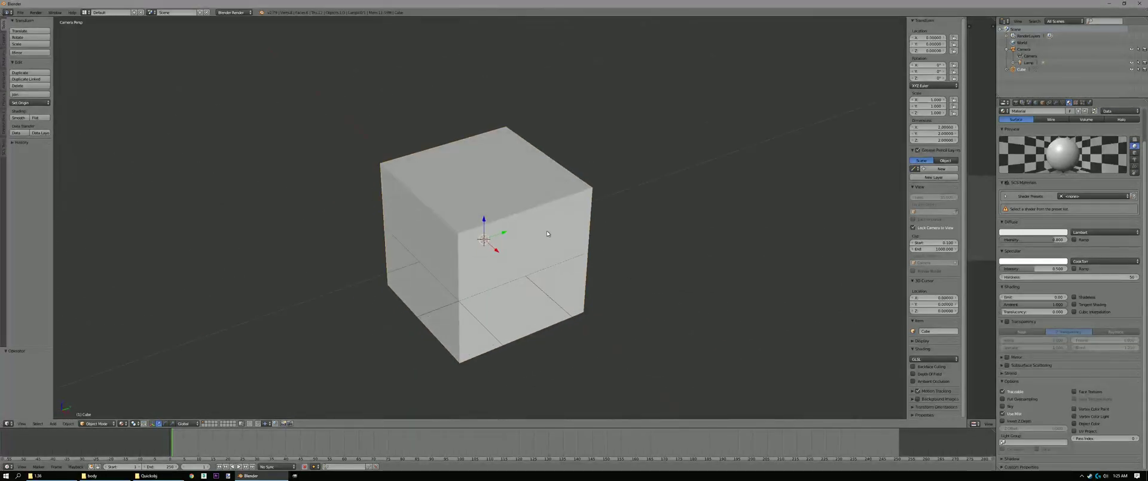
key(x)
click(547, 233)
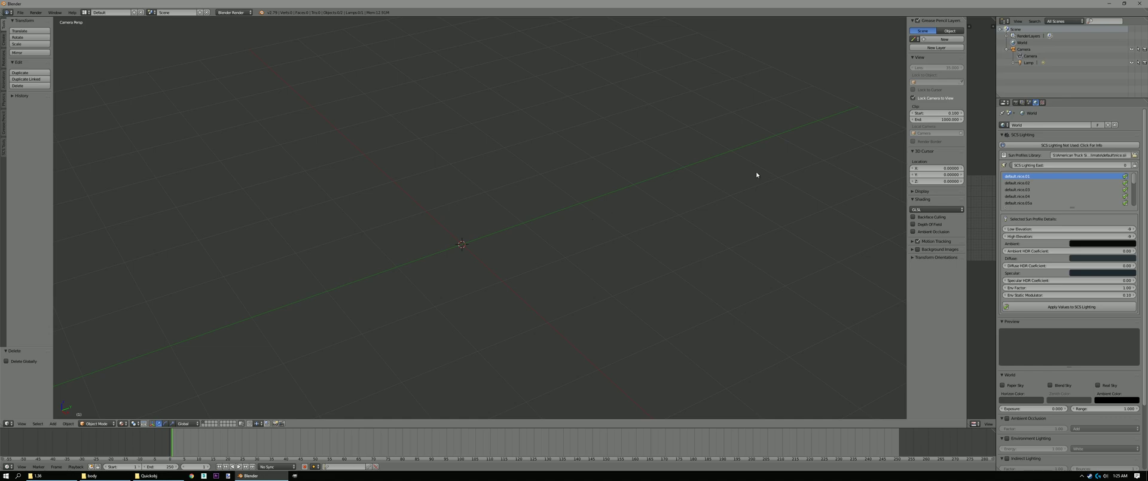
Set the SCS Project Base Path to the base folder in American Truck Sim\Trailers
click(1029, 103)
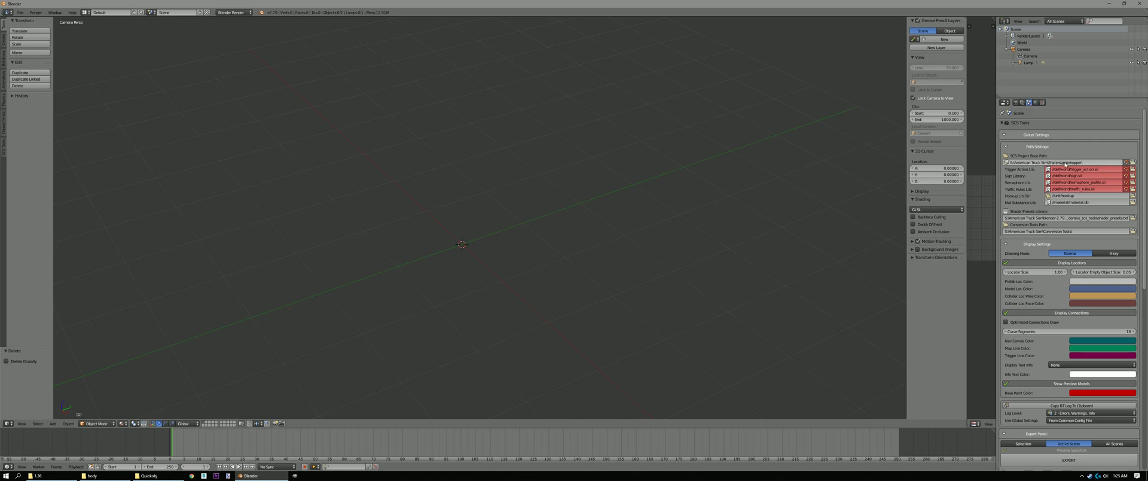
click(1133, 164)
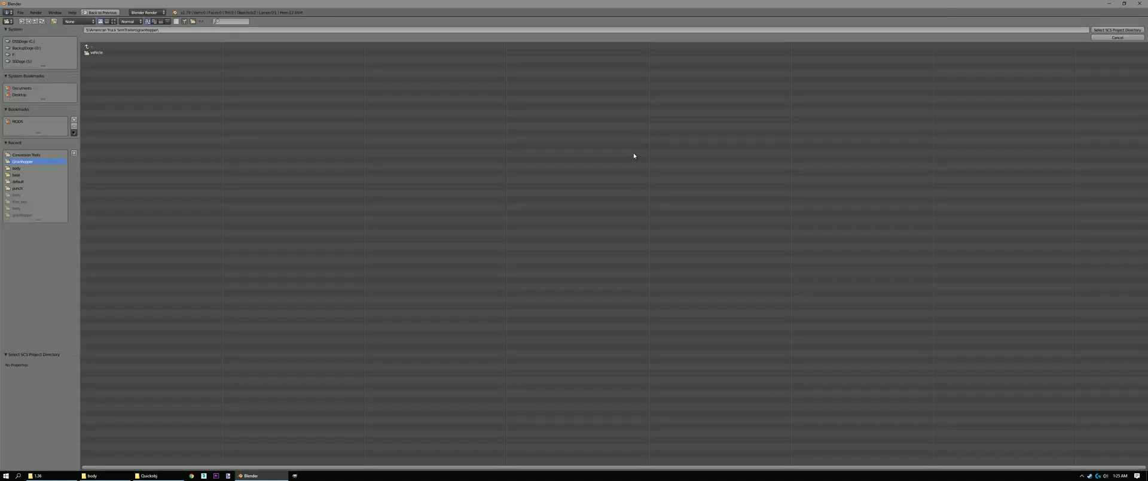
click(22, 61)
click(112, 66)
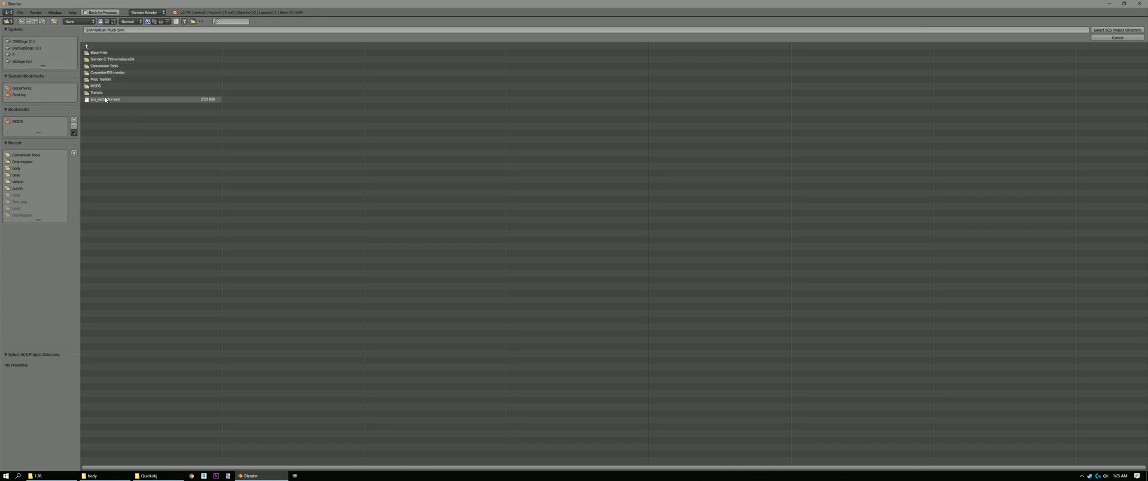
click(105, 91)
click(96, 53)
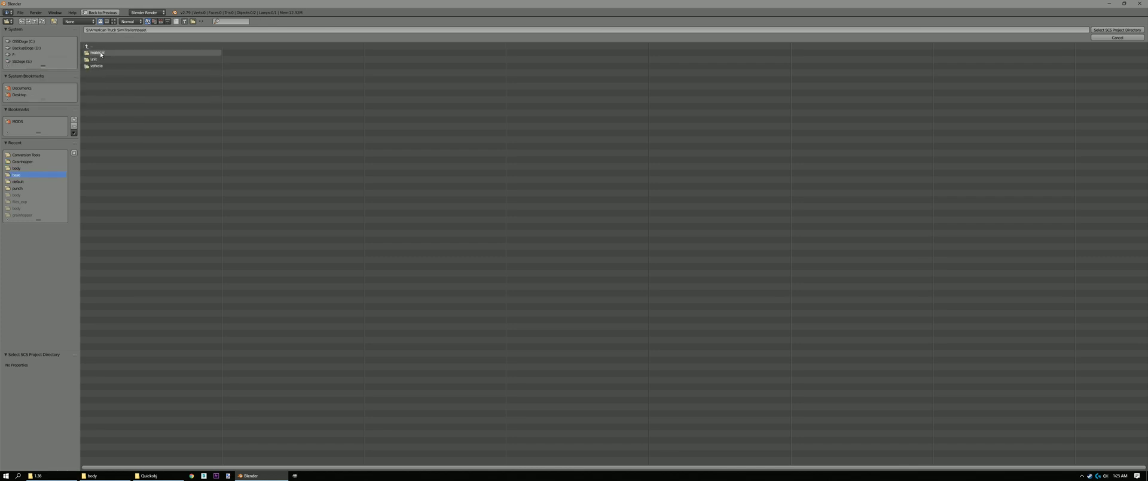
click(1117, 30)
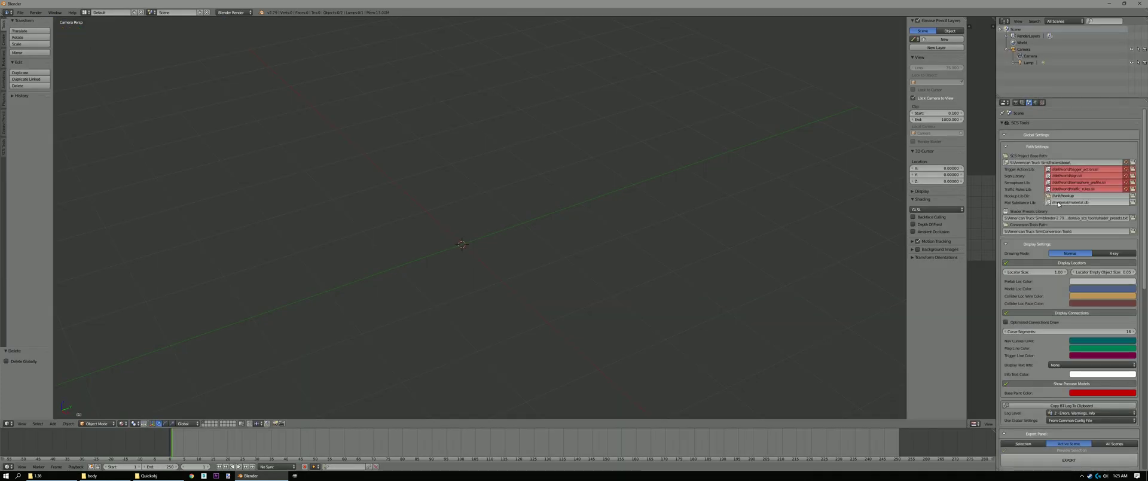
Set the Conversion Tools Path to the Conversion Tools folder in American Truck Sim
click(1132, 232)
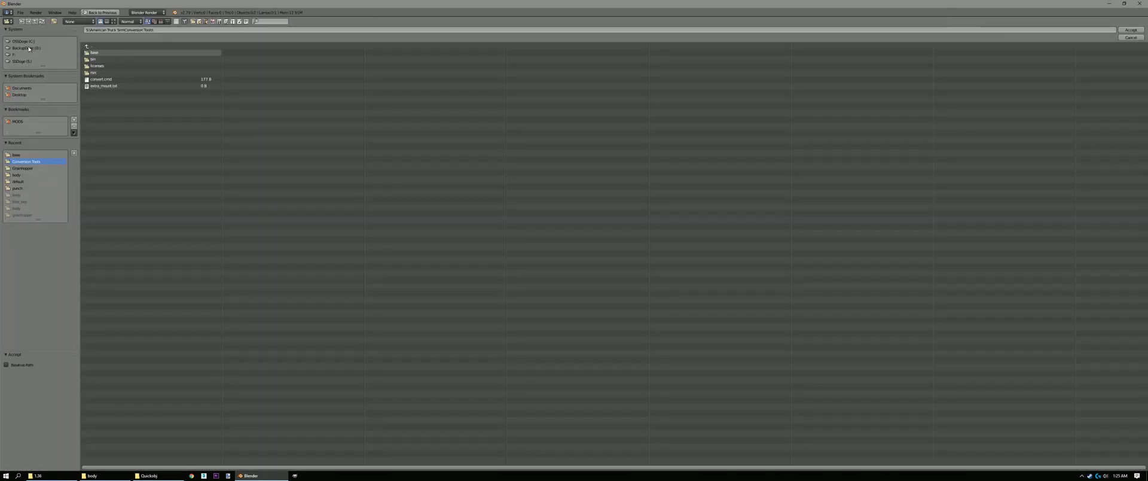
click(87, 46)
click(88, 46)
click(128, 66)
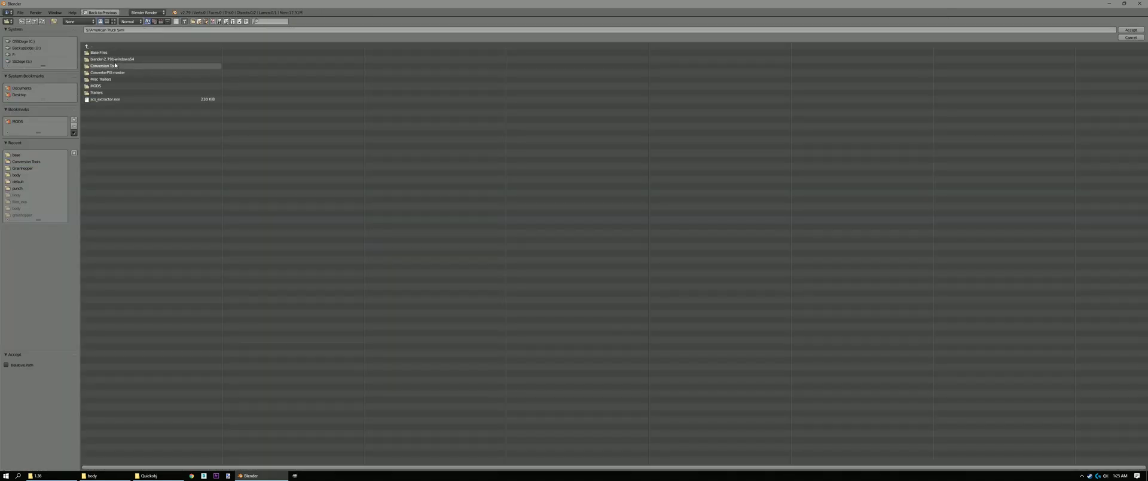
click(113, 63)
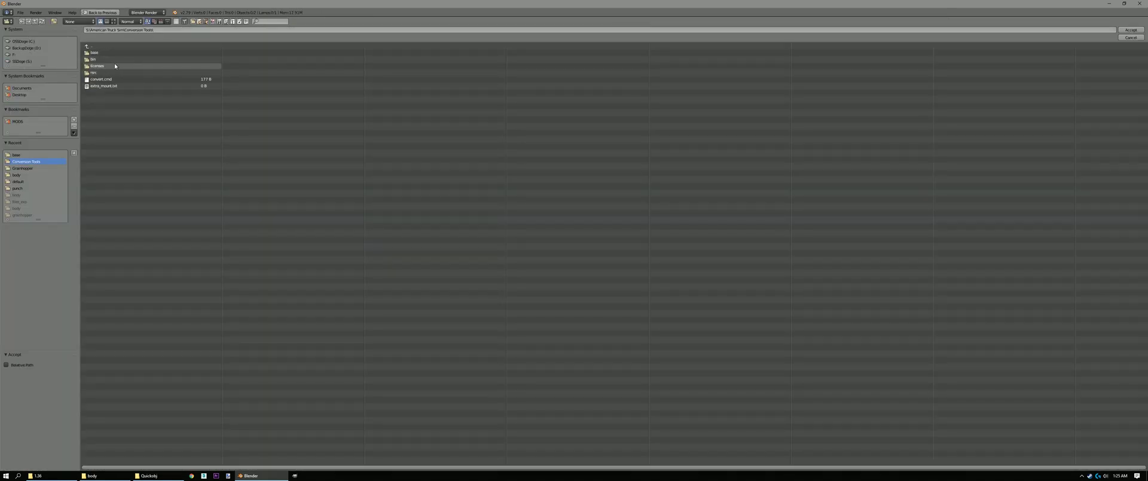
click(1131, 30)
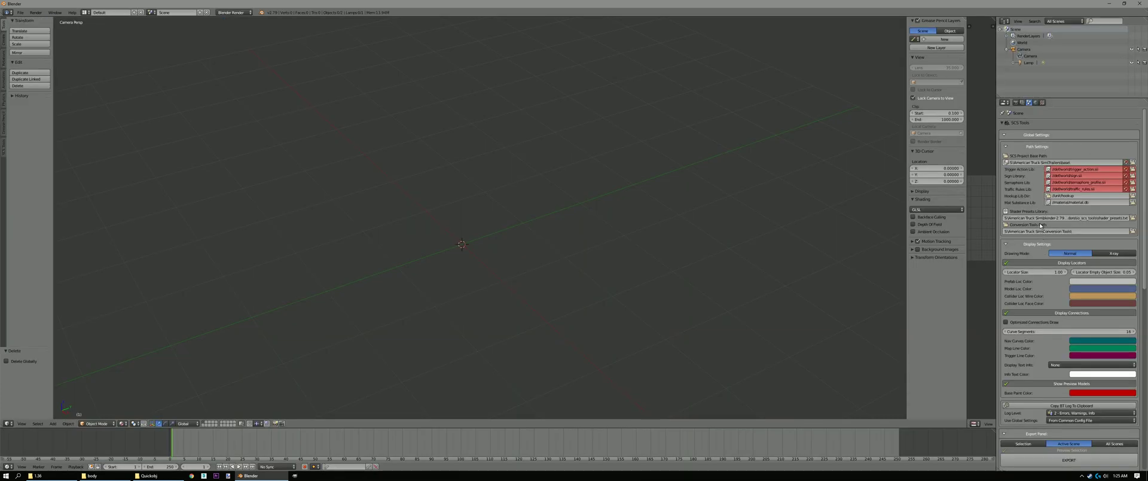
Collapse the SCS Display Settings and snap the 3D cursor to the center of the scene
click(1041, 244)
click(490, 242)
click(445, 129)
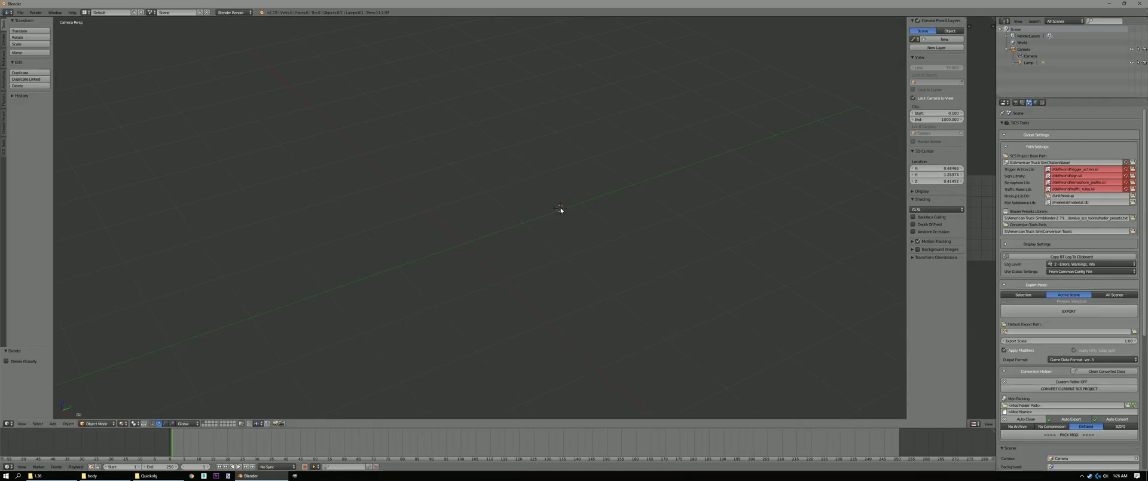
key(shift+s)
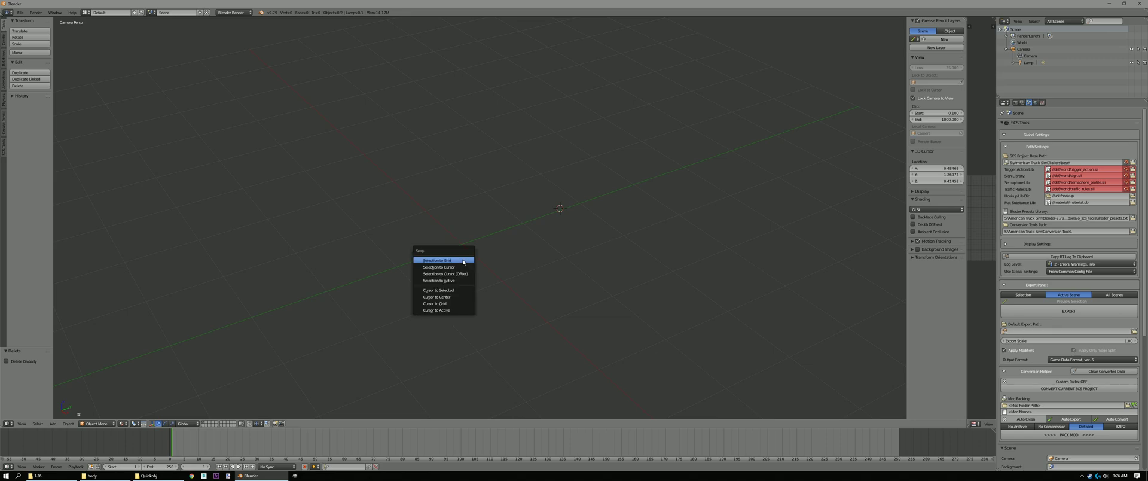
click(438, 297)
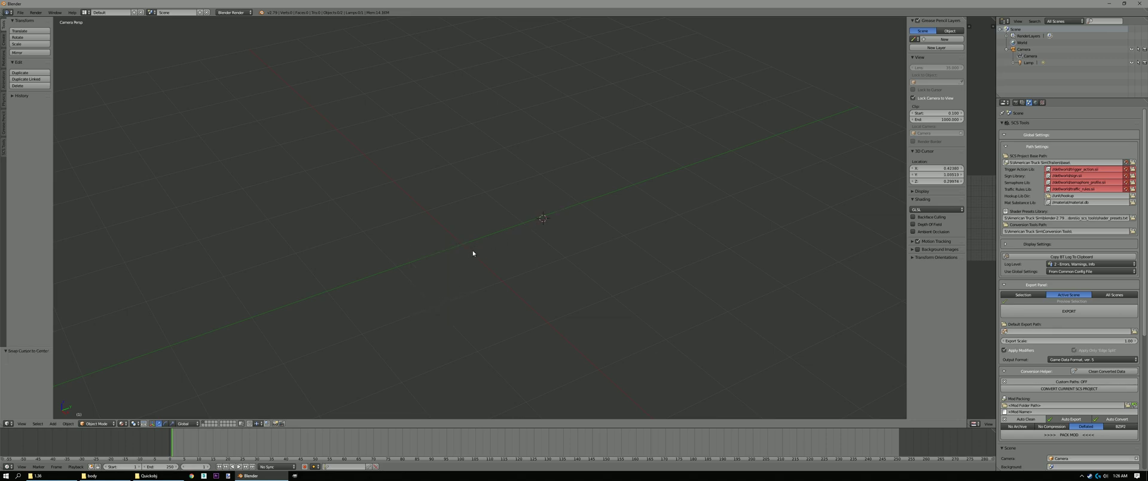
key(shift+s)
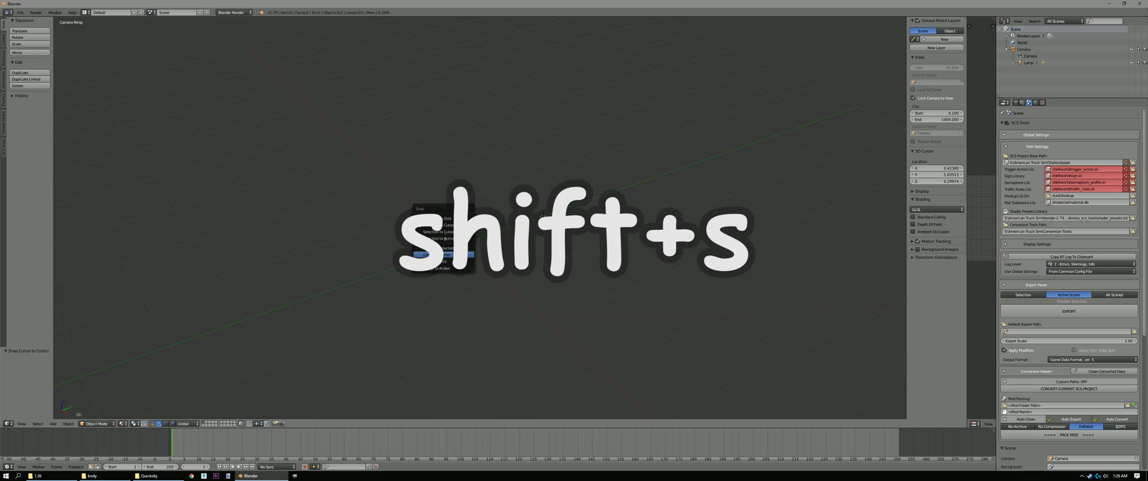
click(428, 255)
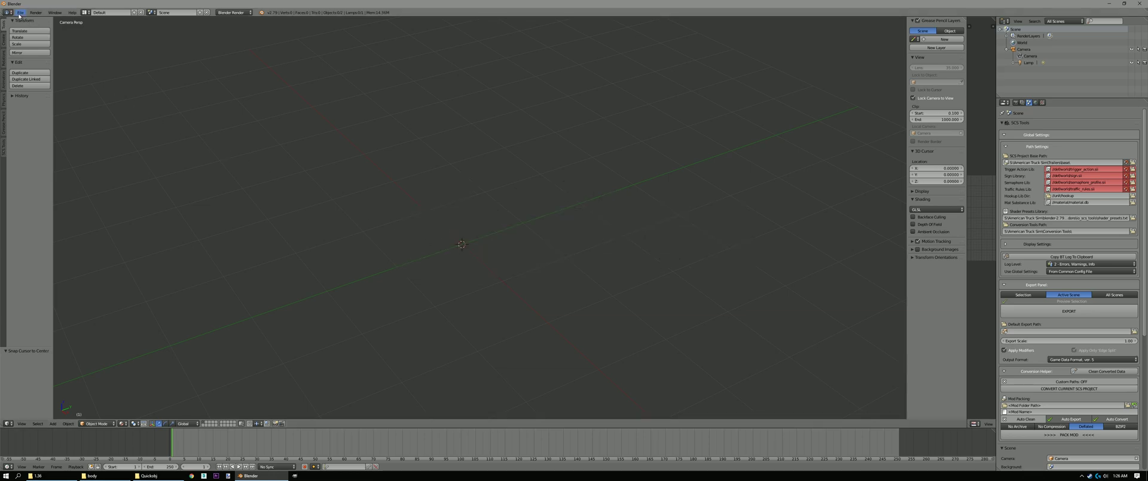
Import the SCS model hopper_50.pim from the body folder of scs_grainhopper under base\vehicle\trailer_owned
click(21, 12)
mouse_move(36, 138)
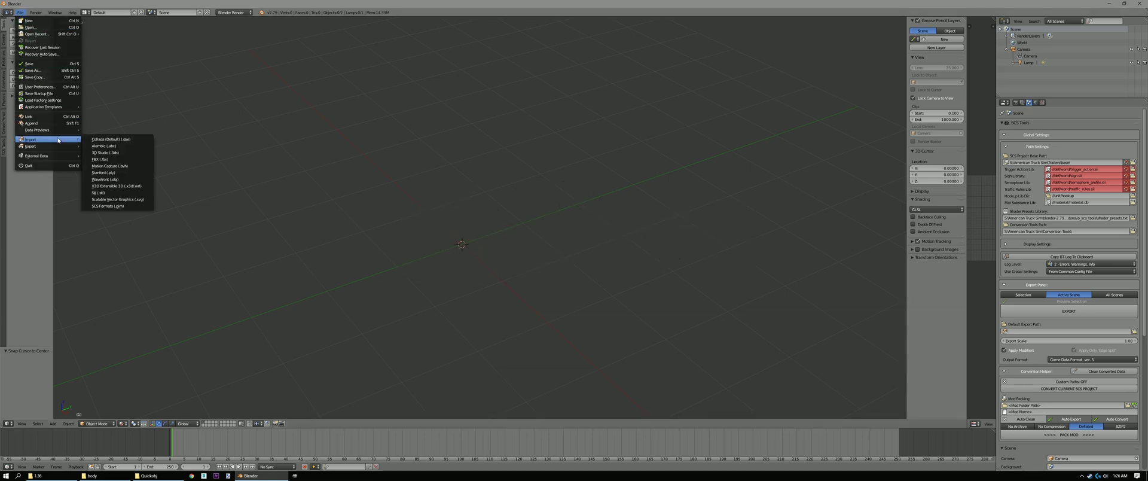
click(113, 206)
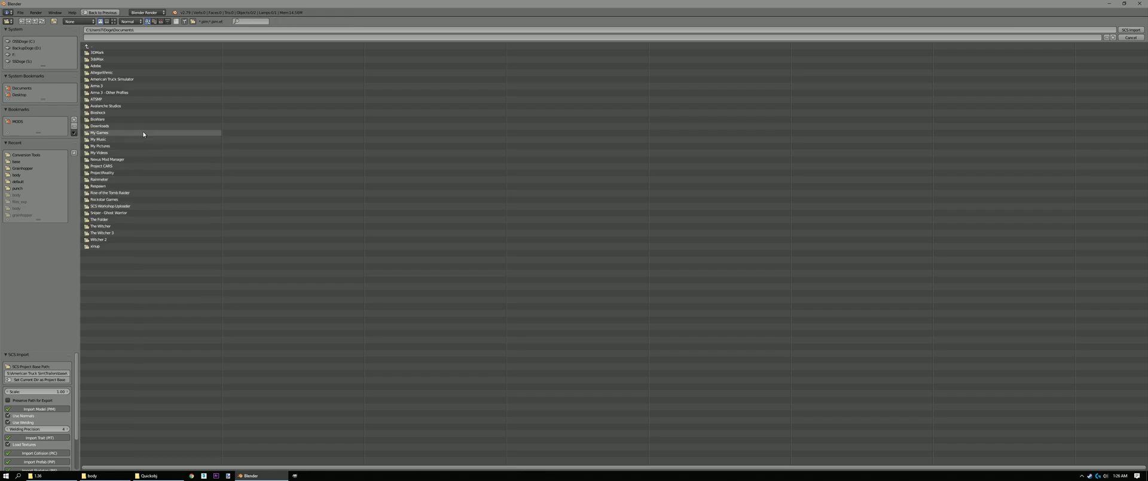
click(18, 61)
click(106, 66)
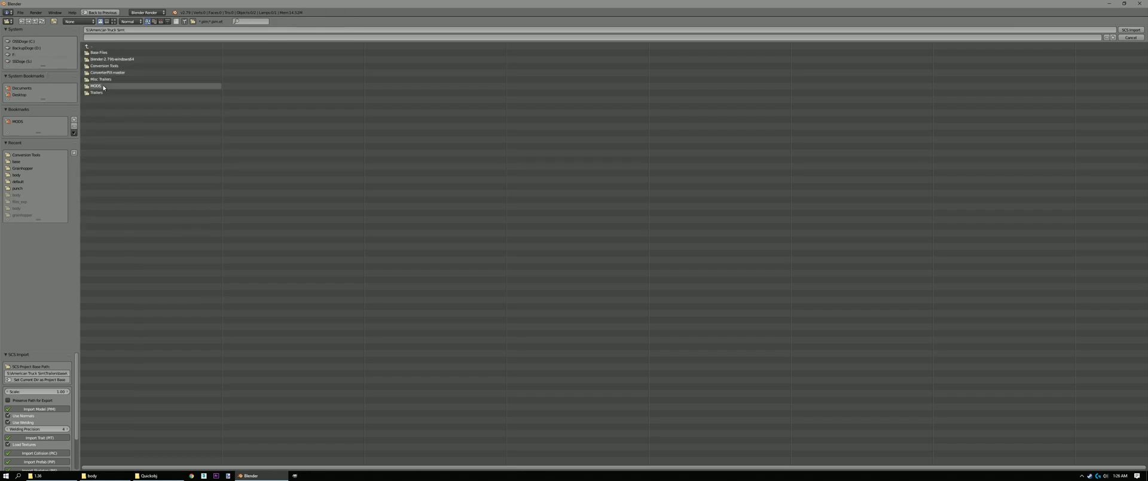
click(104, 90)
click(96, 53)
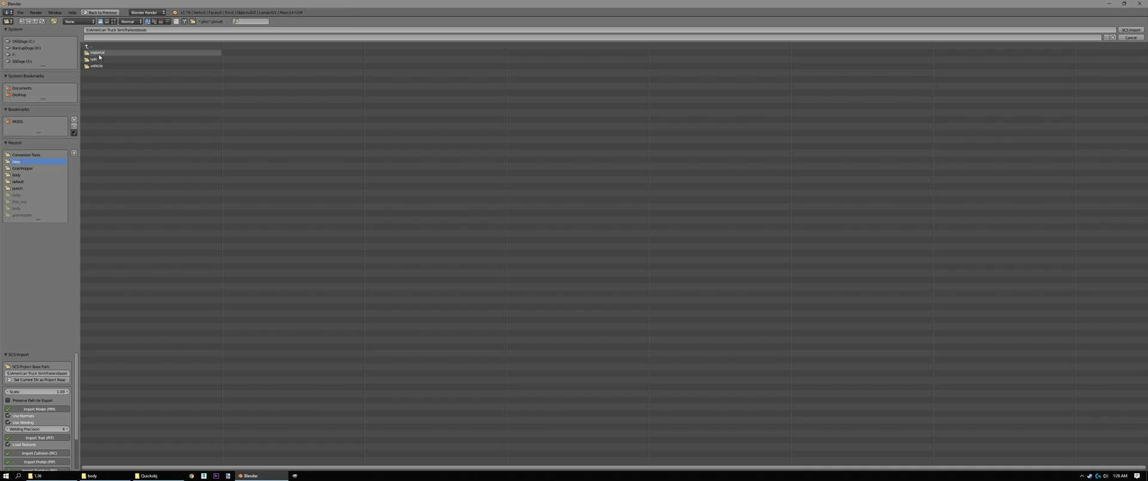
click(101, 59)
click(104, 66)
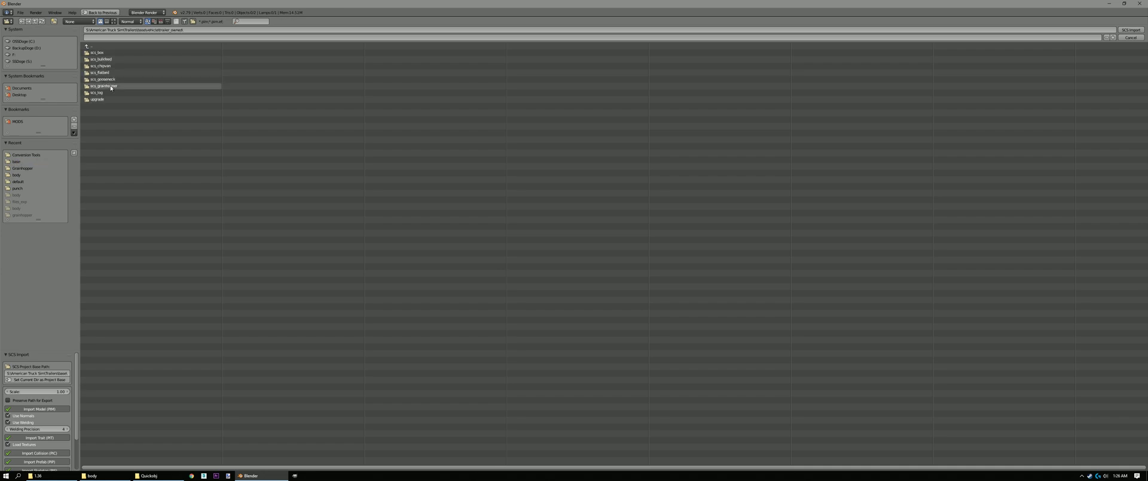
click(105, 88)
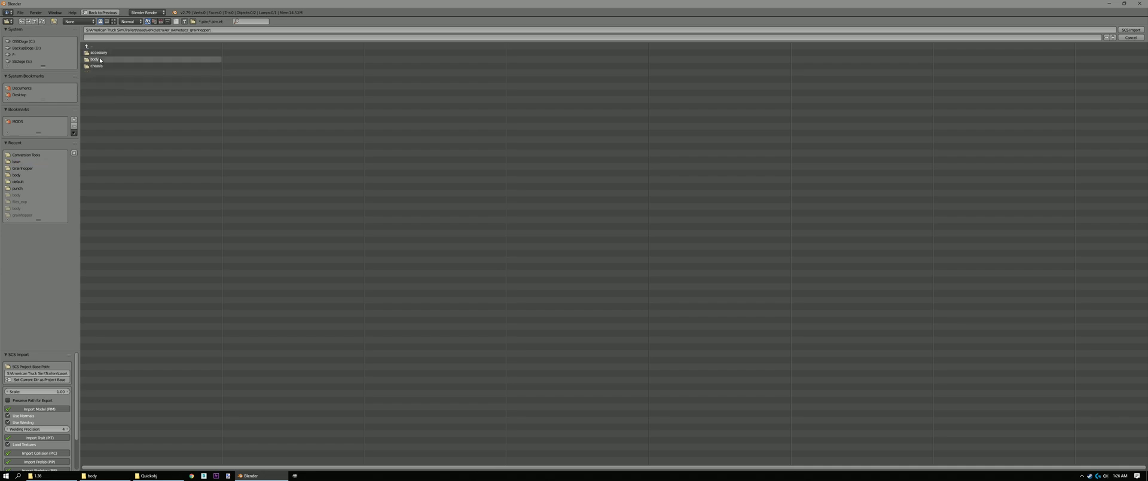
click(104, 59)
double_click(100, 80)
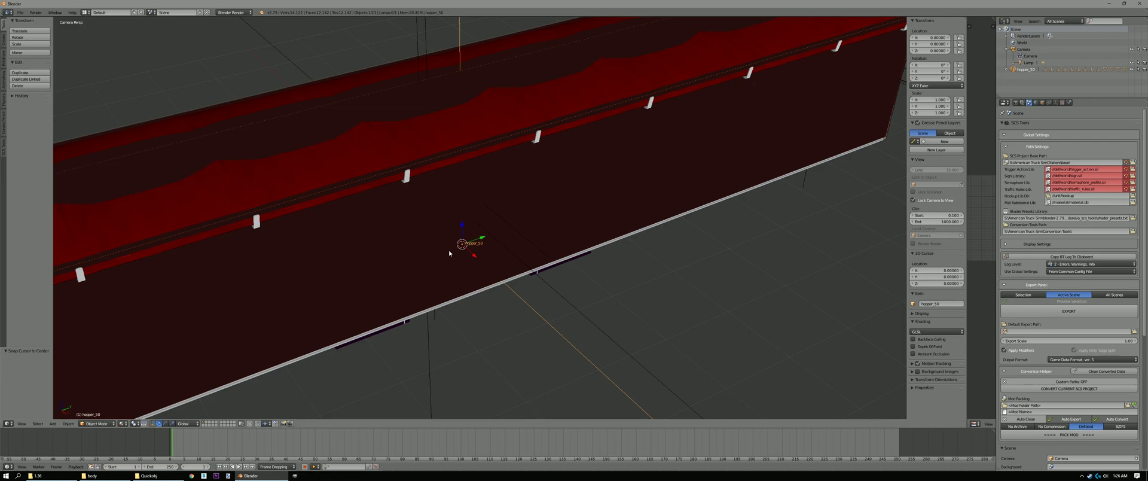
Open the SCS Tools shelf and use the Visibility Tools to hide the objects covering the trailer's textured body
scroll(450, 253, down, 3)
middle_drag(450, 253, 580, 271)
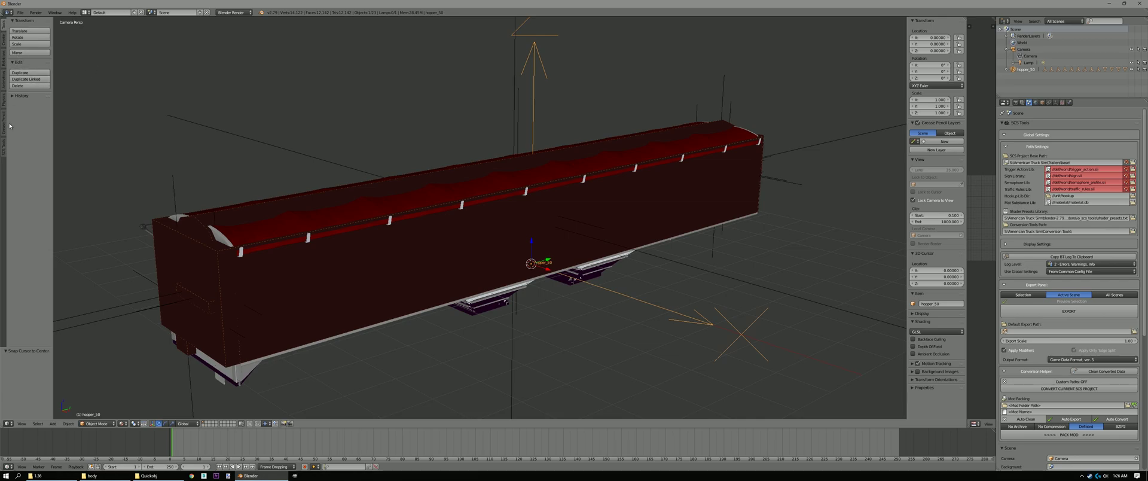
click(3, 150)
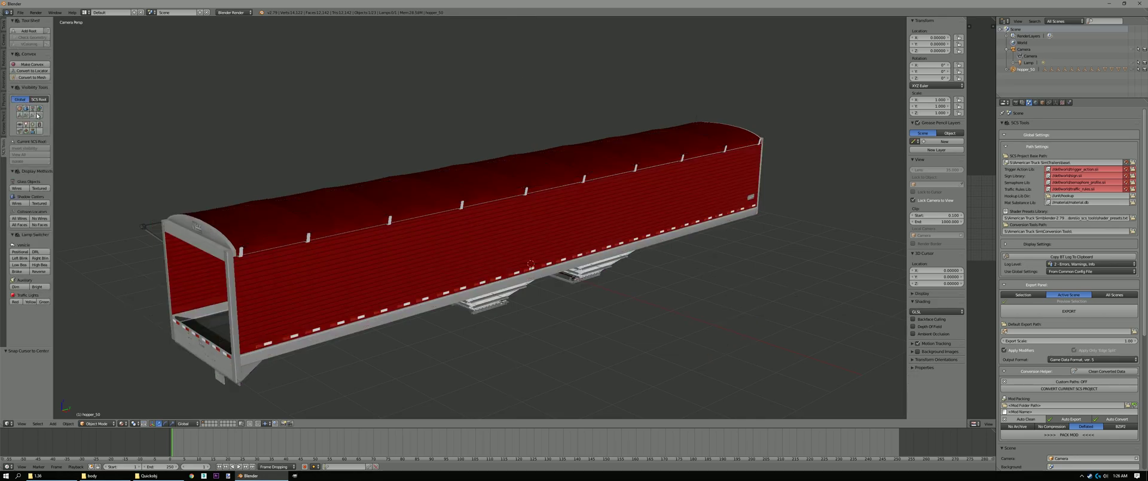
middle_drag(520, 251, 503, 266)
Import the Wavefront OBJ model from the desktop's Quickobj folder
click(20, 12)
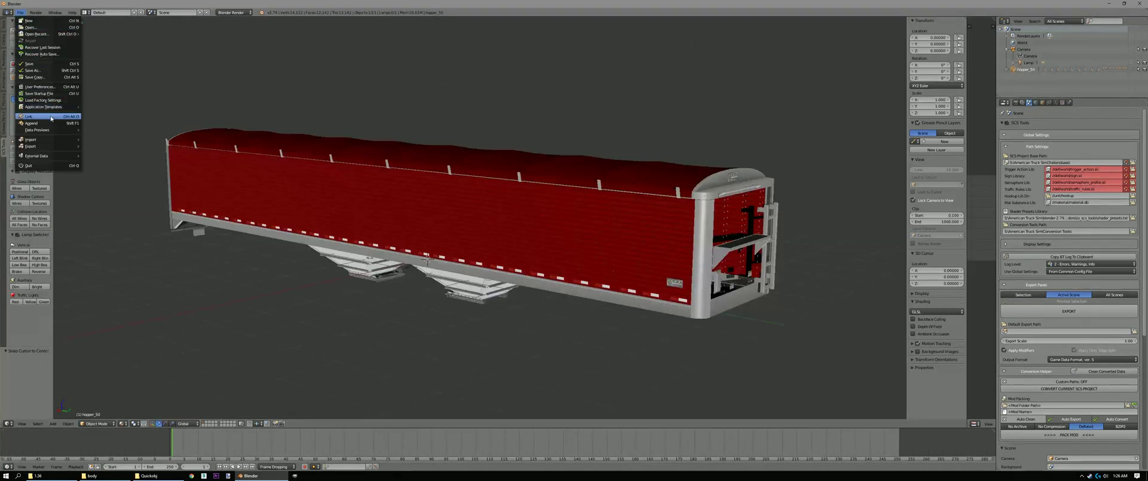
mouse_move(36, 139)
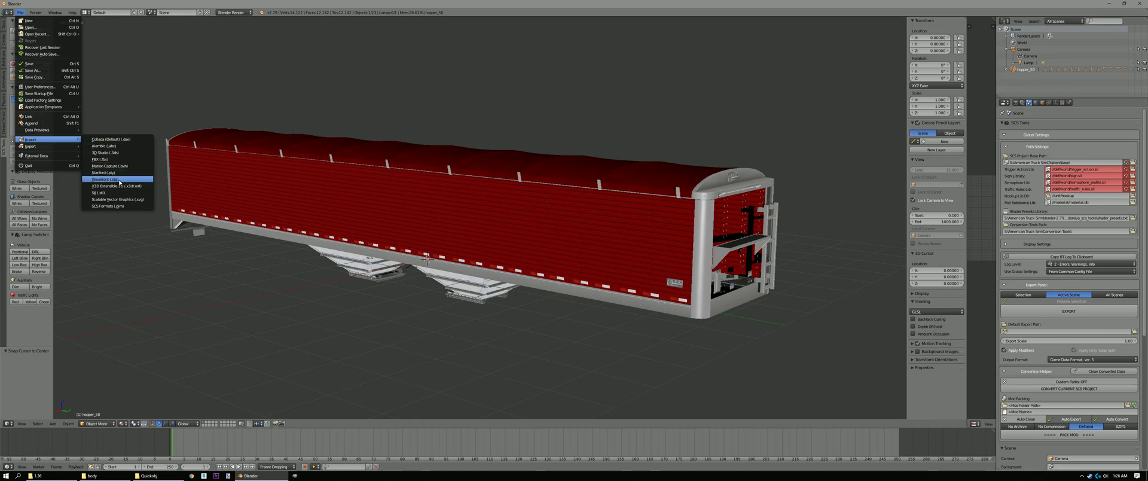
click(118, 179)
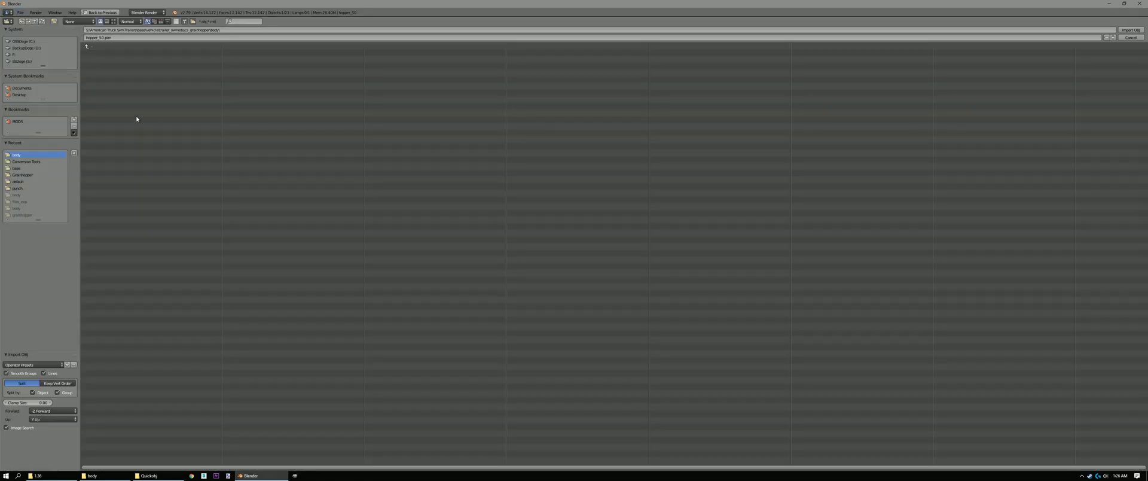
click(19, 95)
click(96, 76)
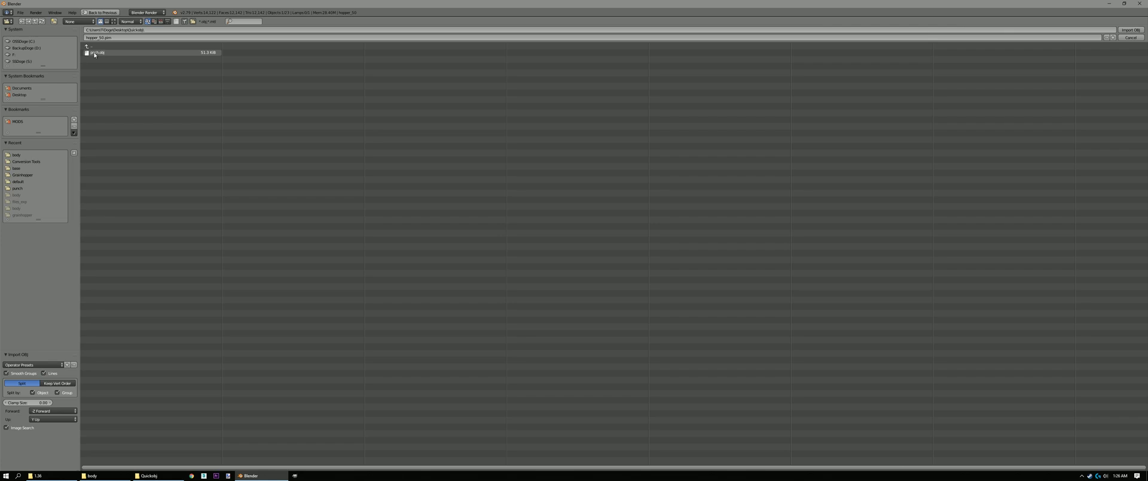
double_click(95, 53)
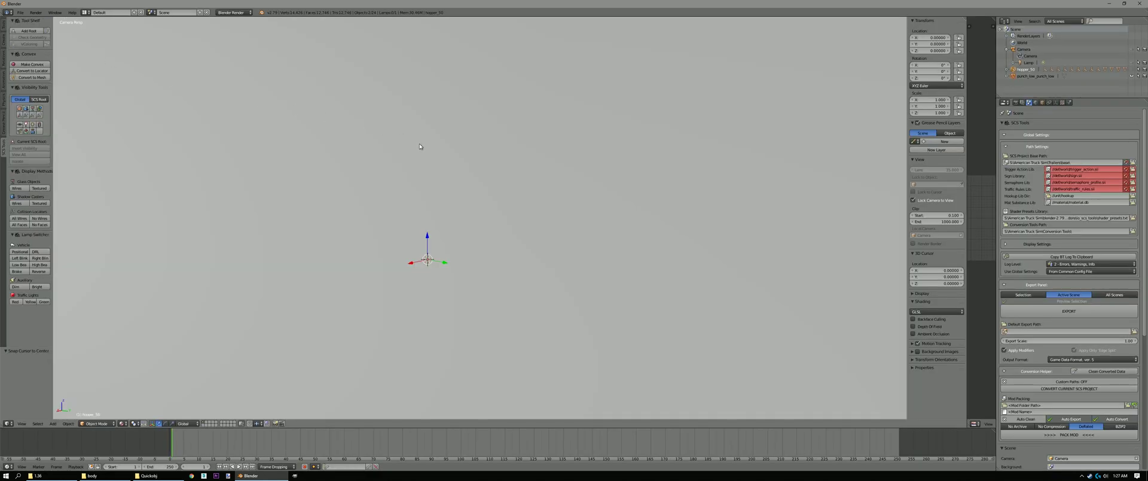
Scale down the oversized imported OBJ model and raise it along Z above the trailer
scroll(495, 263, down, 5)
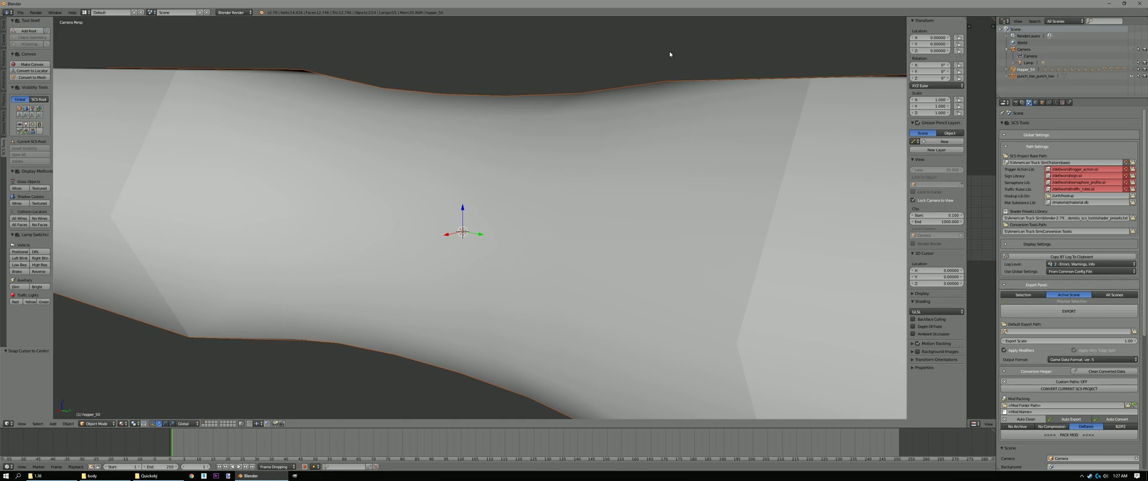
key(s)
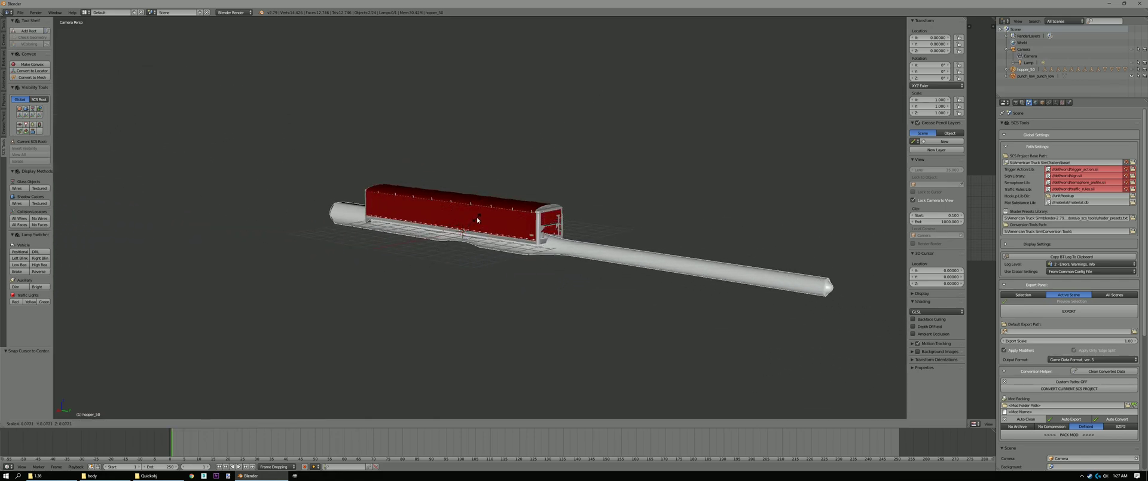
click(477, 219)
key(g)
key(z)
click(471, 140)
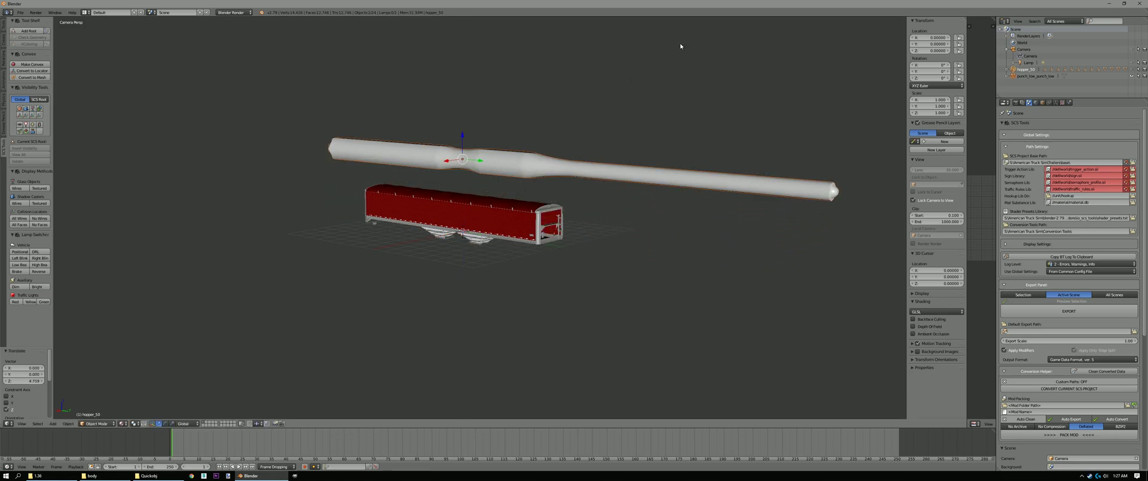
Scale the imported model by about 0.278 and lower it along Z to just above the trailer's roof
key(s)
click(458, 137)
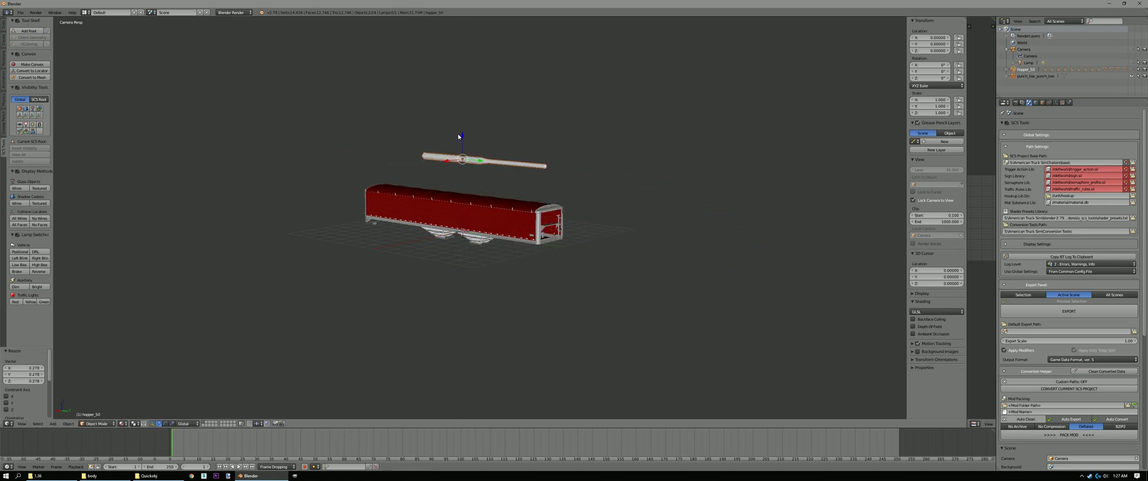
key(g)
key(z)
click(462, 179)
scroll(502, 210, up, 3)
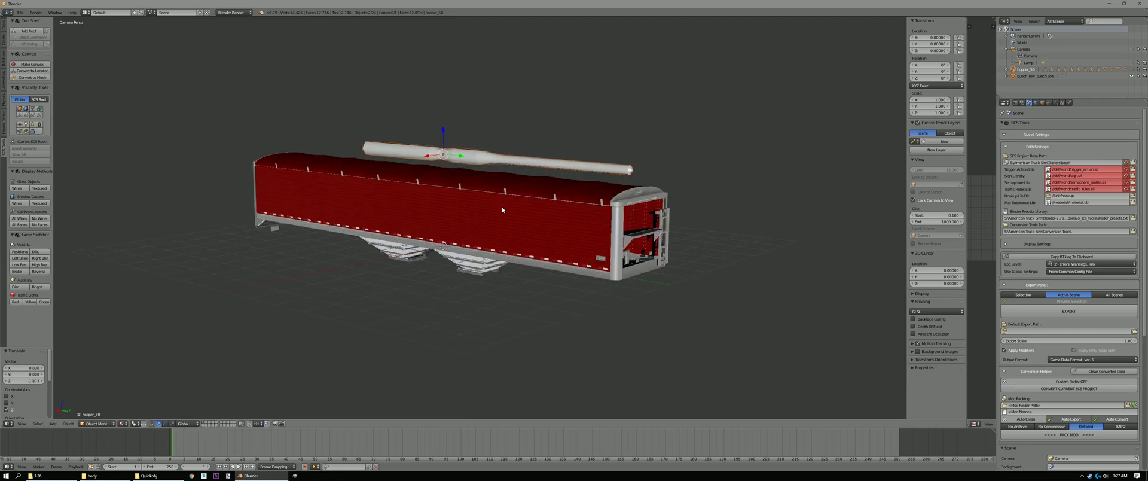
mouse_move(502, 210)
middle_down()
mouse_move(455, 214)
mouse_move(506, 220)
middle_up()
scroll(514, 234, up, 3)
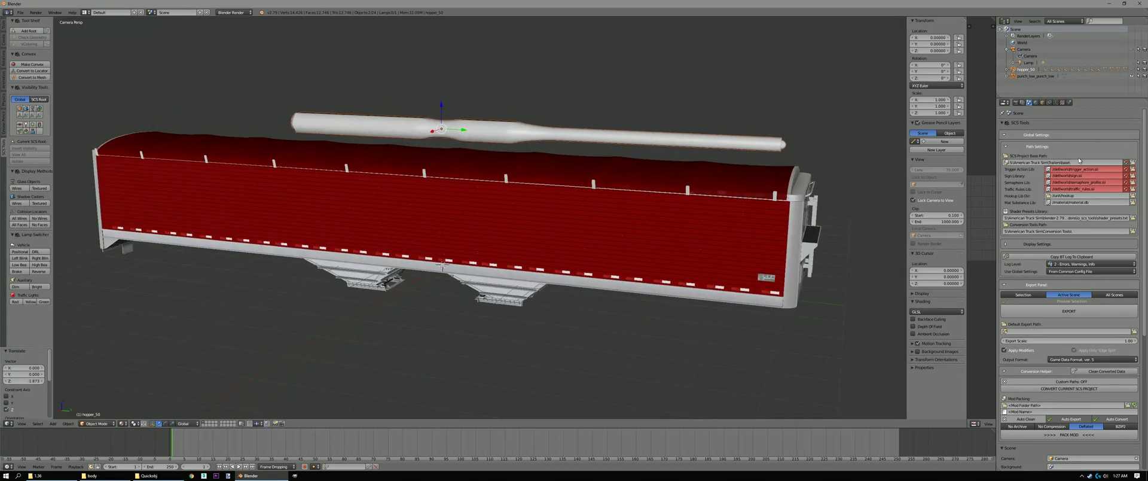
Set the SCS Project Base Path to the grainhopper folder in American Truck Sim\Trailers
click(1124, 162)
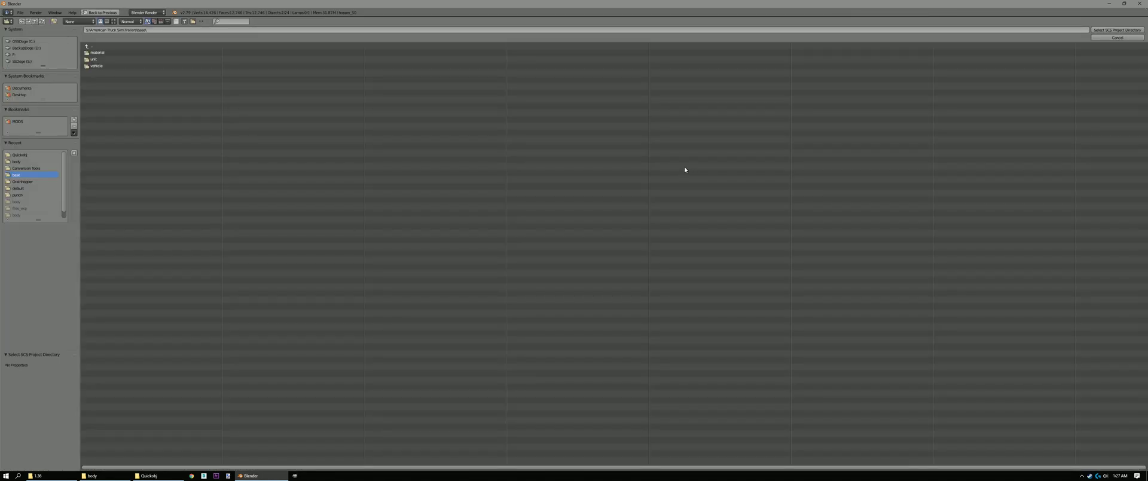
click(92, 46)
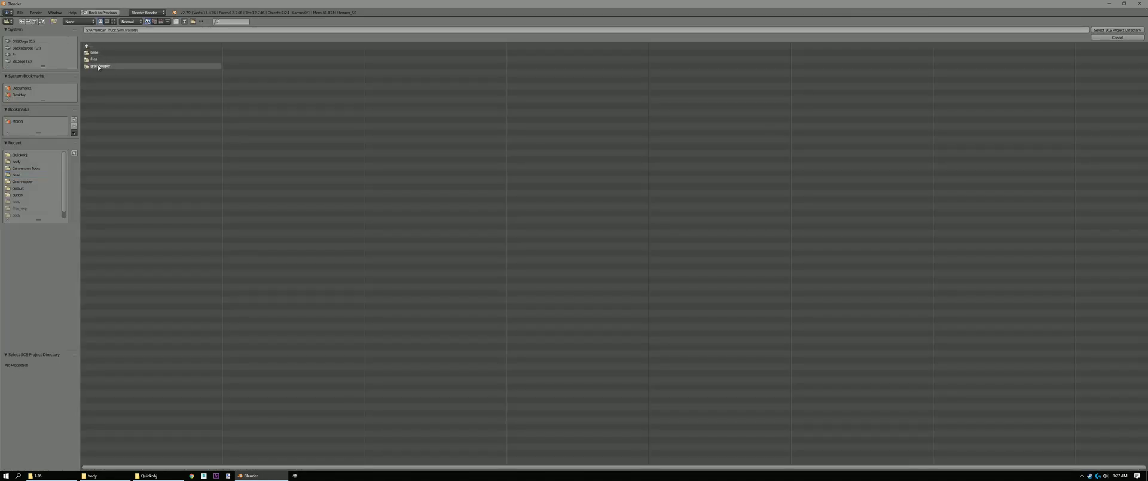
click(89, 65)
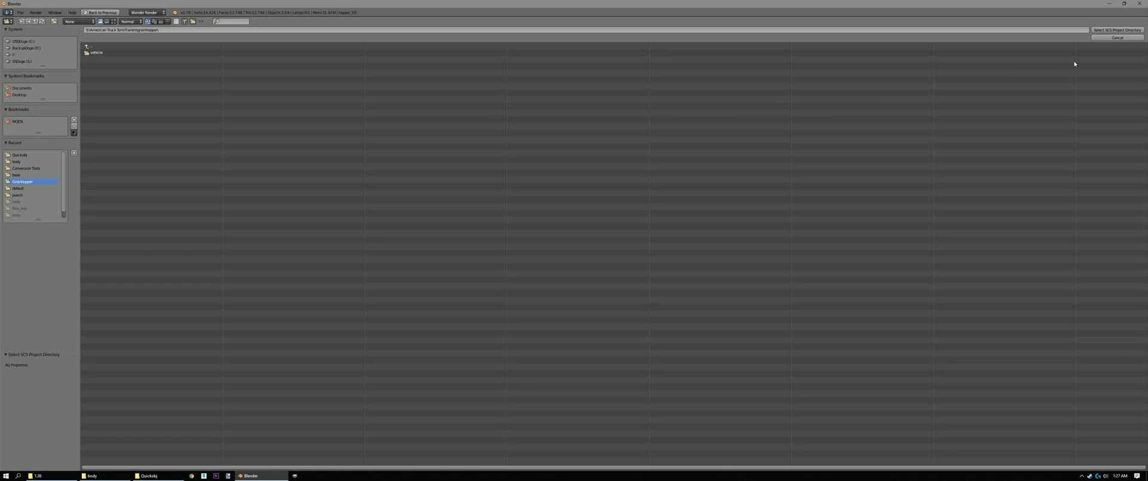
click(1117, 30)
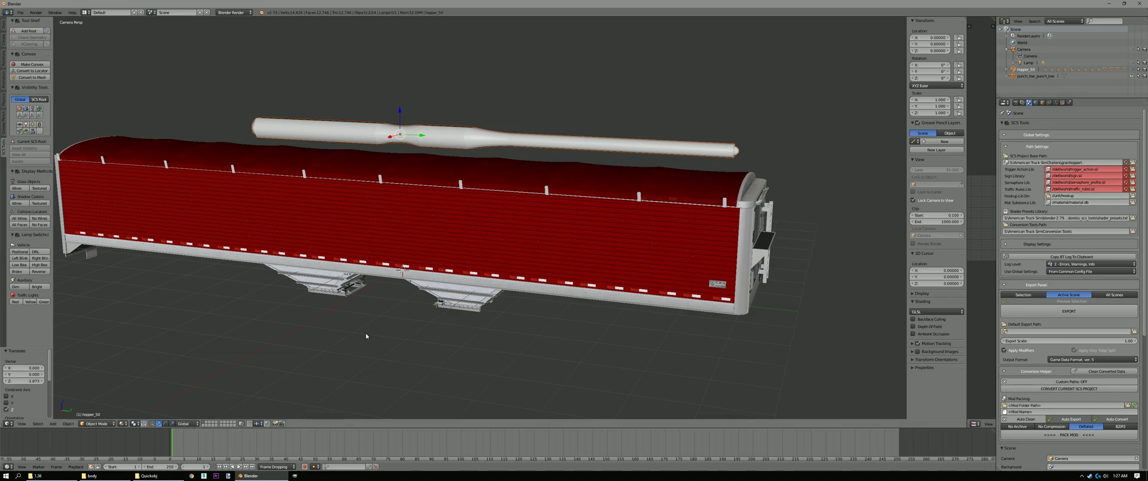
Switch to File Explorer, inspect the grainhopper folder in American Truck Sim\Trailers, and return to Blender
click(91, 475)
click(454, 153)
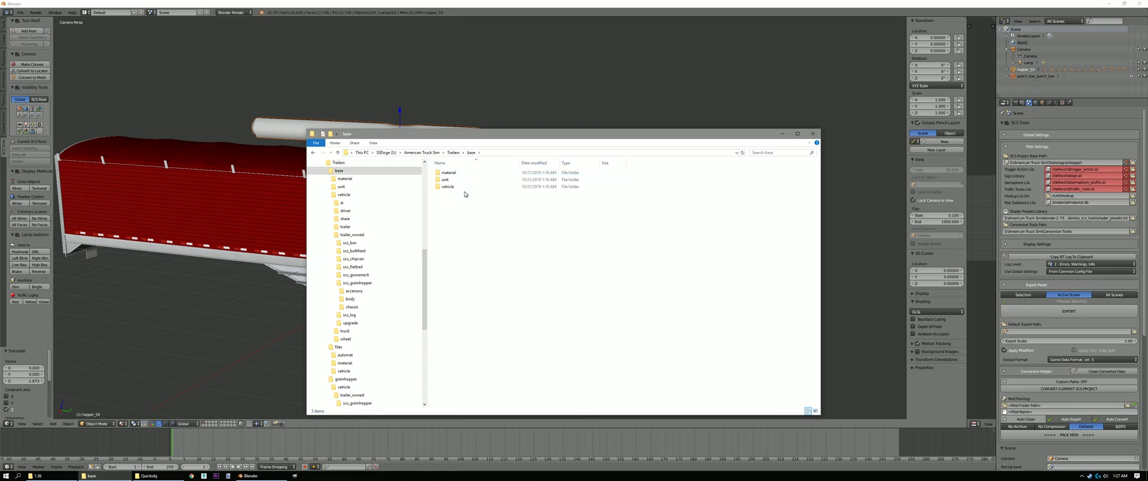
key(alt+Up)
click(450, 188)
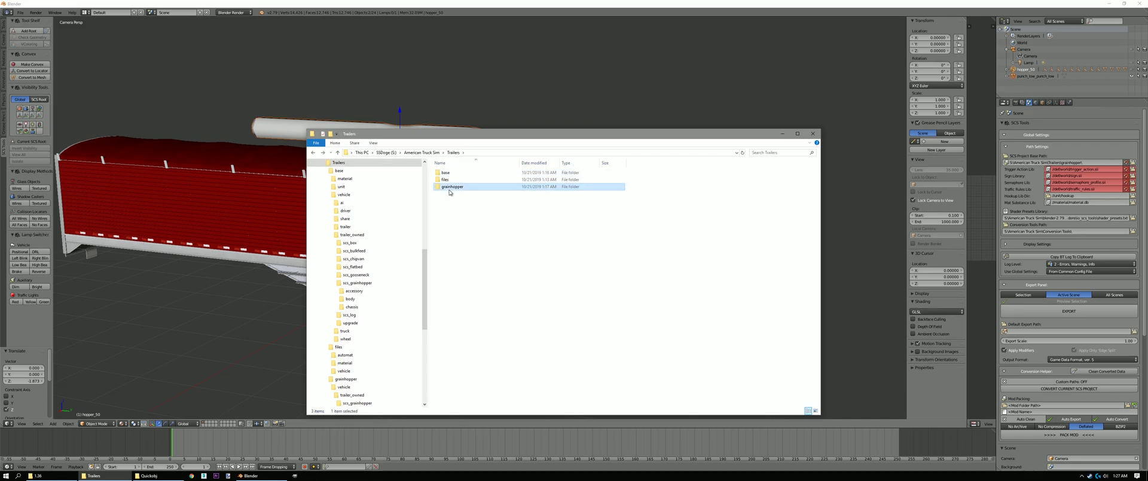
double_click(450, 188)
key(alt+Up)
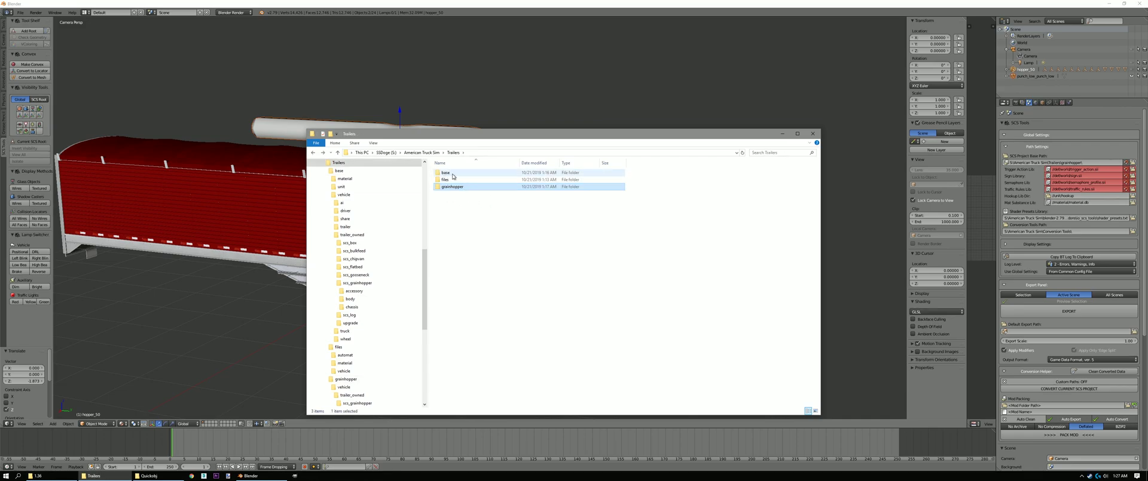
double_click(455, 187)
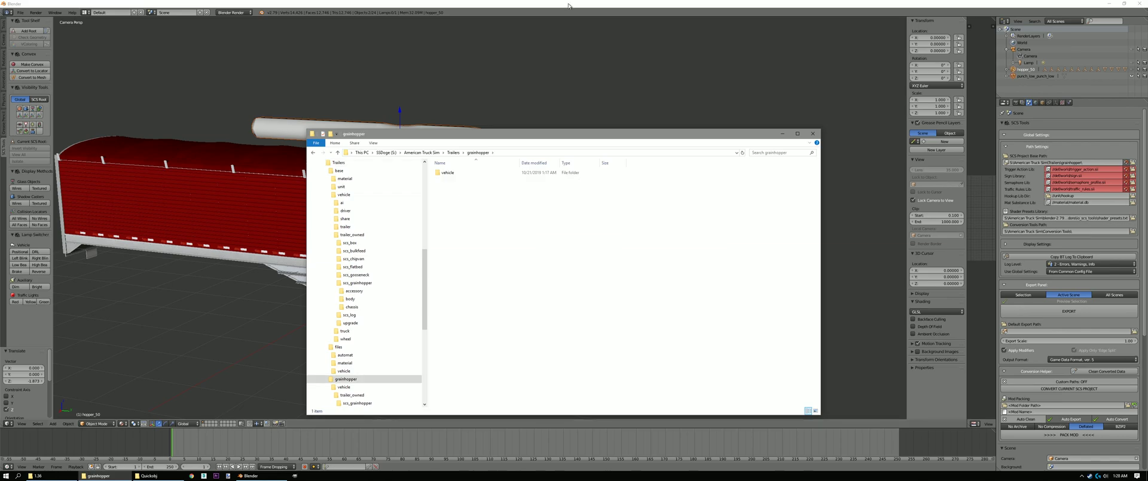
click(568, 6)
Select the punch model above the trailer and assign the dif.spec SCS shader preset to its material
scroll(525, 248, up, 2)
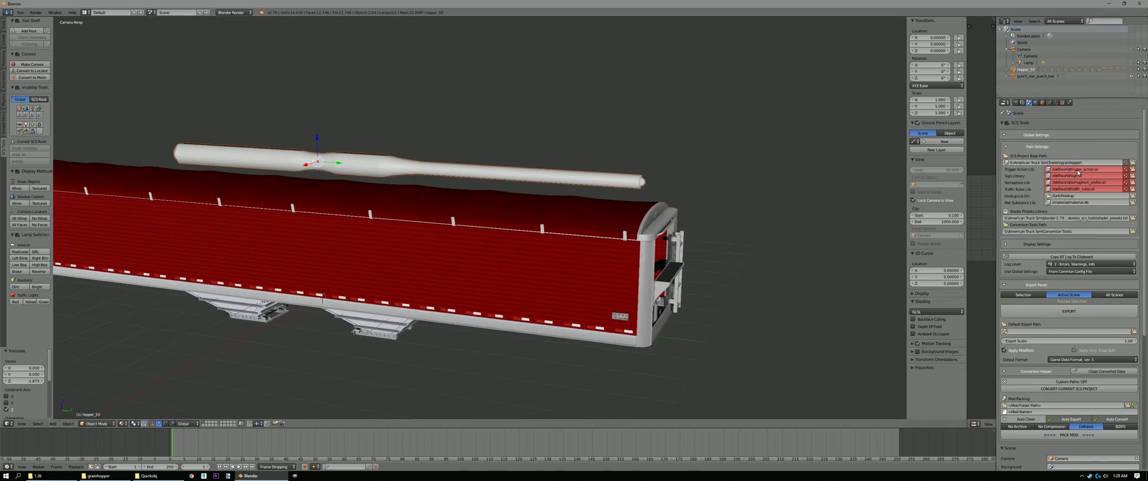
right_click(585, 180)
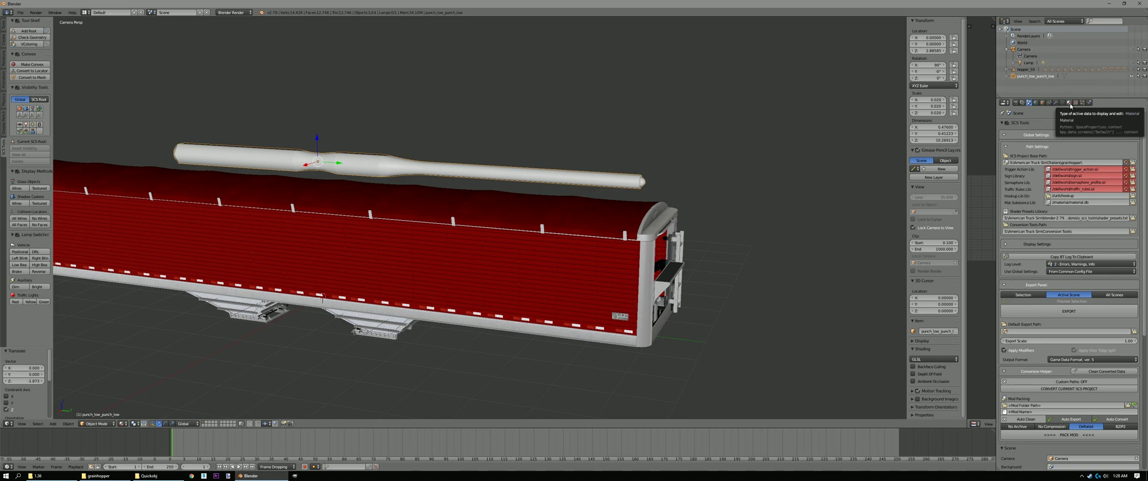
click(1070, 103)
scroll(1041, 201, up, 2)
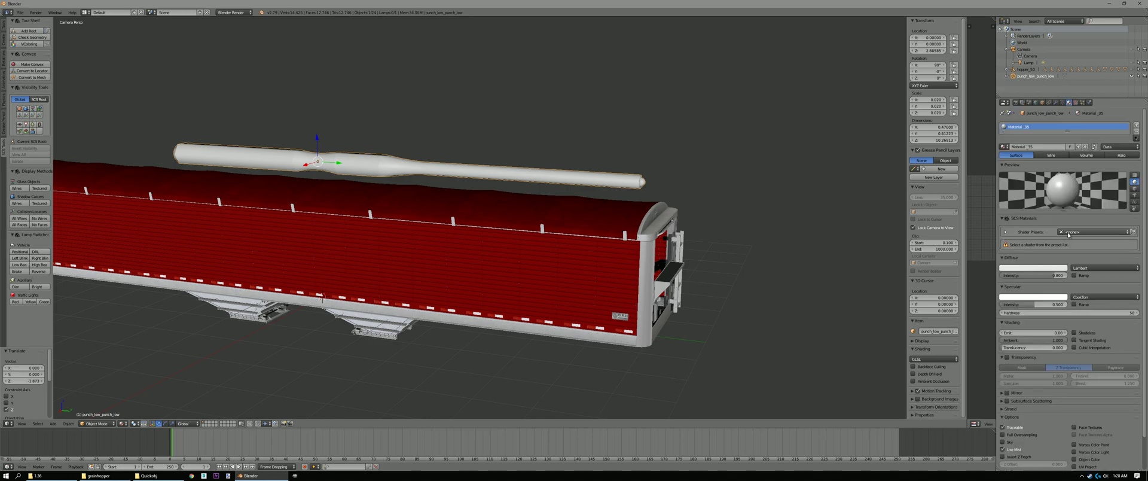
click(1035, 230)
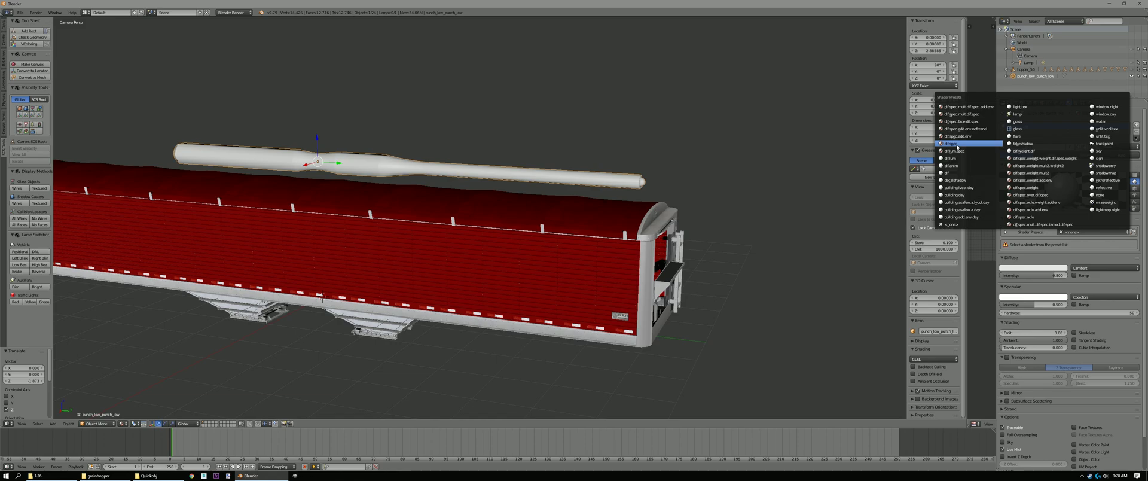
click(957, 145)
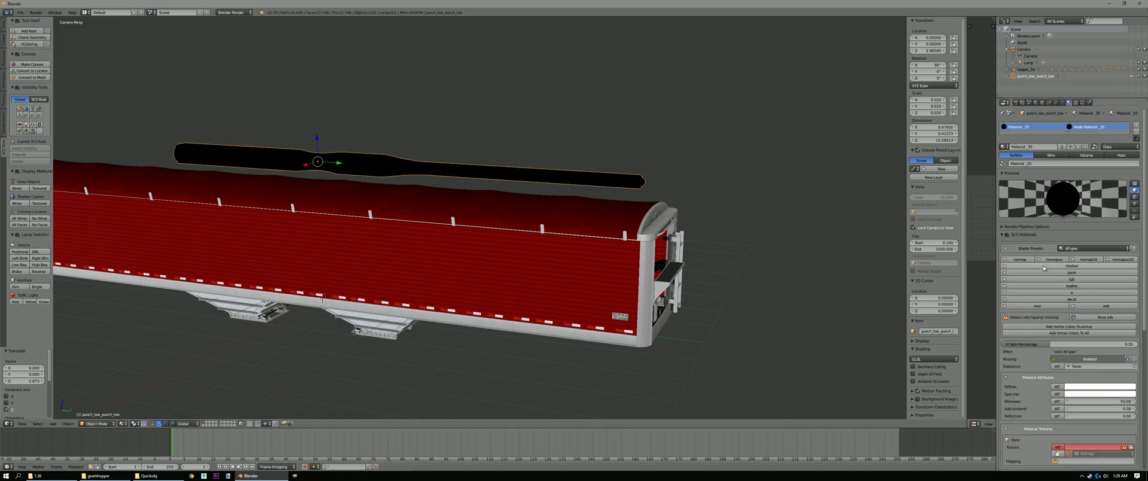
Add the missing vertex colors to all and enable the tsnmap16 normal map flavor on the punch material
click(1075, 333)
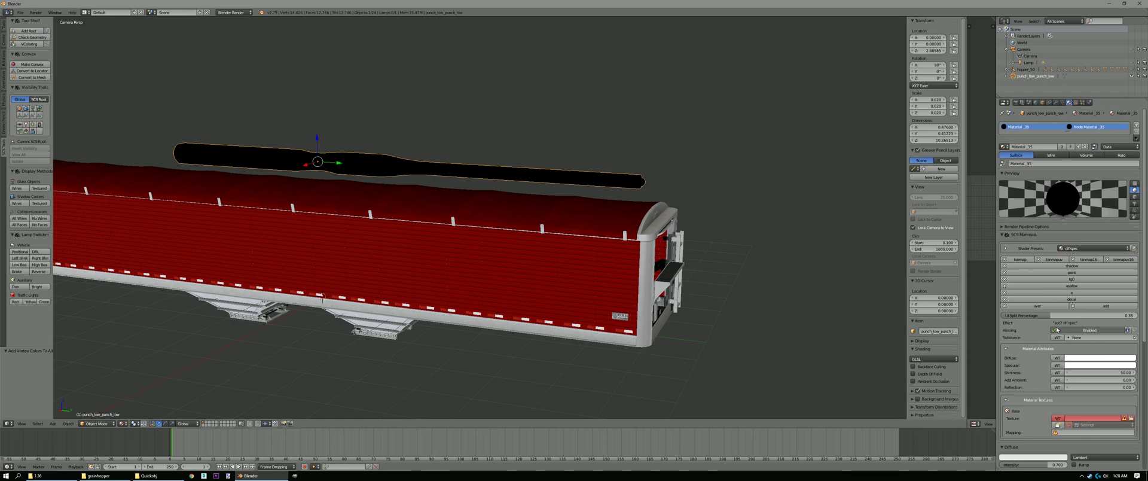
click(1088, 261)
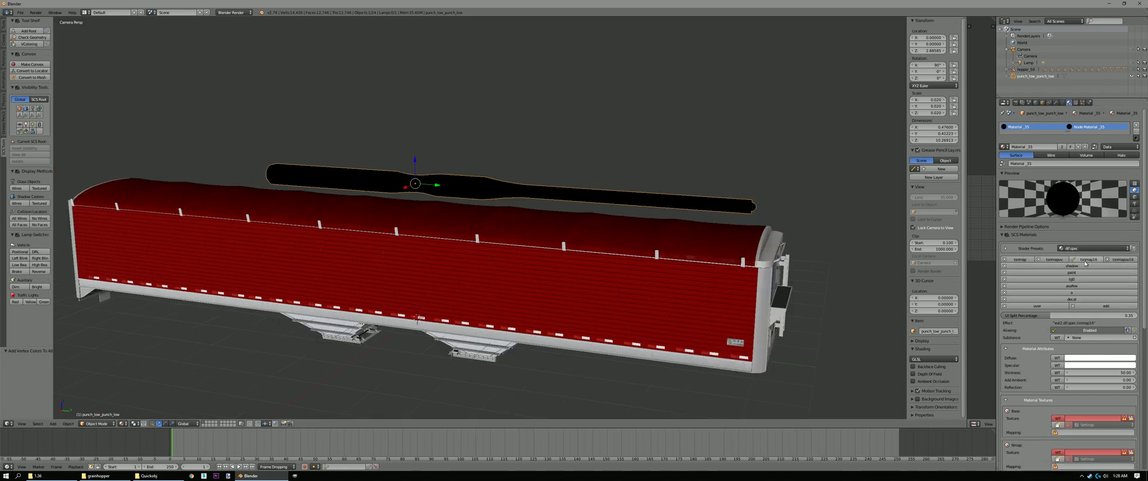
scroll(1068, 299, down, 5)
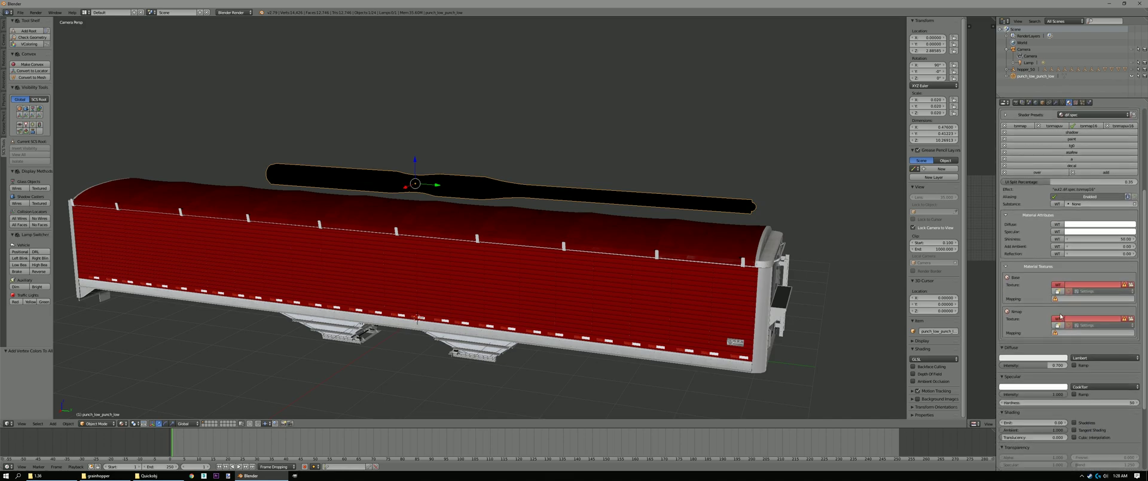
Load punch.tga from vehicle\trailer_owned\scs_grainhopper\body as the punch material's base texture
click(1130, 286)
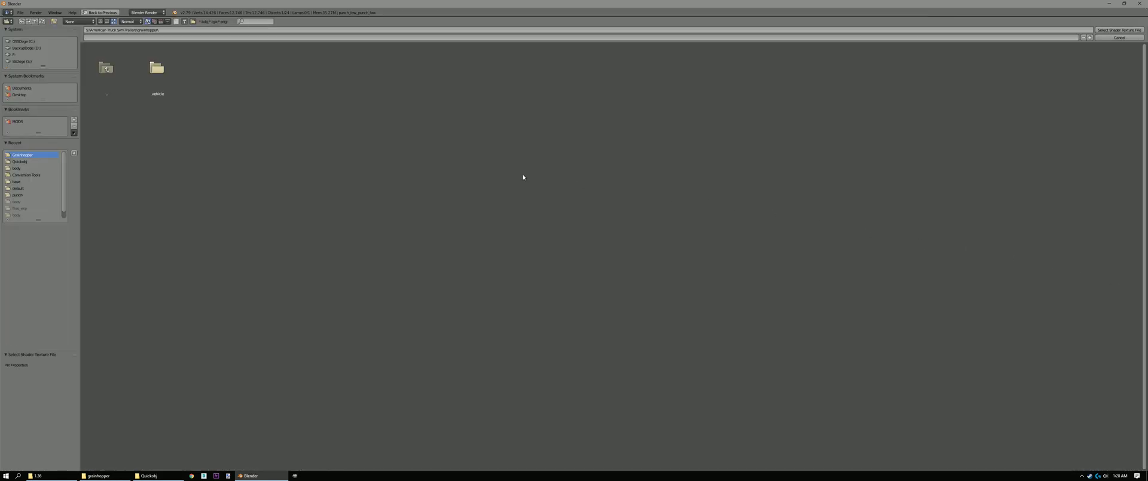
click(157, 76)
click(156, 76)
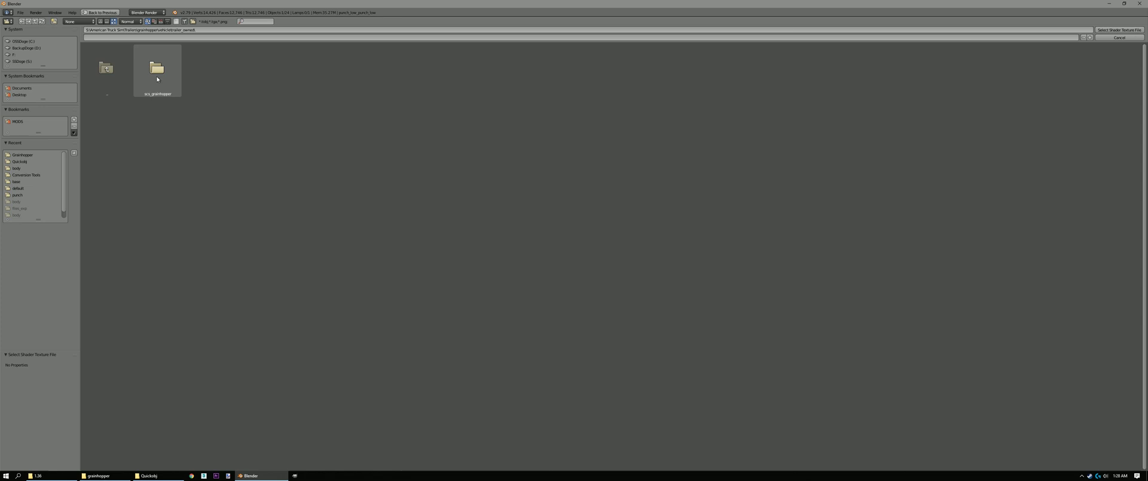
click(157, 76)
click(156, 76)
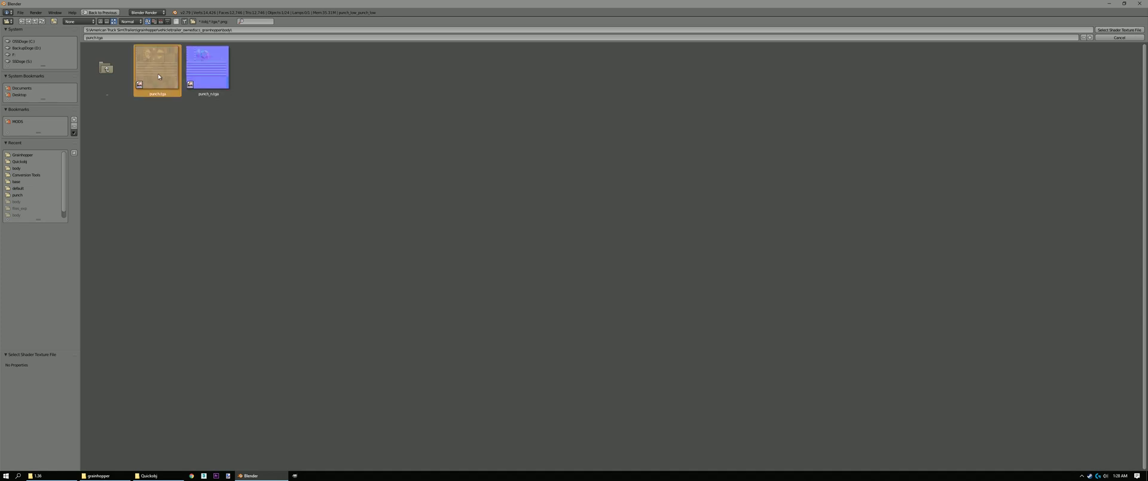
double_click(156, 73)
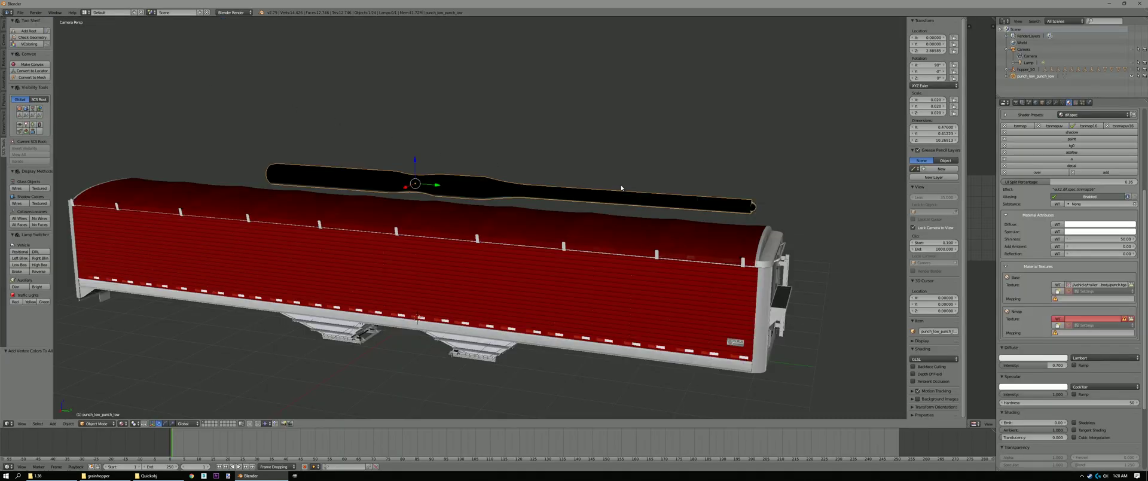
Load punch_n.tga from vehicle\trailer_owned\scs_grainhopper\body as the punch material's normal map texture
click(1130, 319)
double_click(160, 78)
double_click(160, 85)
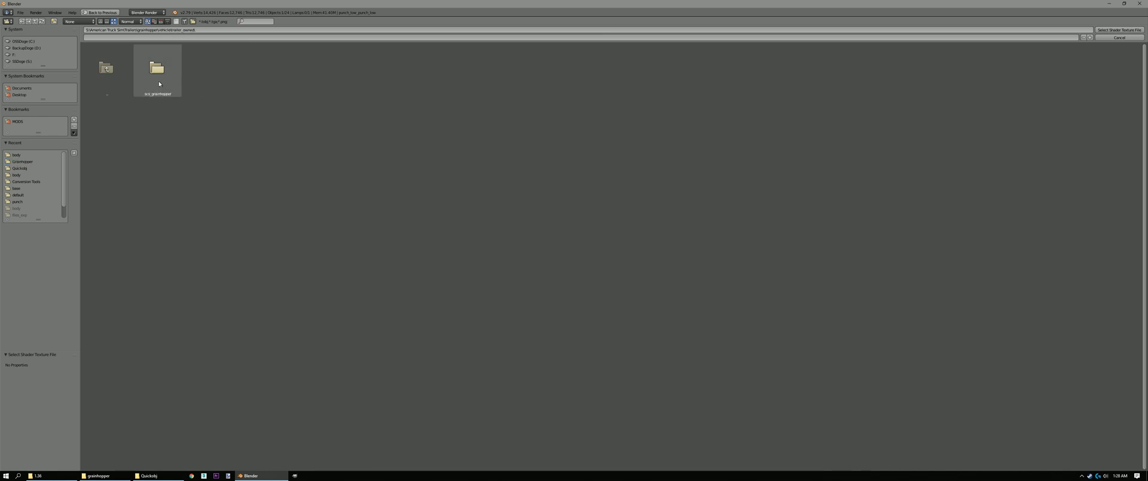
double_click(159, 82)
double_click(209, 69)
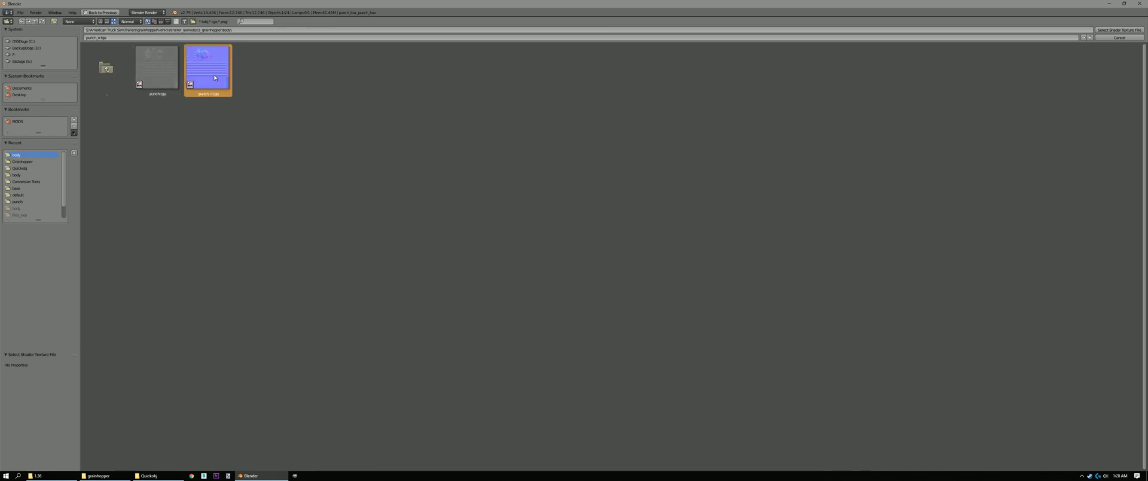
ctrl+scroll(759, 253, down, 3)
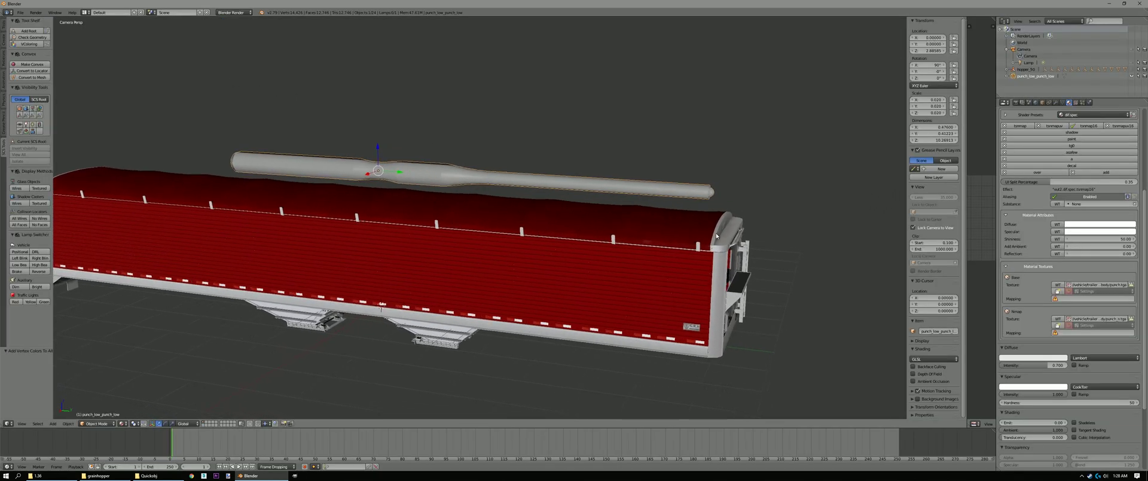
Set the mapping of both the base and normal map textures to UVMap
click(1070, 299)
click(1058, 309)
click(1094, 332)
click(1094, 319)
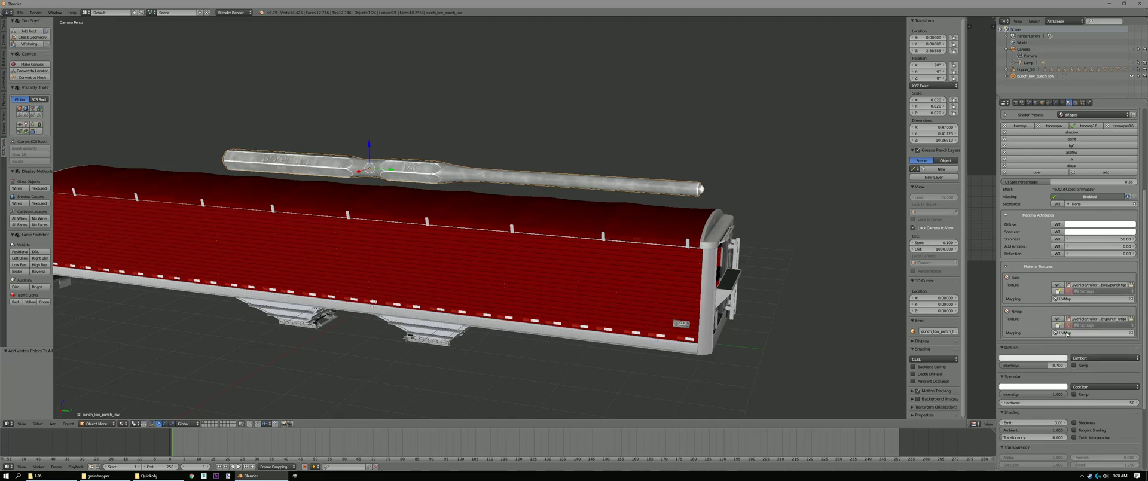
Move the textured punch along the trailer's length, to about -1.57 on Y
scroll(381, 174, up, 2)
scroll(381, 174, up, 1)
scroll(381, 174, down, 3)
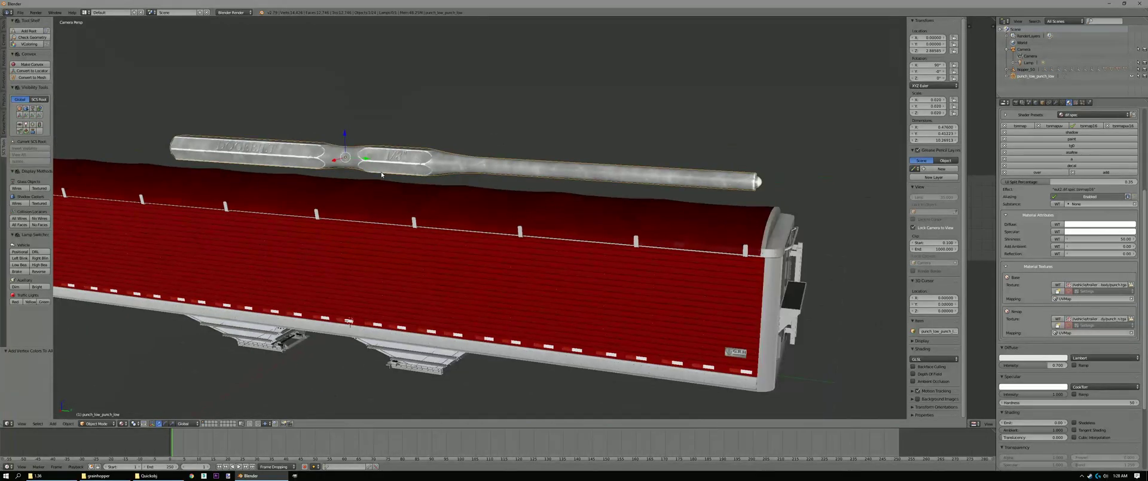
middle_drag(706, 244, 588, 222)
middle_drag(526, 174, 564, 181)
drag(565, 180, 545, 186)
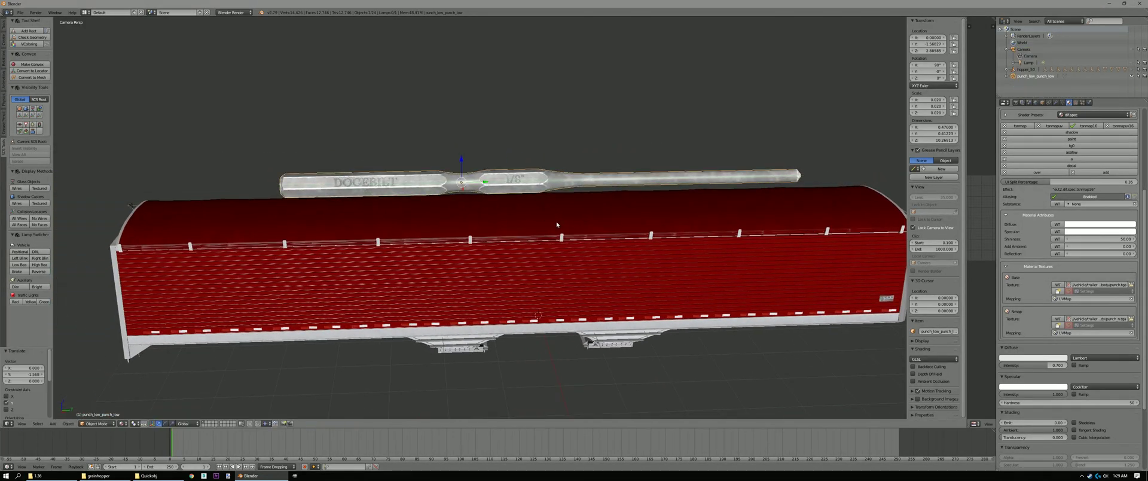
middle_drag(545, 185, 512, 211)
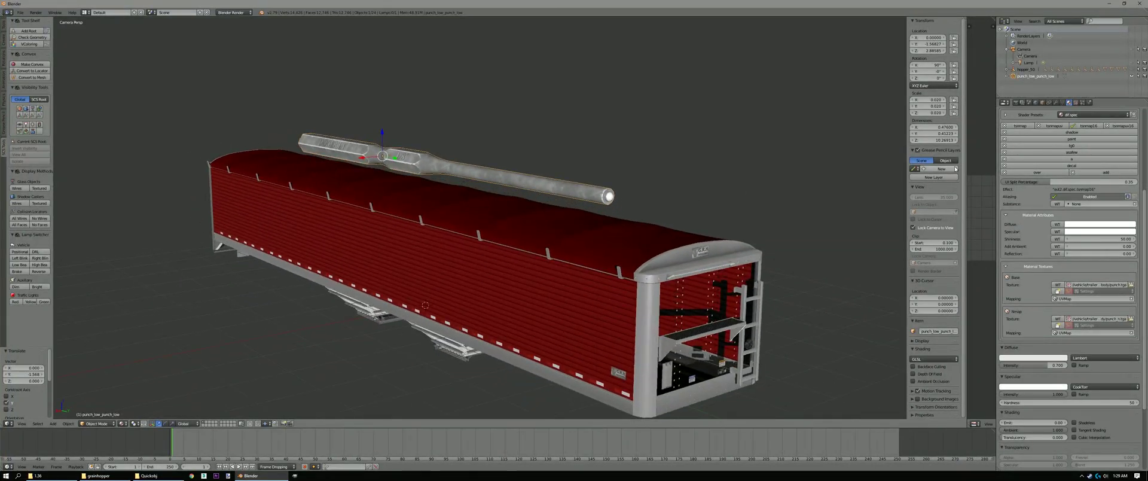
Parent the punch object to the hopper_50 root and check its place in the expanded hierarchy
drag(1015, 79, 1016, 72)
click(1008, 70)
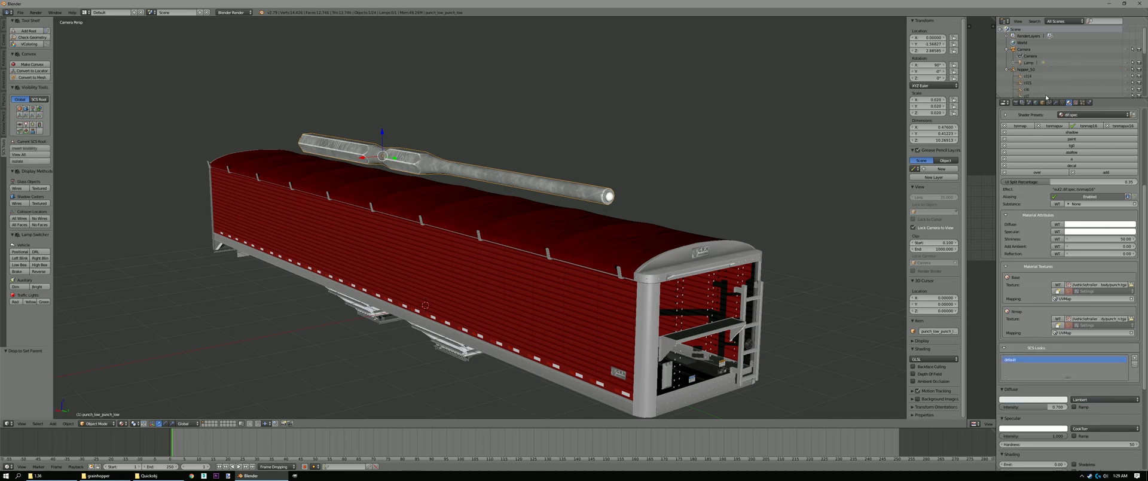
scroll(1047, 89, down, 5)
scroll(1047, 89, down, 1)
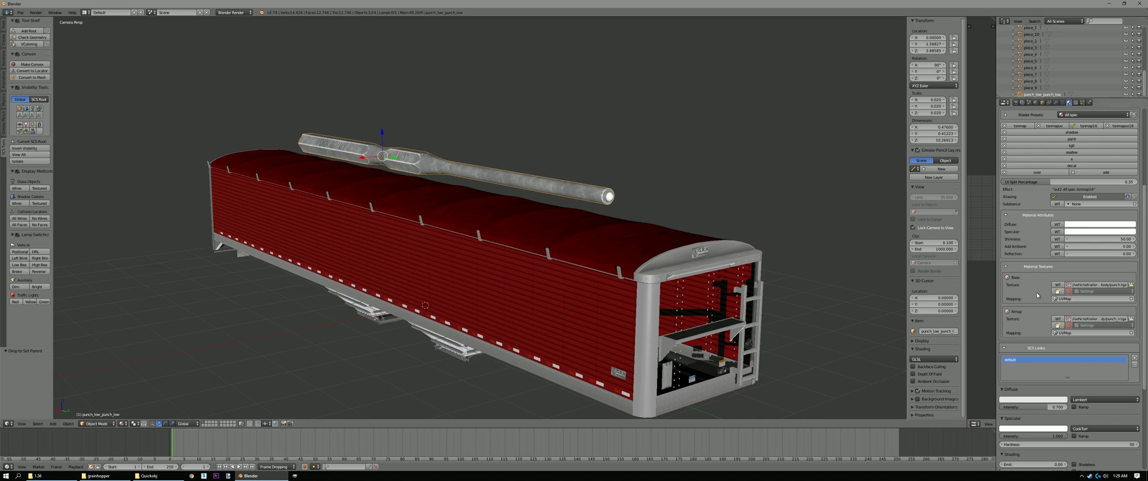
scroll(1107, 421, up, 6)
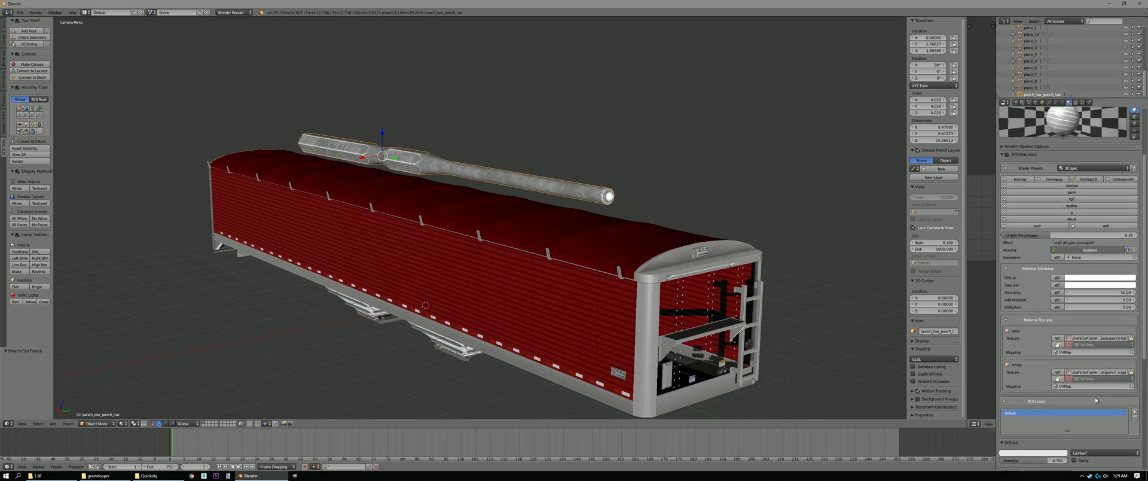
Set SCS mod packing to No Compression with the American Truck Simulator mod folder as its destination
click(1029, 103)
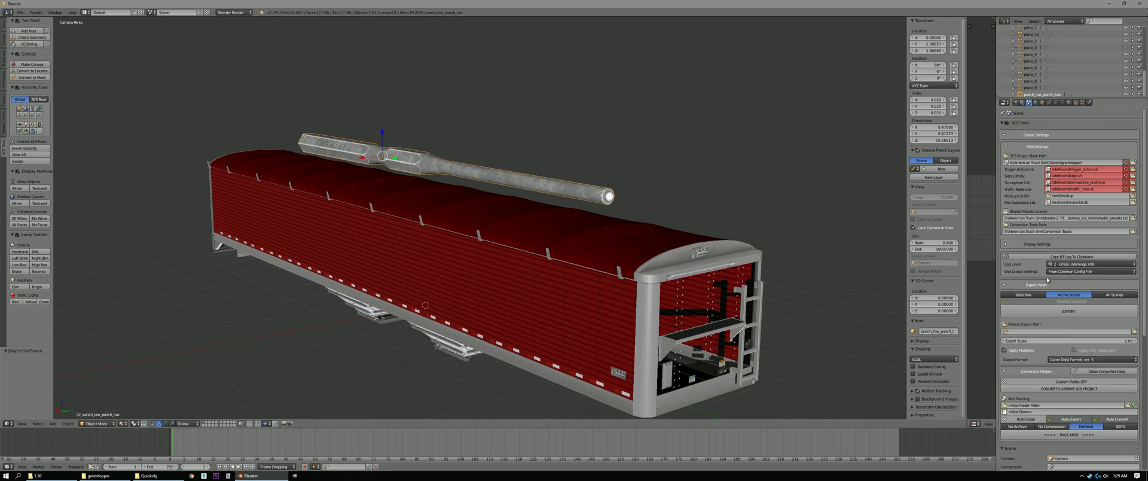
scroll(1048, 280, down, 8)
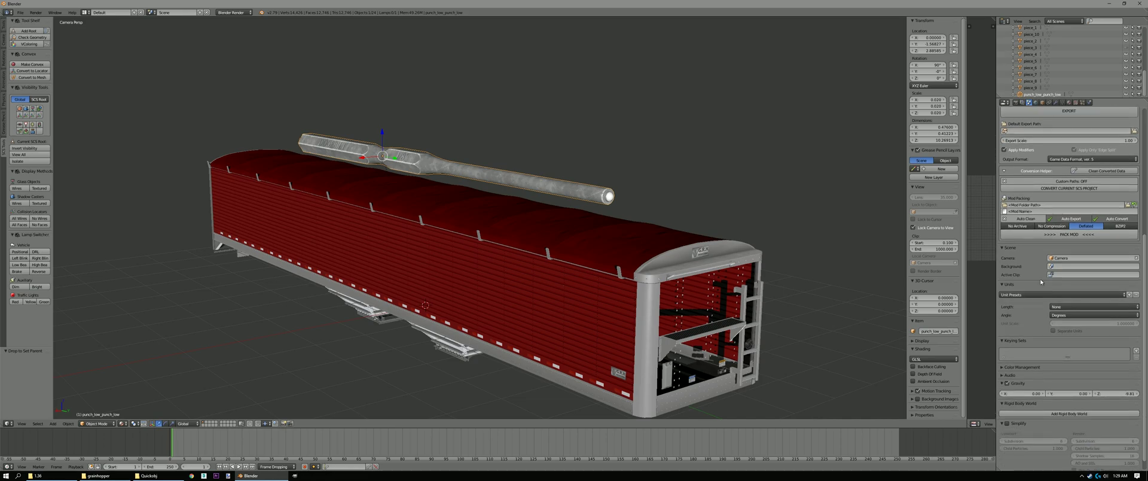
click(1028, 220)
click(1051, 226)
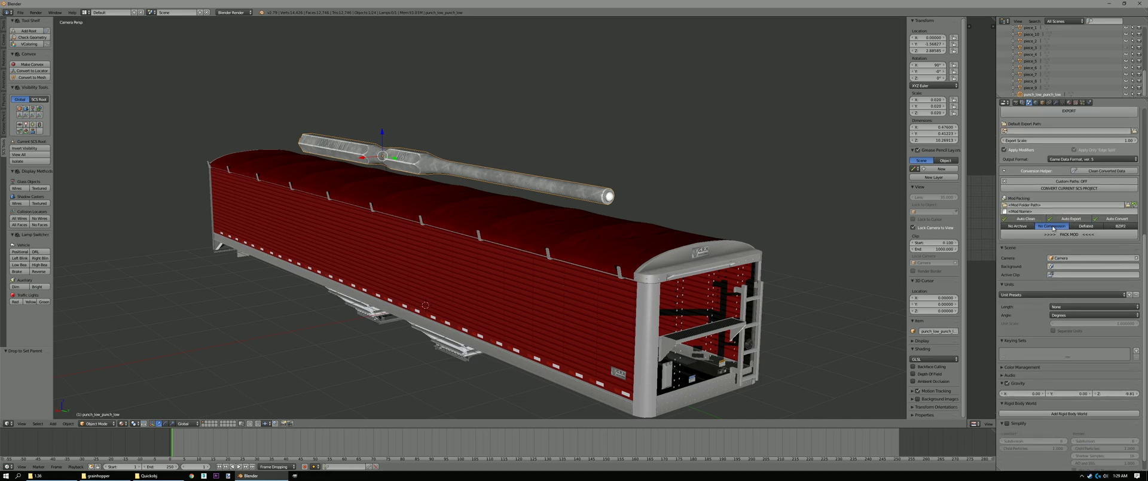
click(1135, 204)
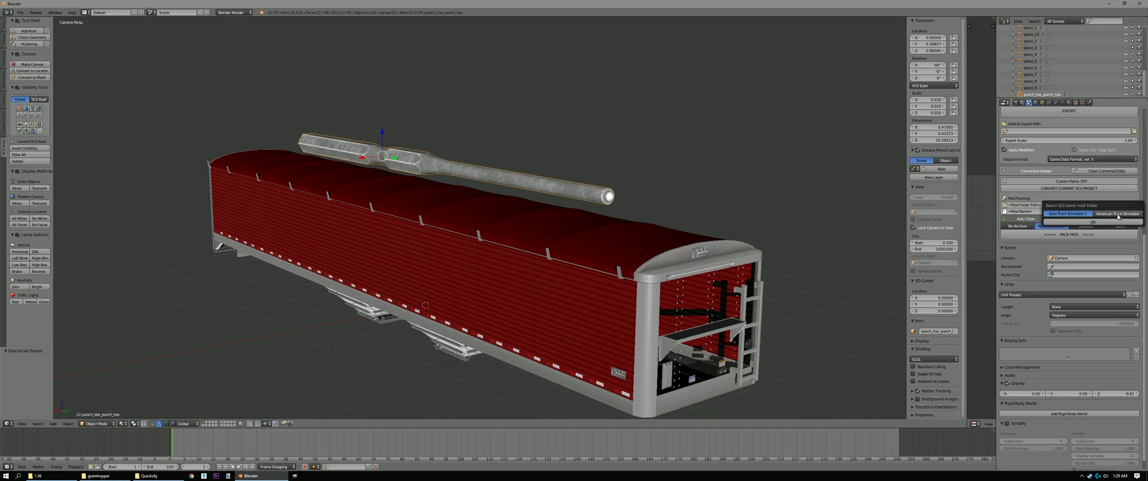
click(1118, 214)
click(1093, 221)
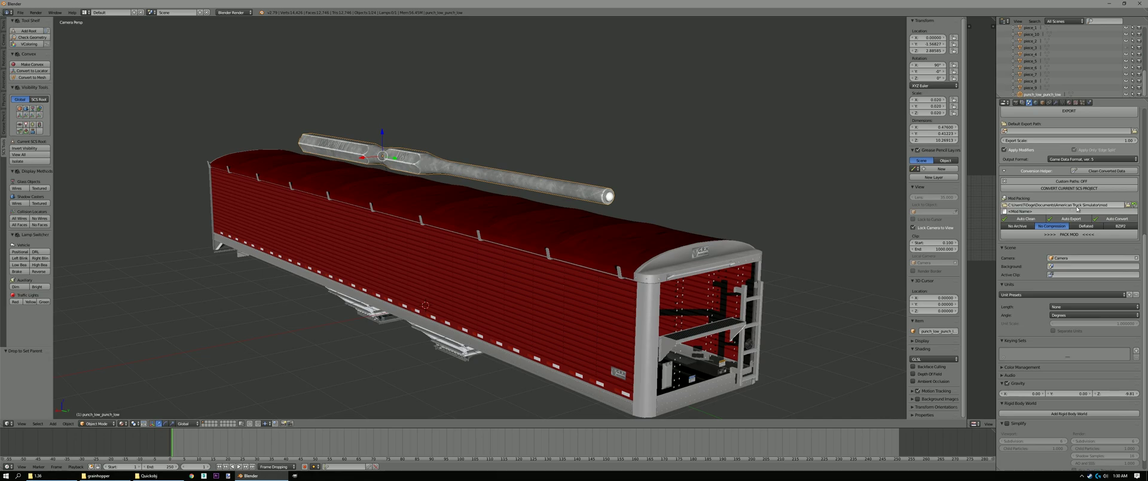
Name the packed mod punch
click(1030, 211)
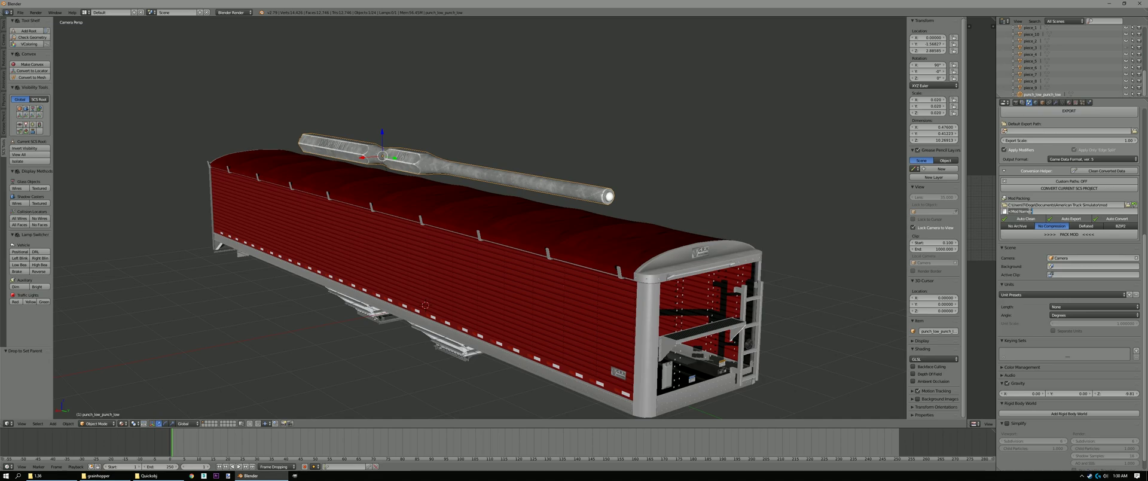
key(BackSpace)
key(Return)
Set the Default Export Path to the vehicle\trailer_owned\scs_grainhopper\body folder of the grainhopper project
scroll(1041, 285, up, 2)
scroll(1044, 310, up, 4)
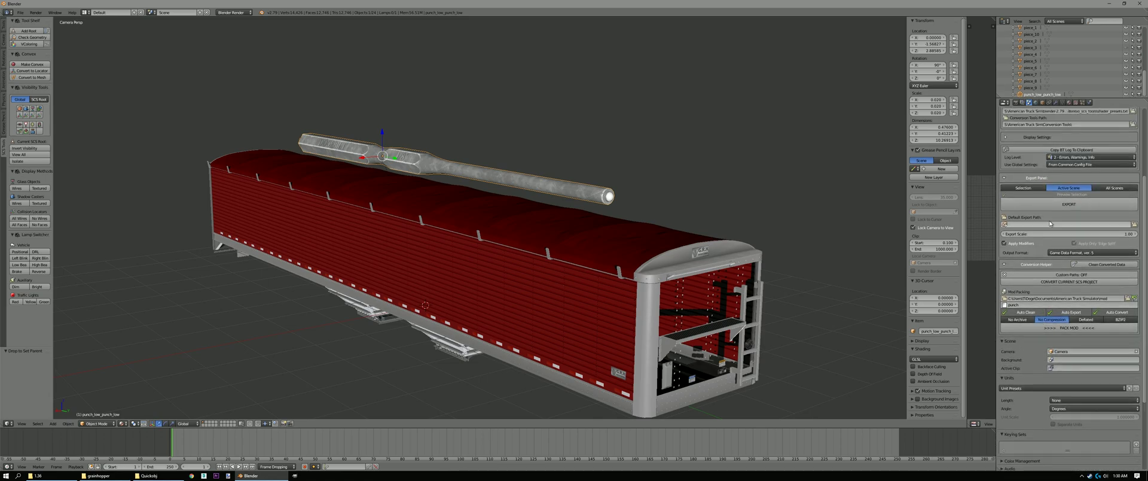
click(1134, 225)
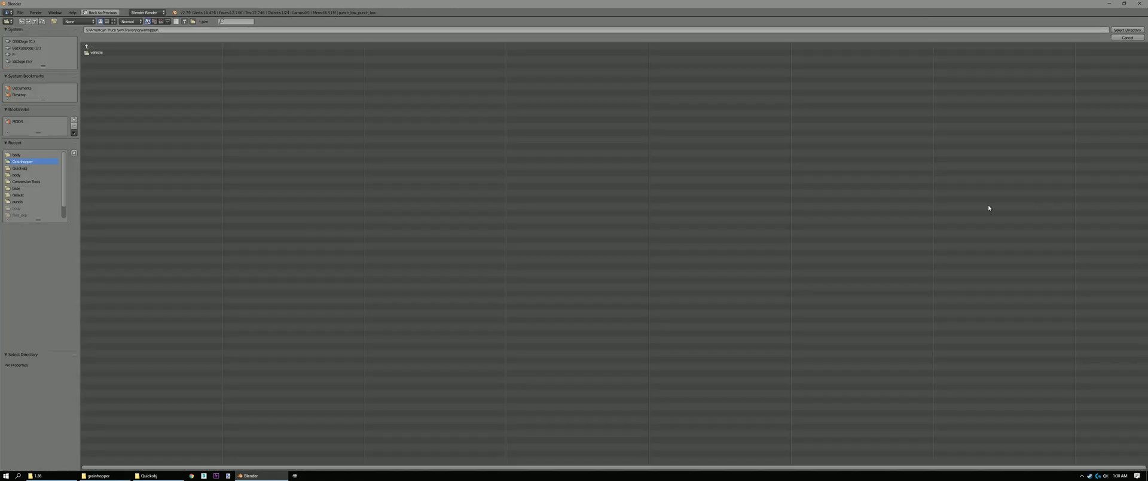
click(96, 53)
click(99, 53)
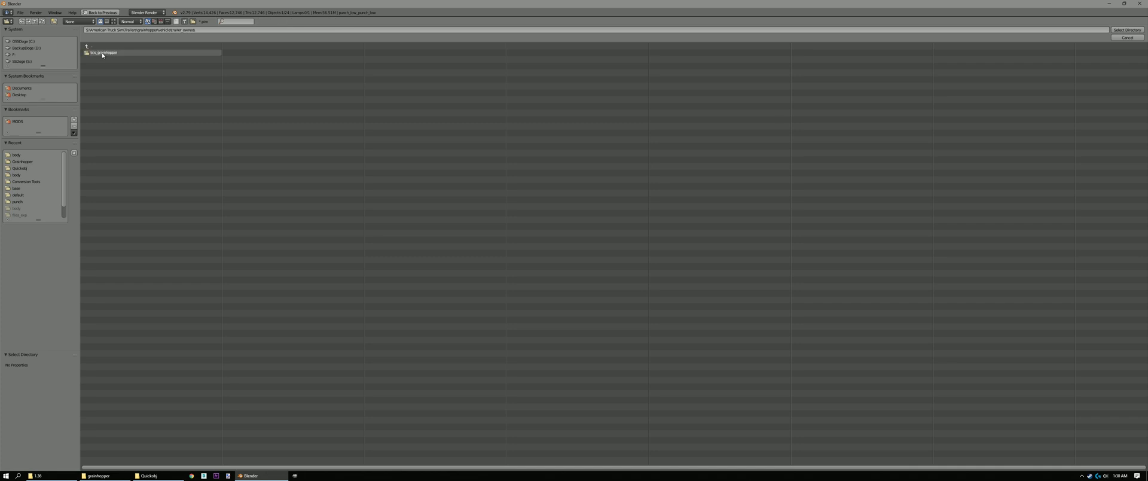
click(101, 53)
click(102, 54)
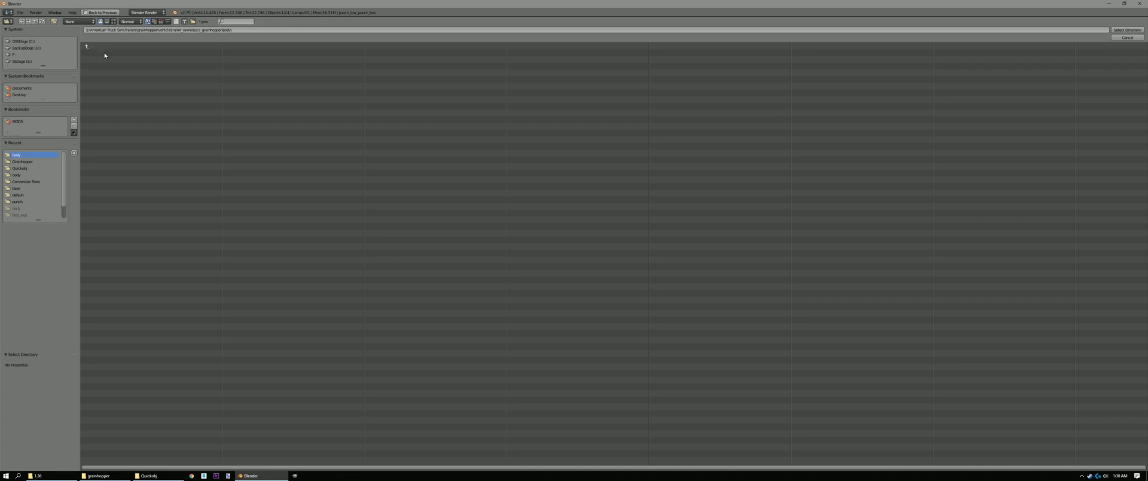
click(1127, 30)
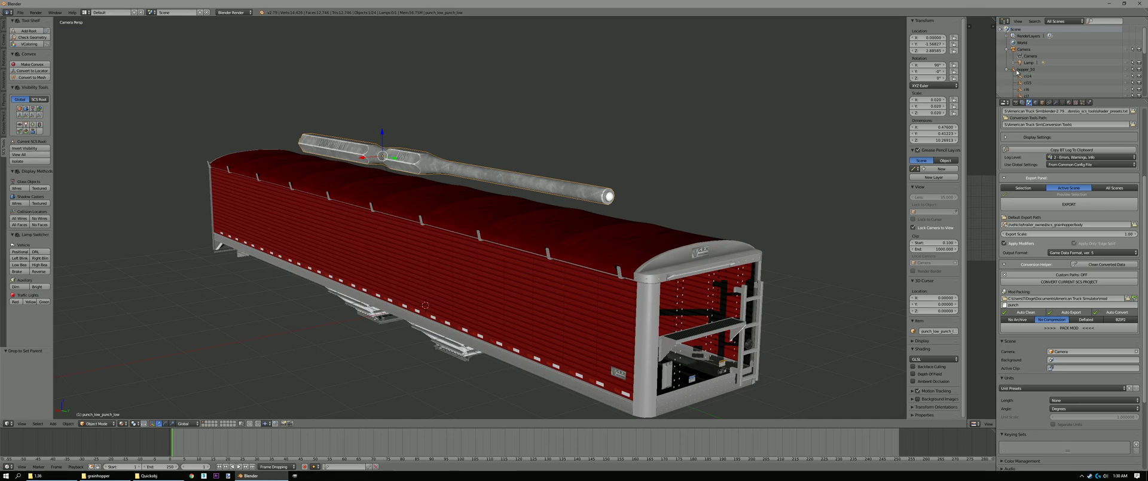
Select the hopper_50 root with its hierarchy collapsed and pack the mod
click(1016, 70)
scroll(1045, 372, down, 6)
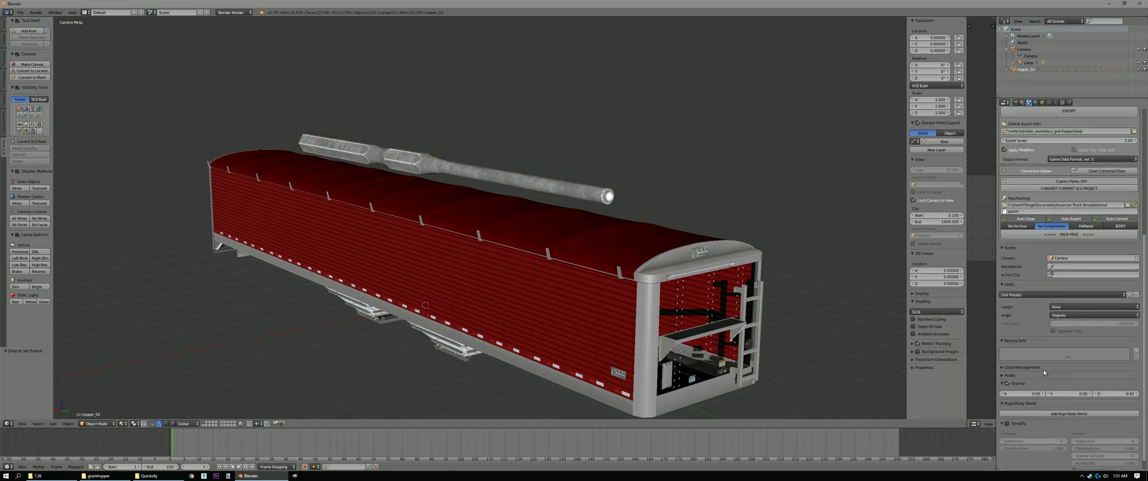
scroll(1075, 304, up, 3)
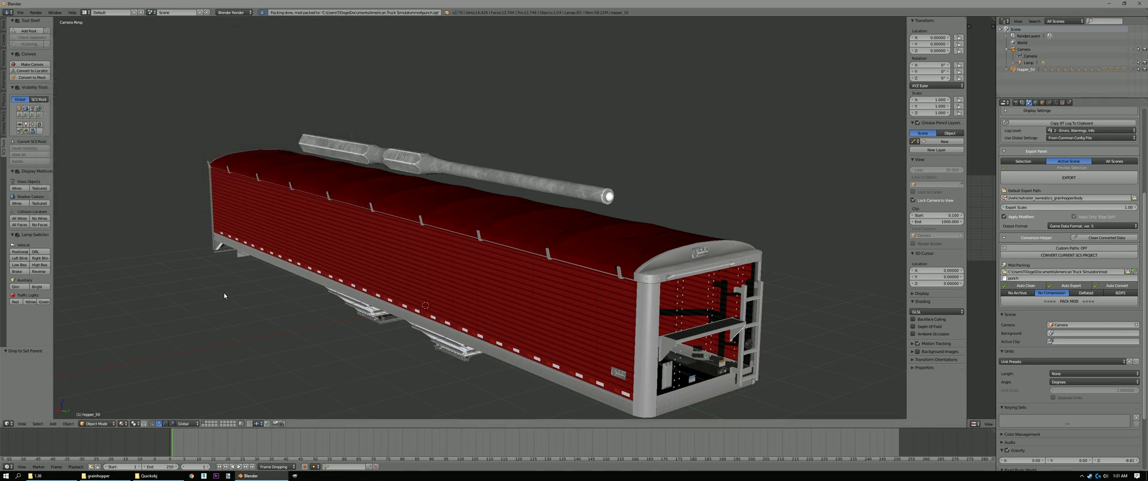
Switch to File Explorer, sort the American Truck Simulator mod folder by newest modification date and delete grainpunch.zip
click(250, 475)
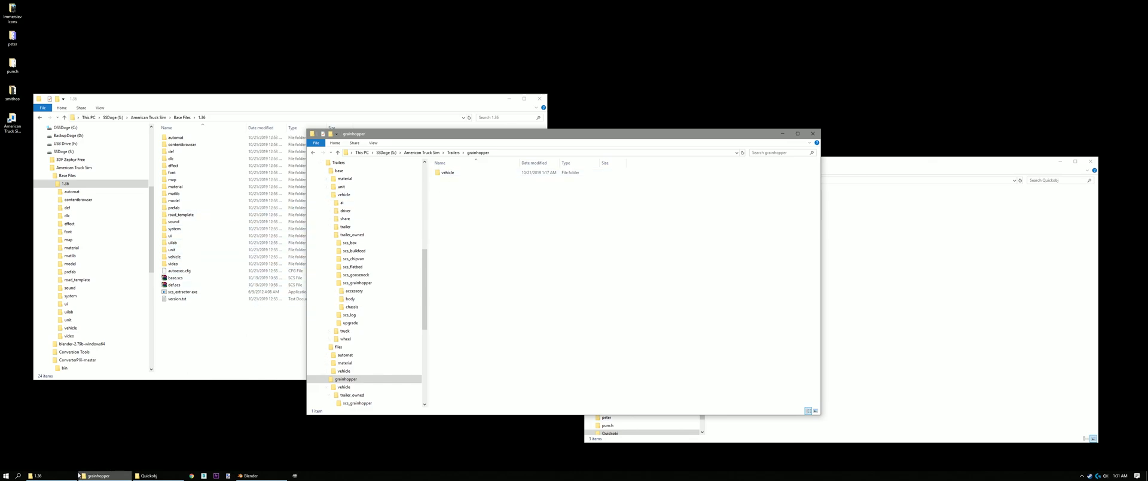
click(148, 476)
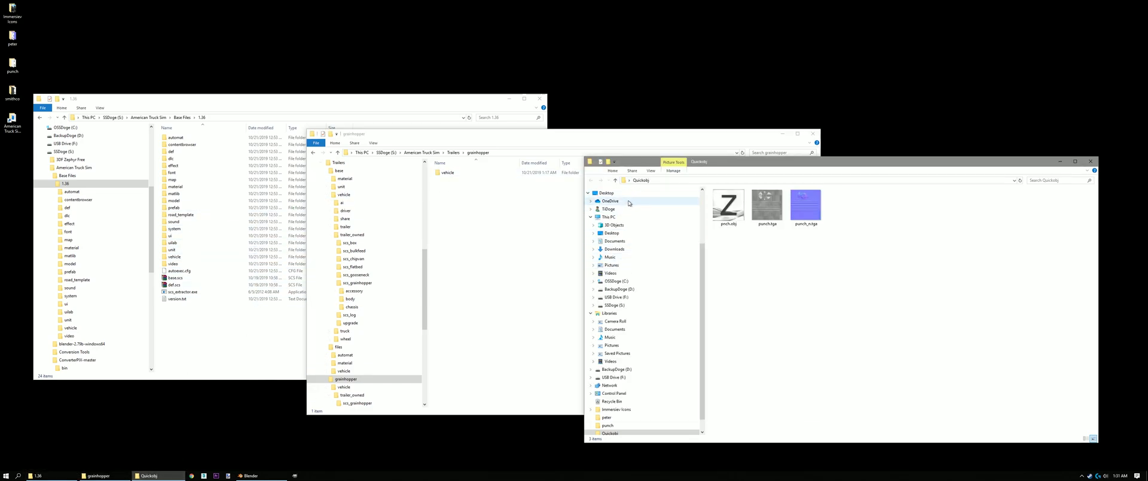
scroll(652, 303, up, 3)
click(606, 249)
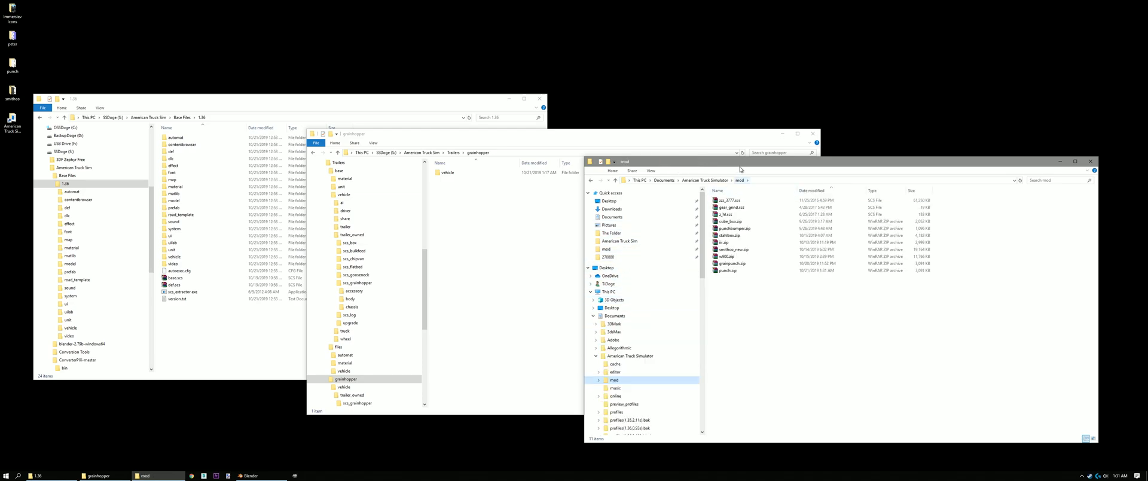
drag(741, 170, 430, 168)
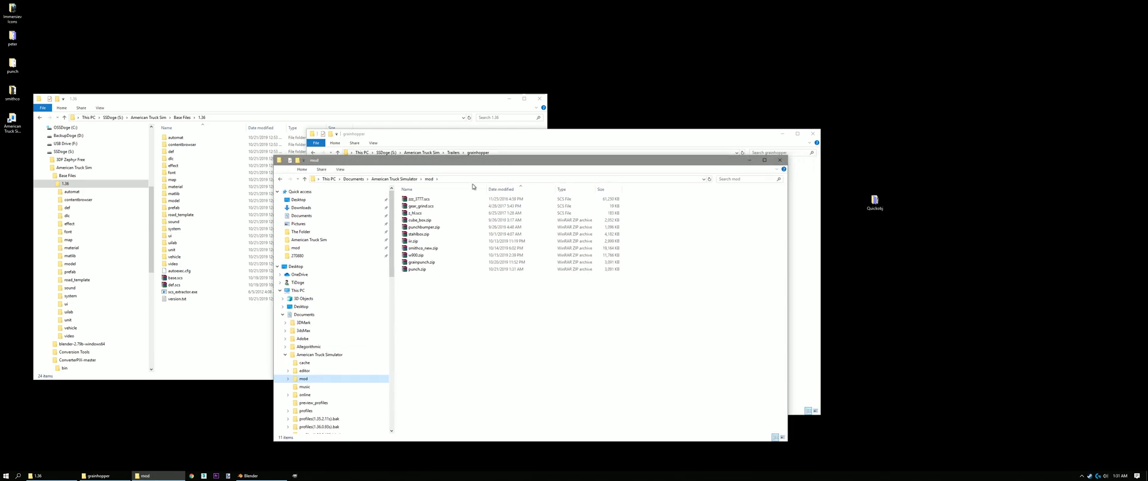
click(534, 190)
click(433, 206)
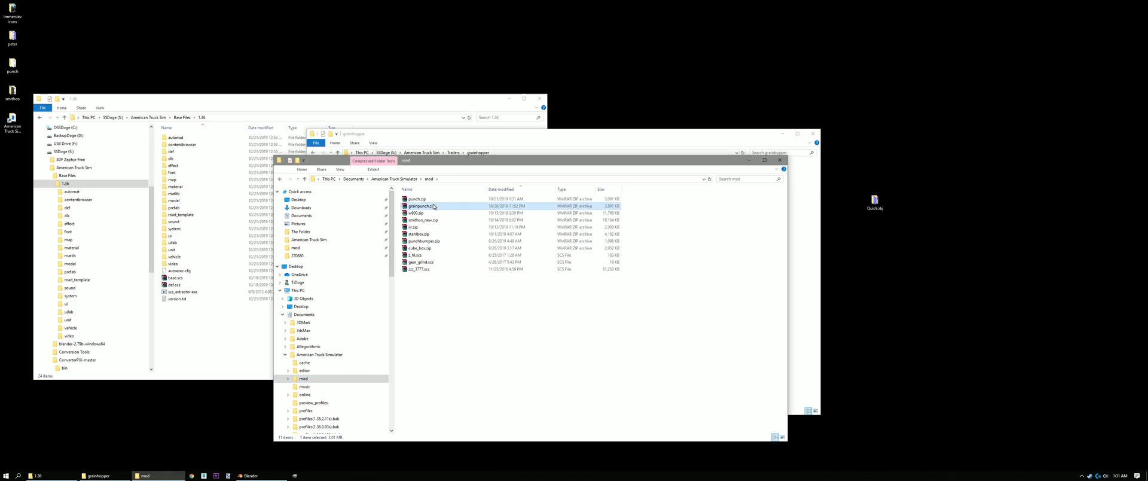
key(Delete)
Examine the packed files inside punch.zip under vehicle\trailer_owned\scs_grainhopper\body, and close the archive
click(412, 199)
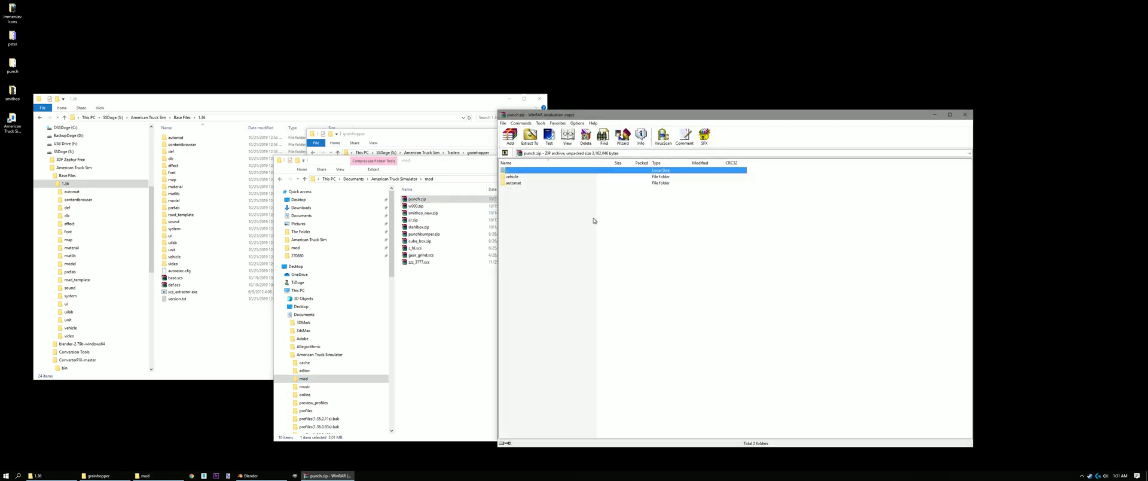
click(768, 281)
click(512, 183)
double_click(512, 183)
double_click(510, 171)
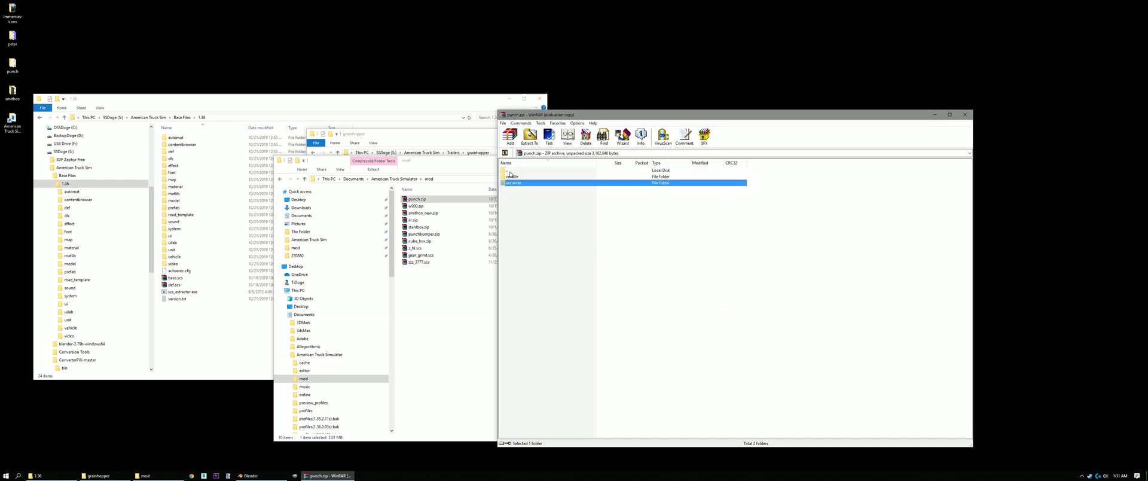
double_click(513, 183)
double_click(518, 177)
double_click(520, 178)
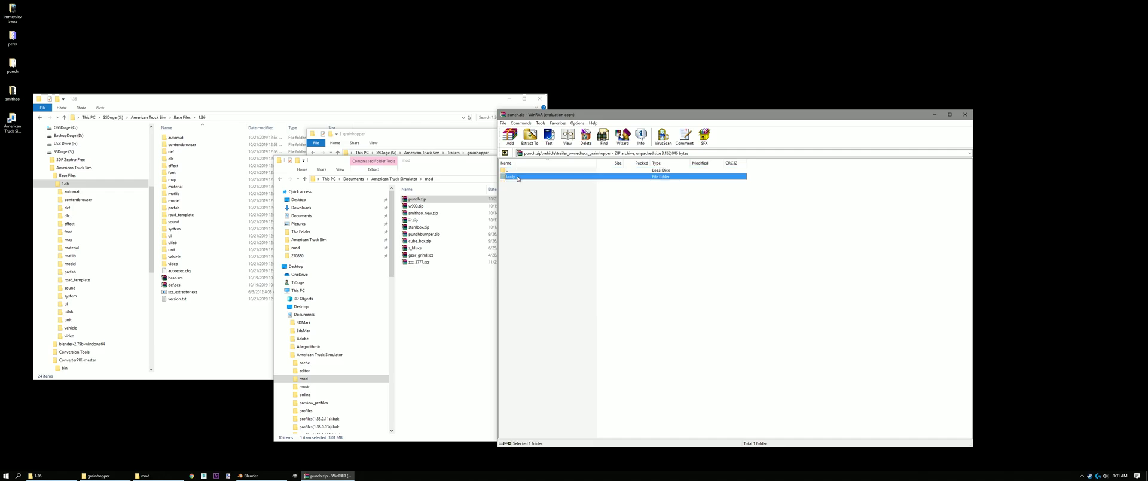
double_click(518, 177)
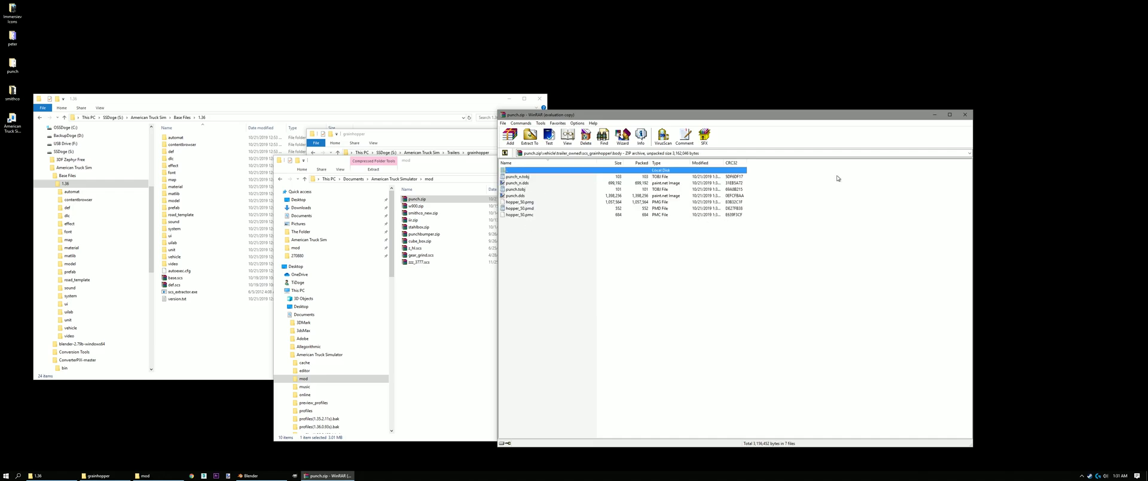
click(965, 115)
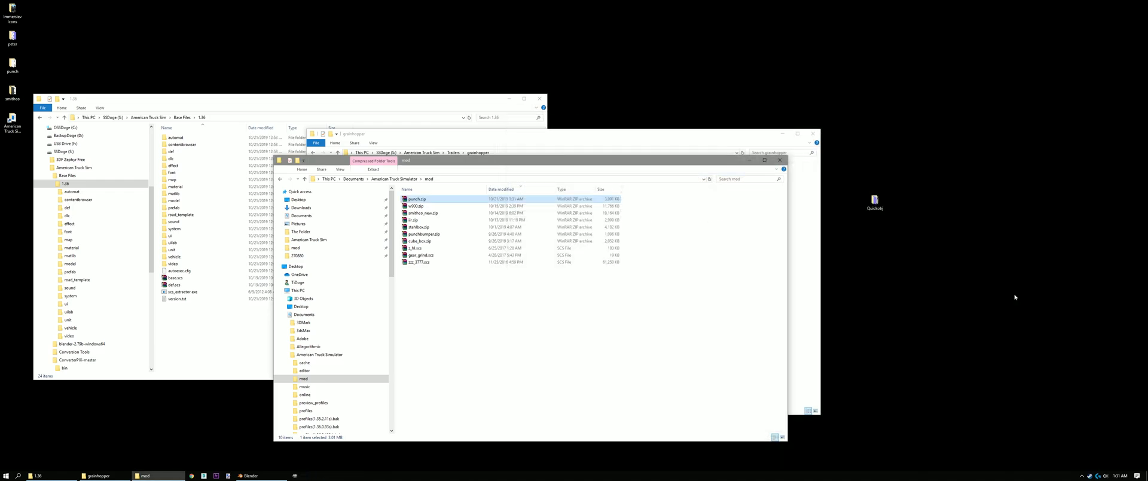
Launch American Truck Simulator and replace the active grainpunch mod with punch in the Mod Manager
right_click(1098, 476)
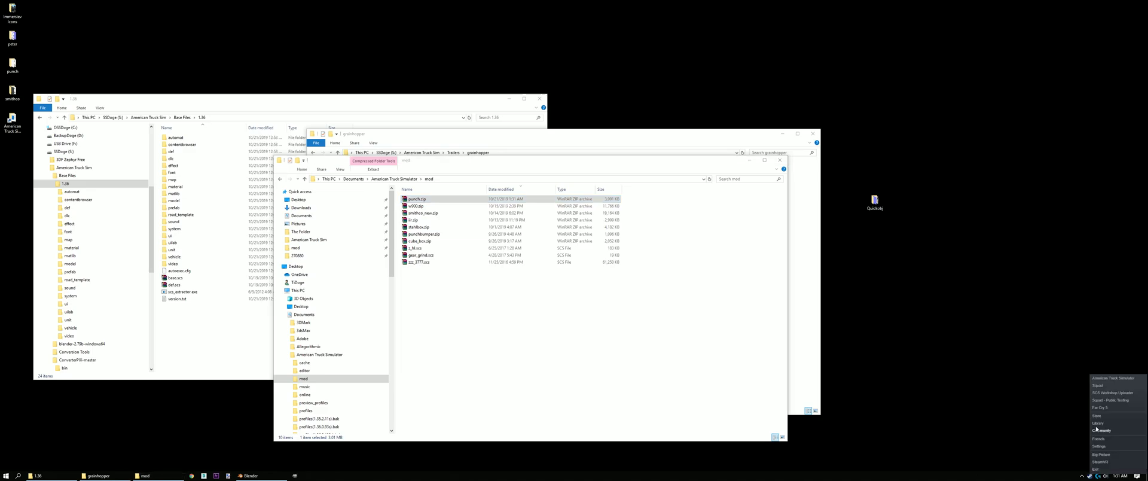
click(1112, 382)
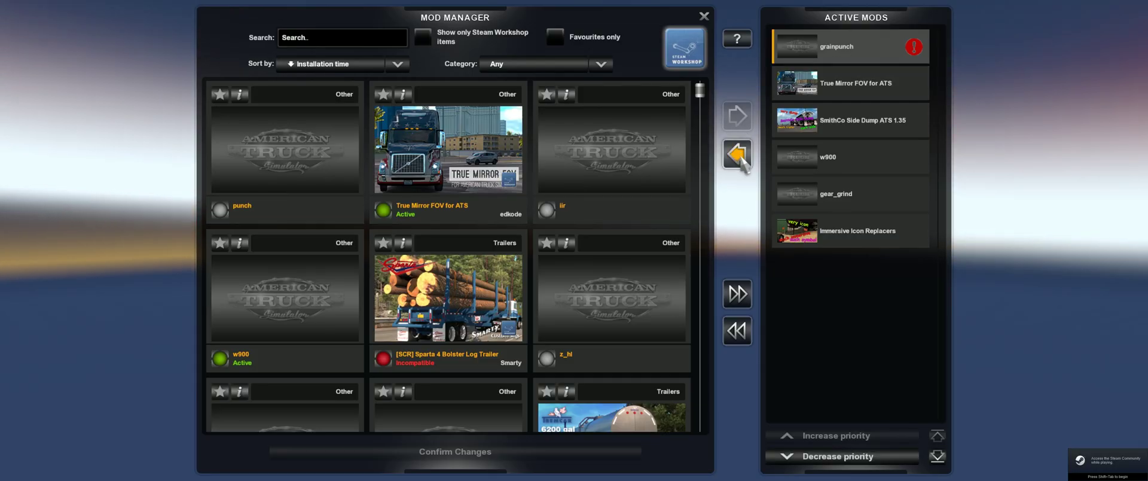
click(736, 154)
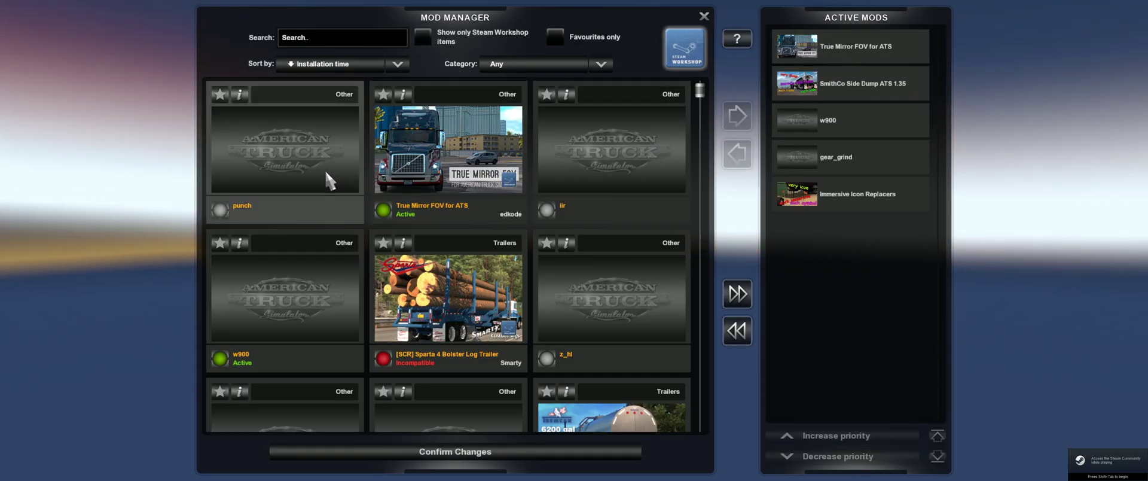
click(303, 191)
click(737, 115)
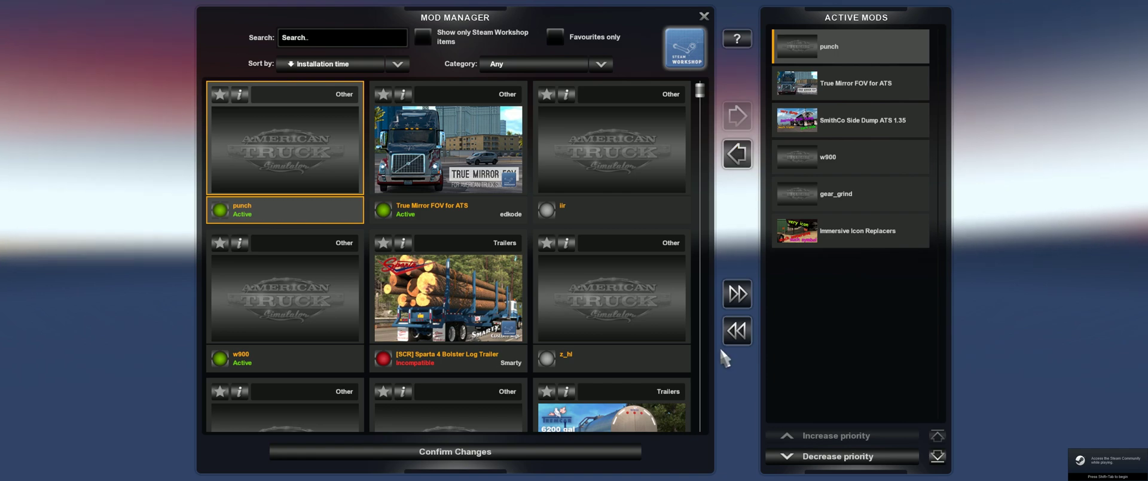
click(567, 426)
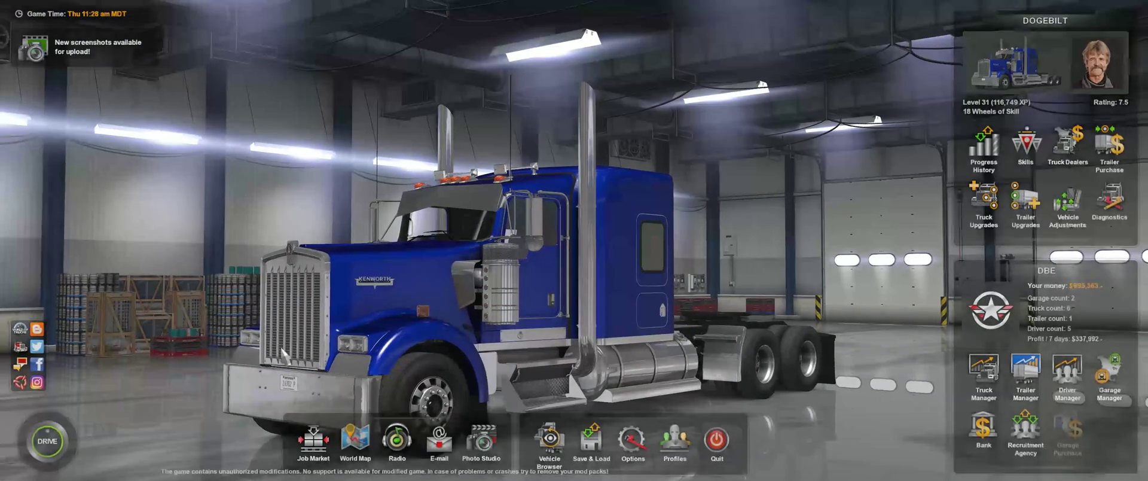
Switch the game's controls to keyboard mode and accept resetting the controller selection
click(651, 337)
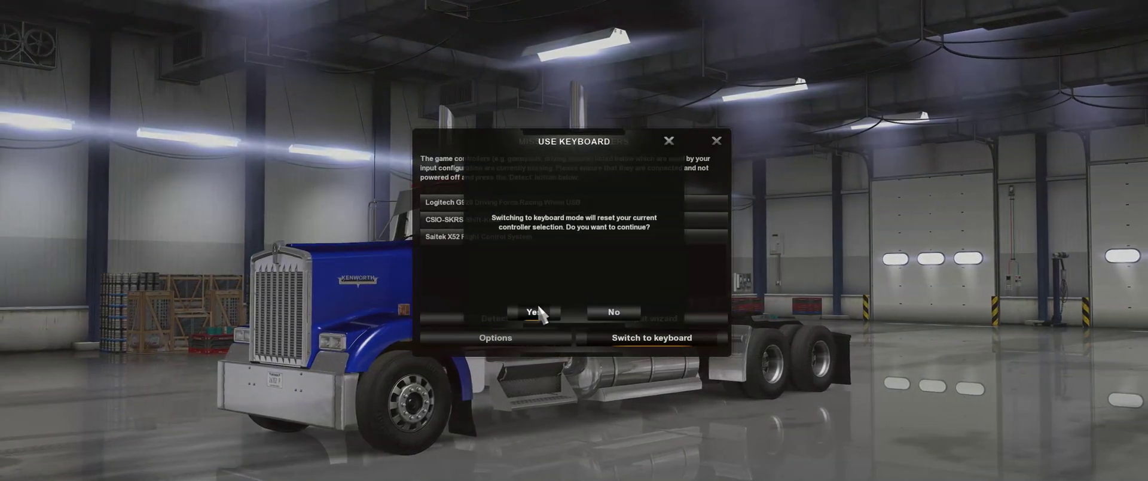
click(534, 312)
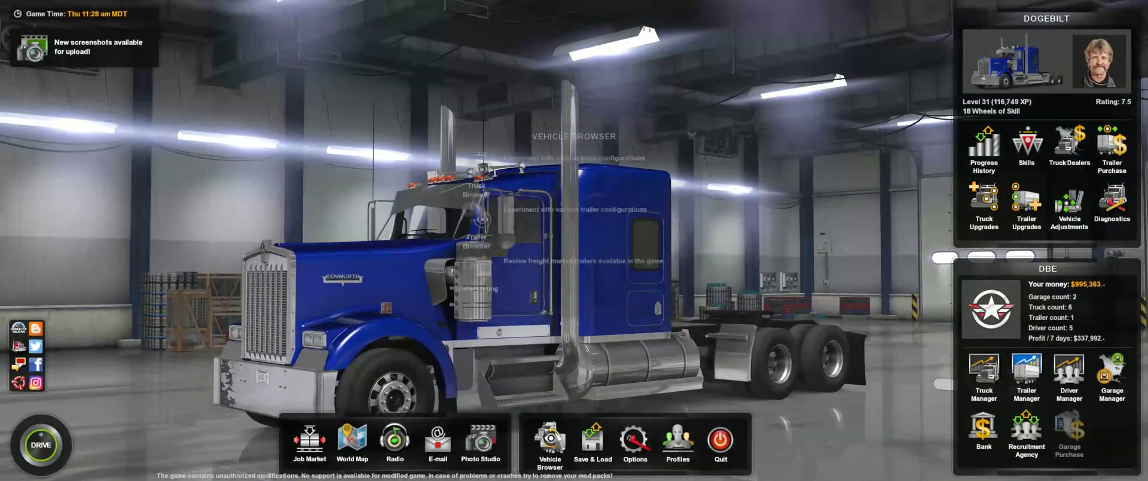
Open the Trailer Browser and select the A-SYP-19 standard trailer model
click(477, 210)
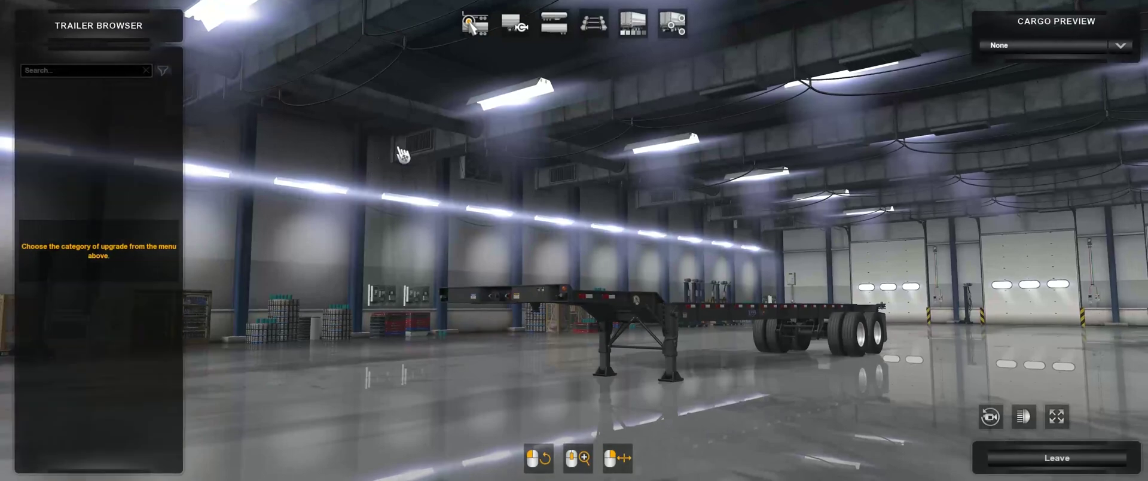
click(475, 25)
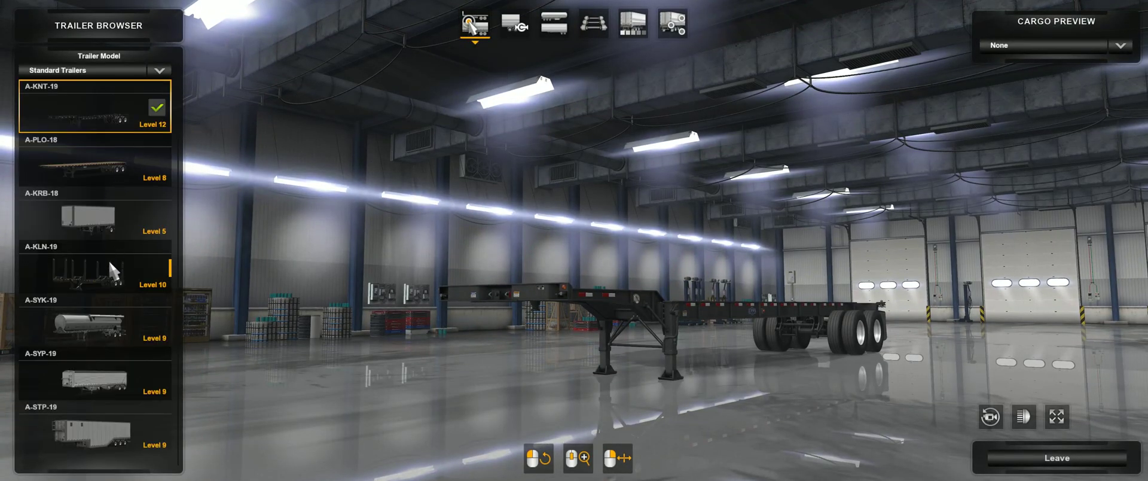
click(94, 383)
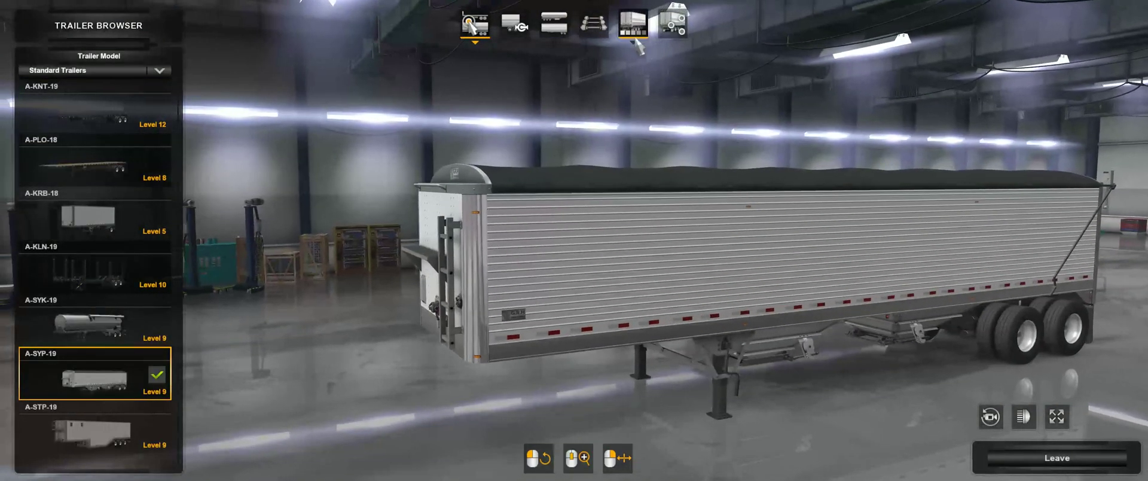
Fit the 50 feet, 3 Axles, Single chassis and inspect the punch model above the hopper from several angles
click(607, 37)
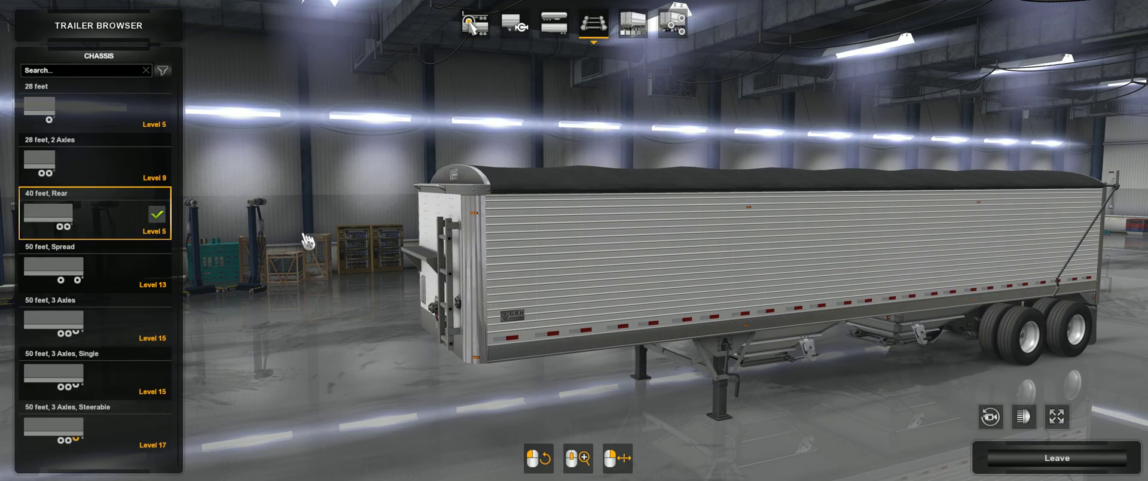
click(97, 378)
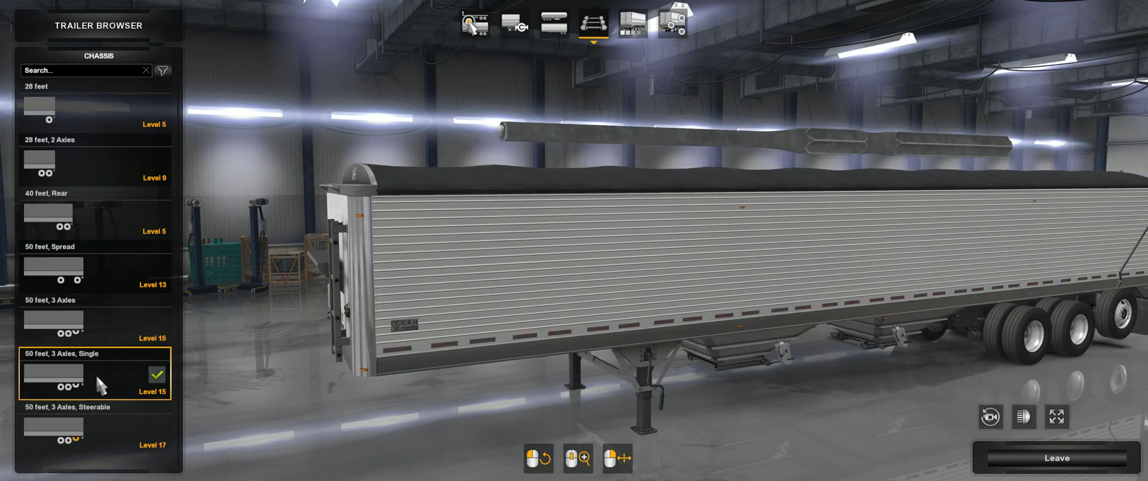
drag(594, 282, 467, 179)
drag(658, 217, 867, 236)
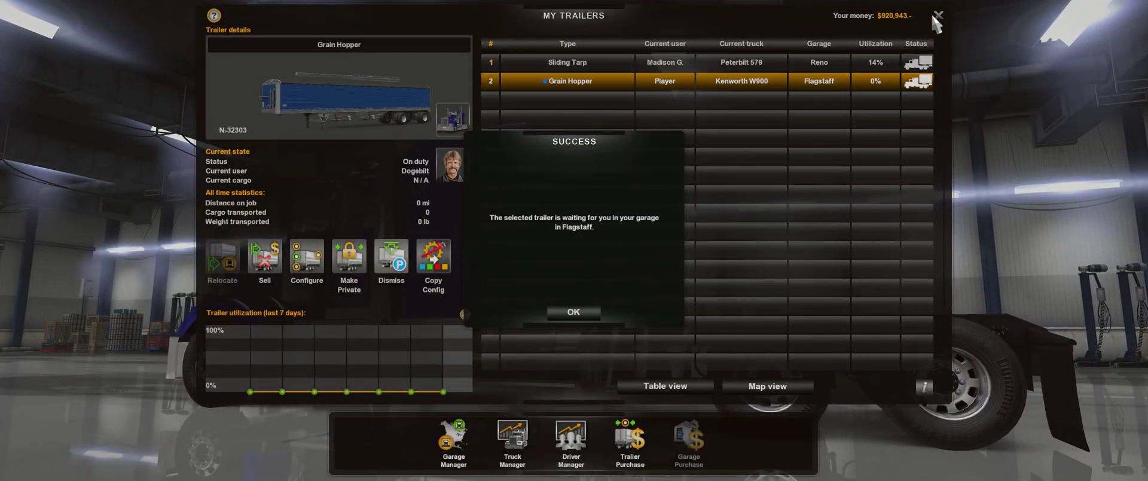
Close the My Trailers manager and change the driving camera to the bumper view
click(937, 15)
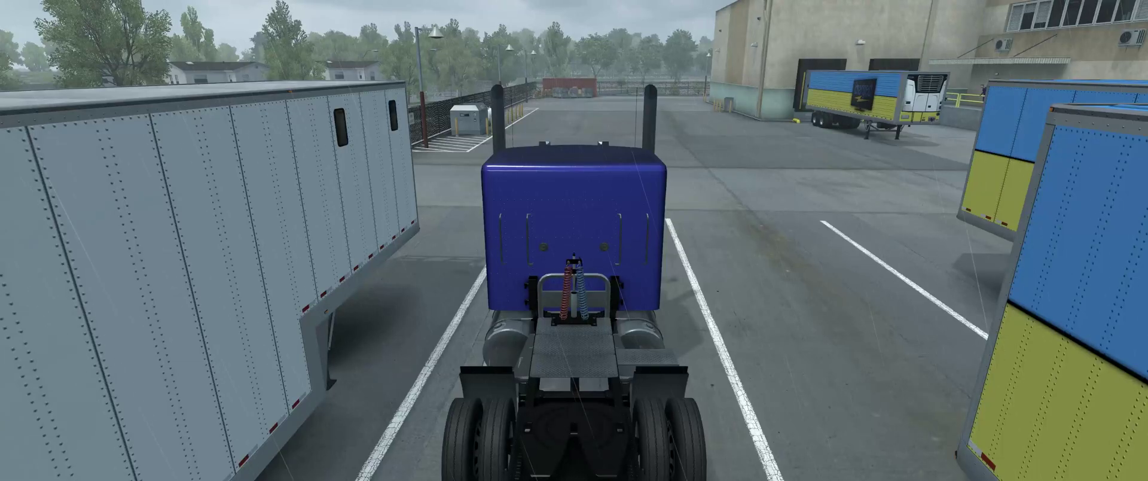
key(7)
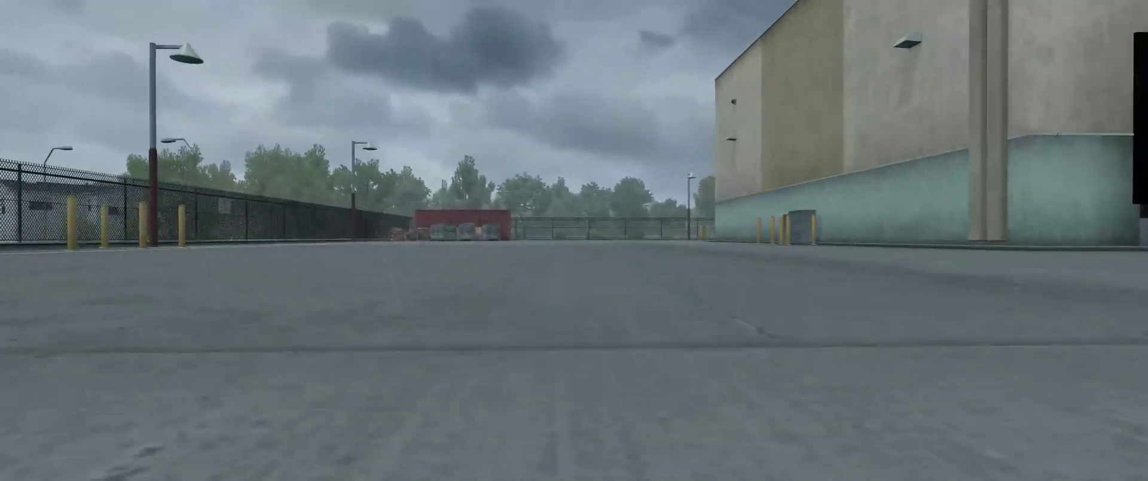